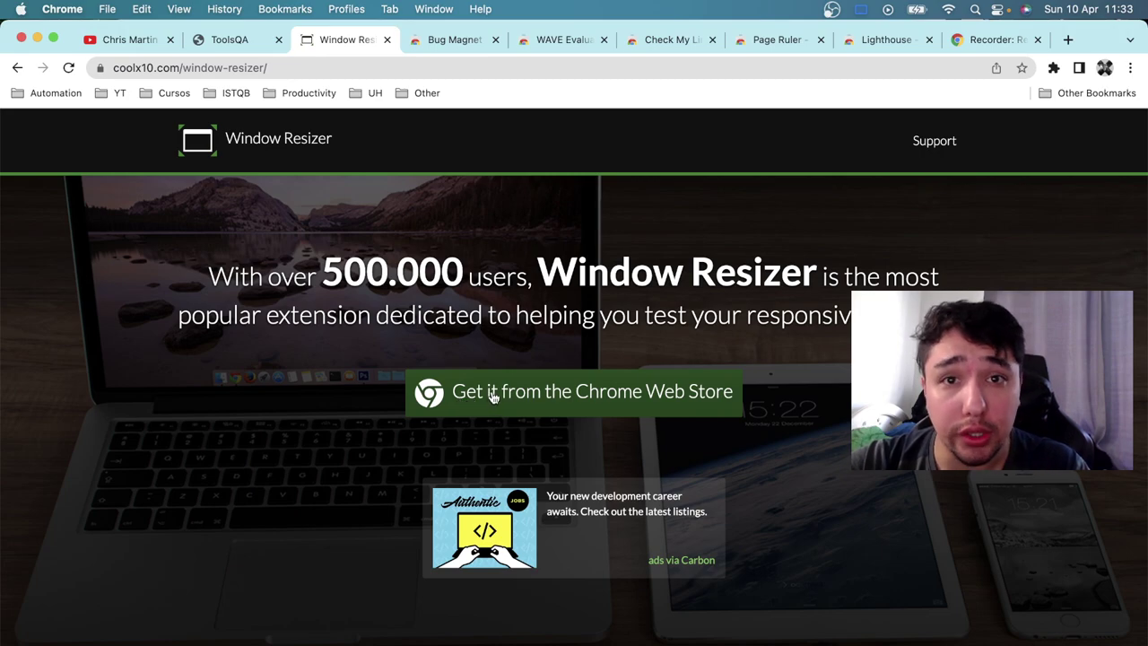
Open Window Resizer from the Extensions menu to show presets such as 320×568, 1024×768 and 1680×1050.
scroll(492, 398, "down", 3)
scroll(493, 403, "up", 3)
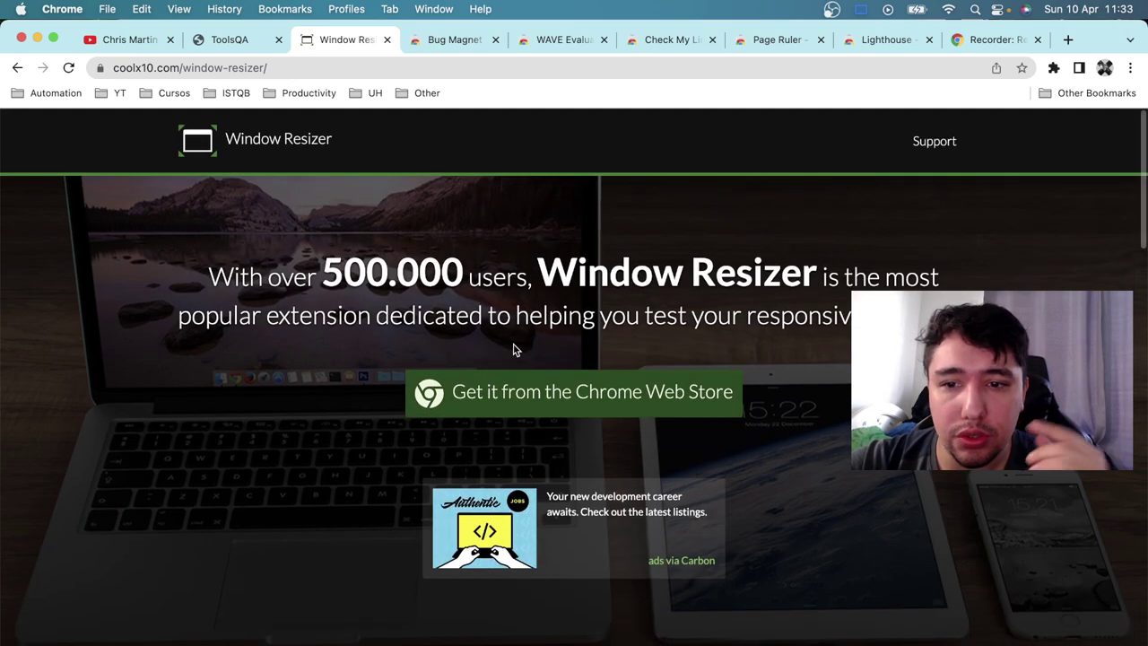
left_click(1054, 71)
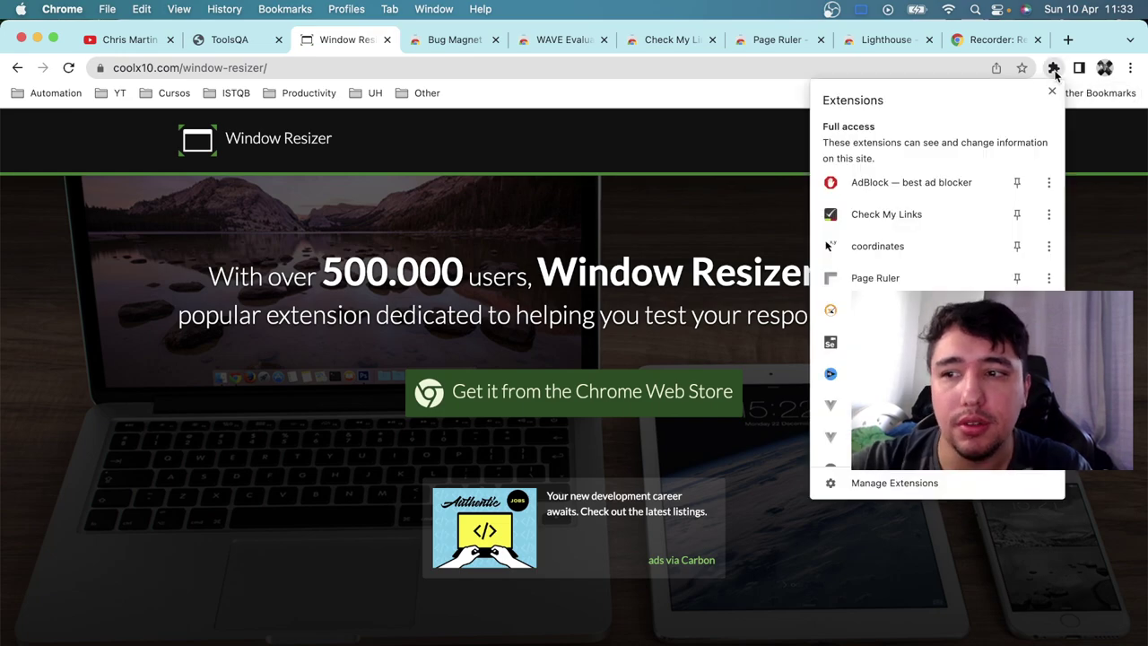
scroll(932, 224, "down", 5)
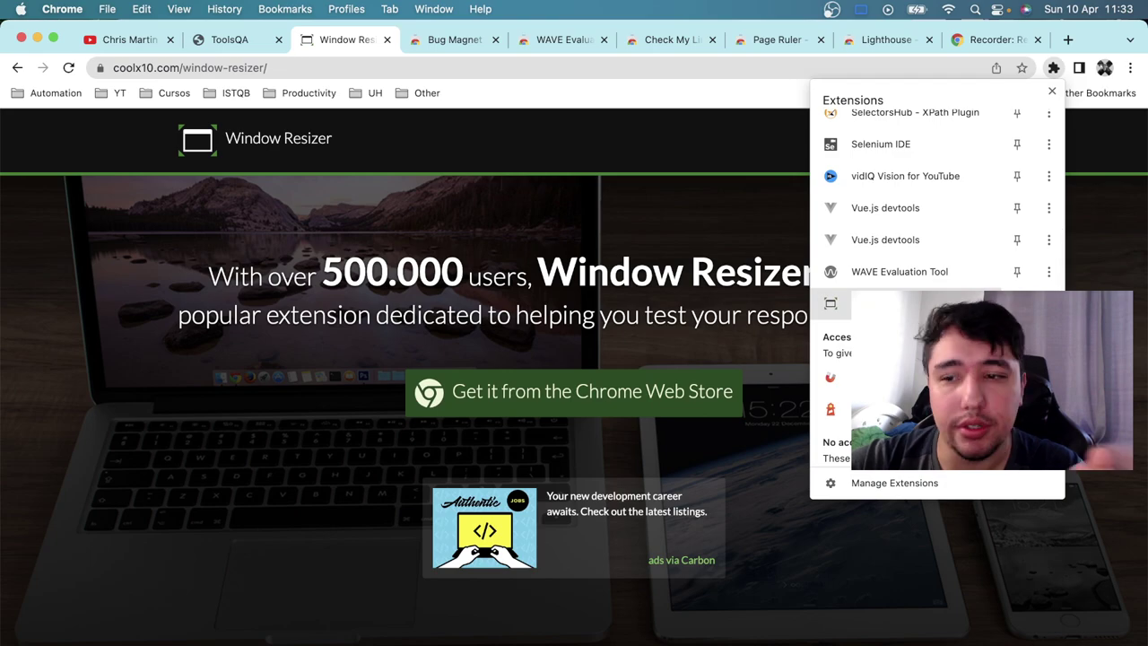
left_click(883, 302)
scroll(864, 285, "down", 1)
scroll(864, 285, "up", 1)
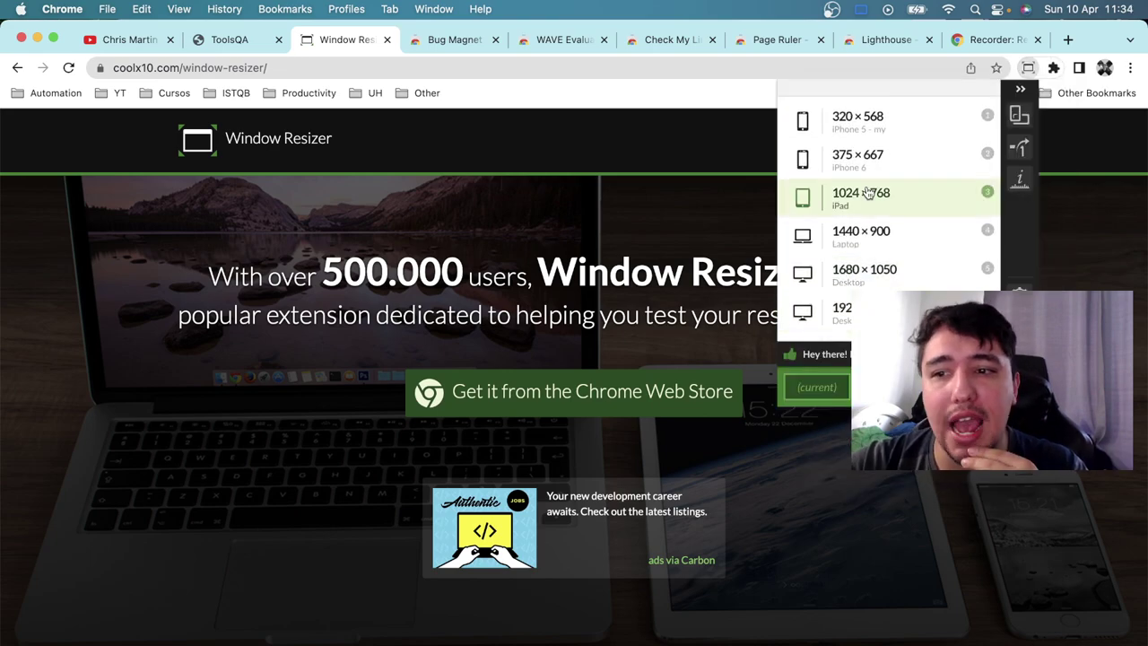
Resize the browser to the 1024×768 preset, then restore it to full width.
key("Down")
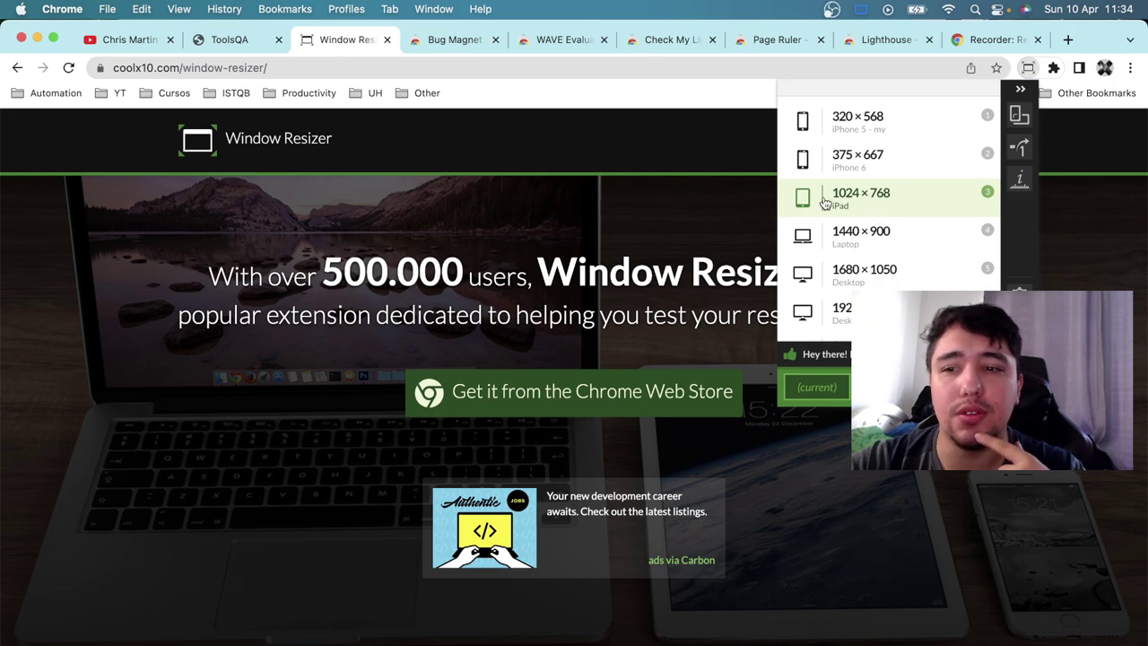
left_click(834, 202)
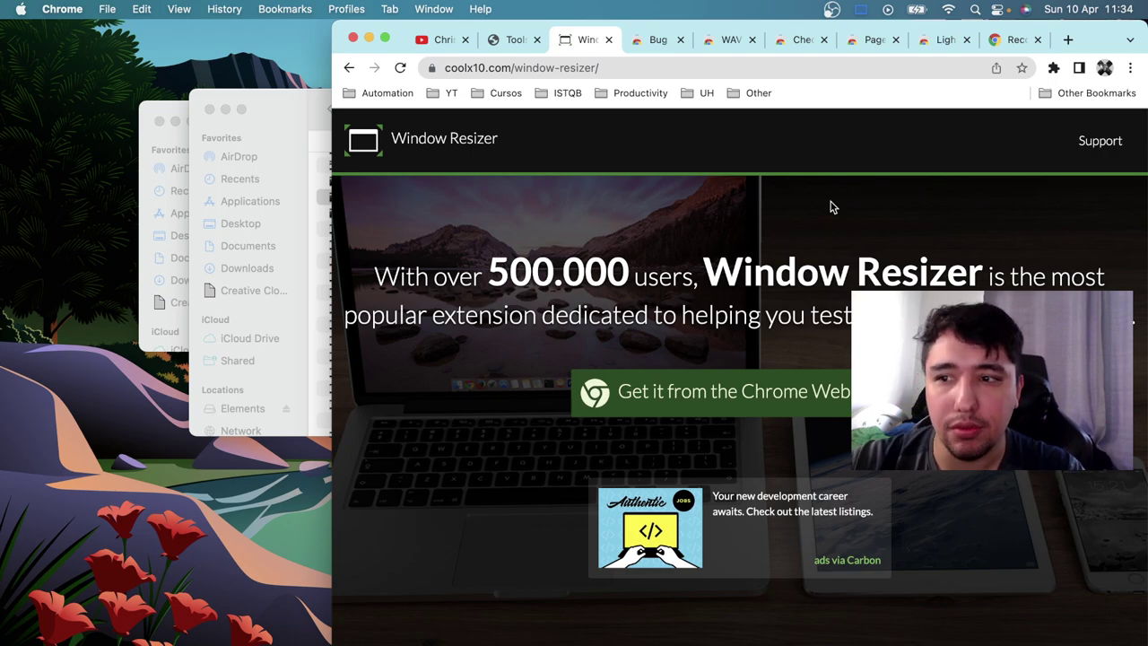
double_click(1096, 47)
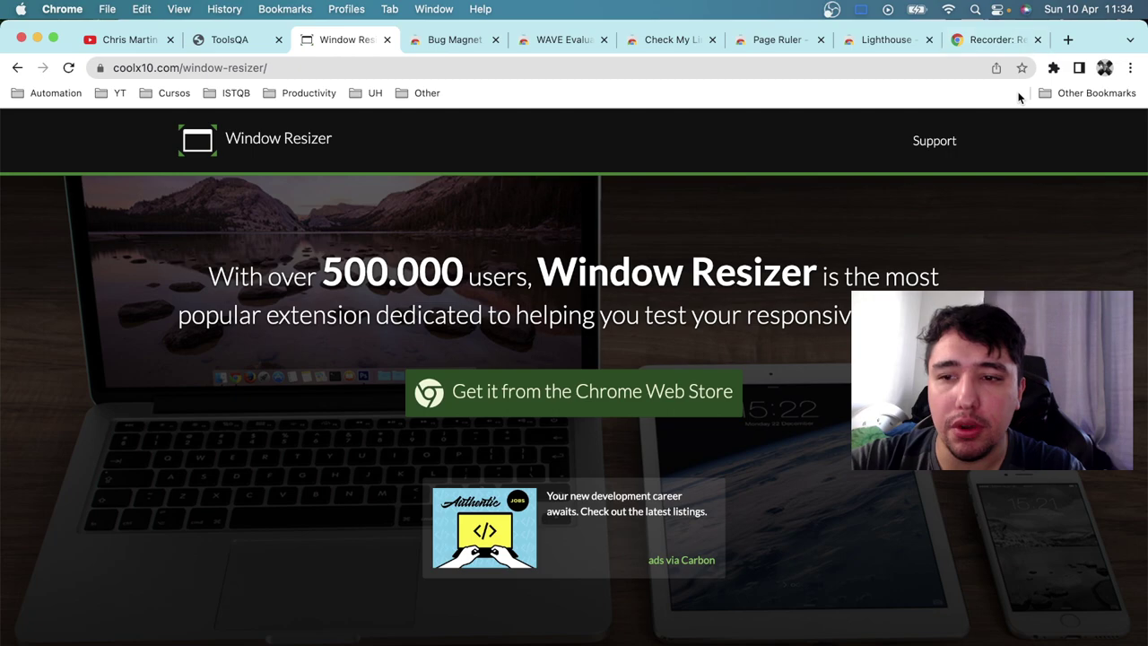
Open Window Resizer's settings page at its presets section listing seven sizes.
left_click(1053, 67)
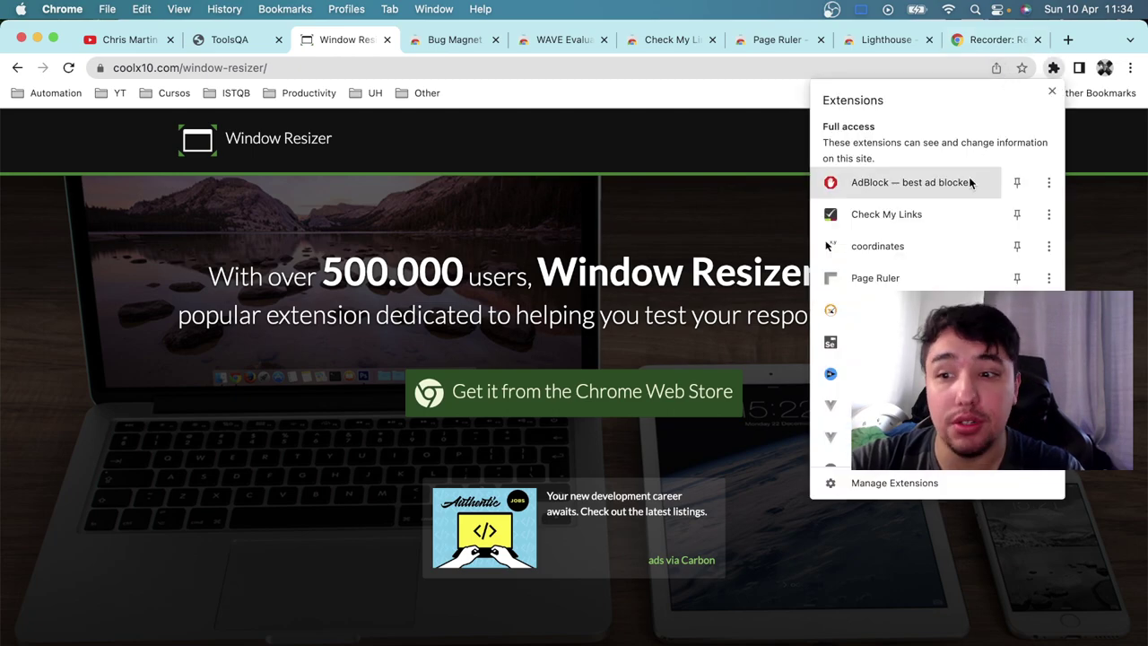
scroll(971, 248, "down", 3)
scroll(923, 354, "down", 1)
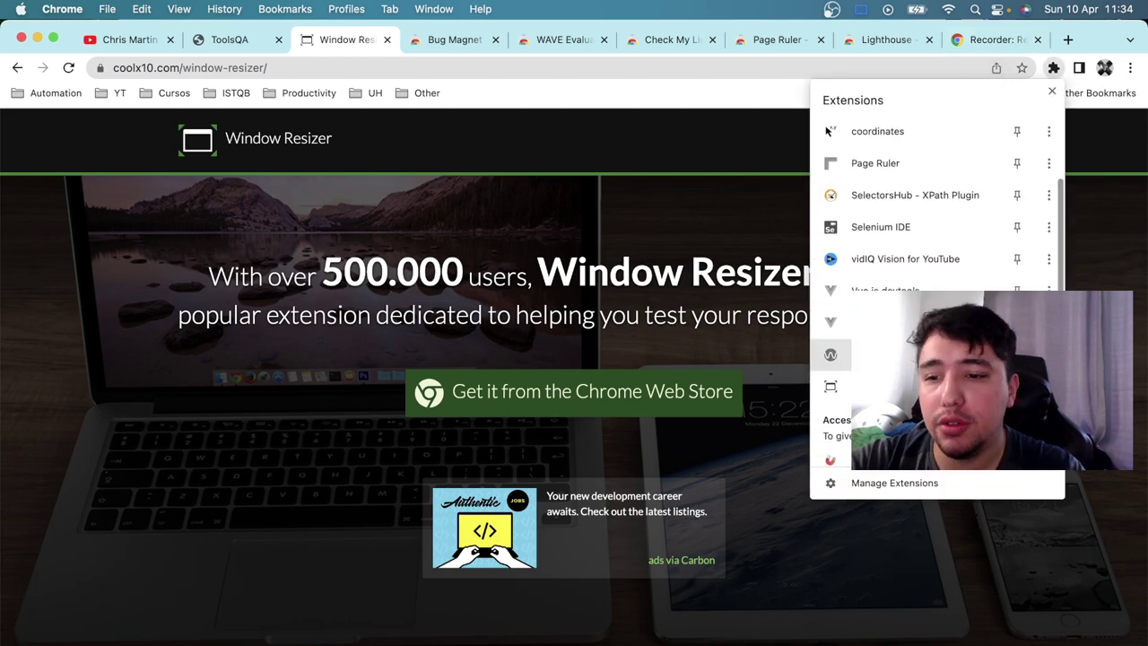
left_click(896, 385)
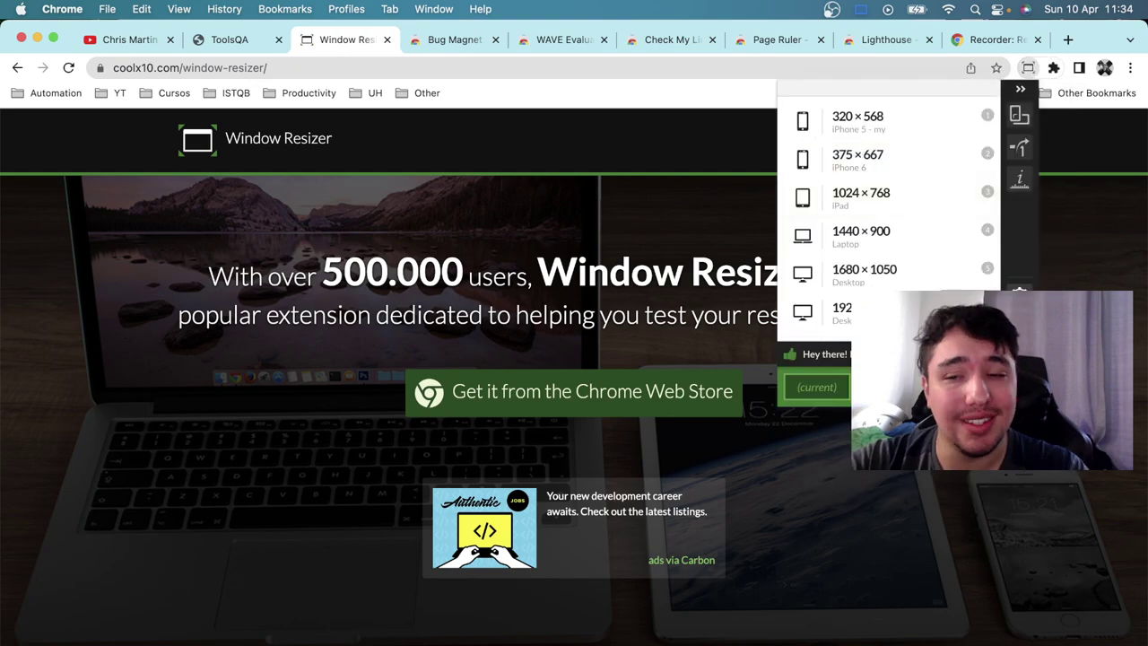
left_click(1020, 292)
left_click(64, 268)
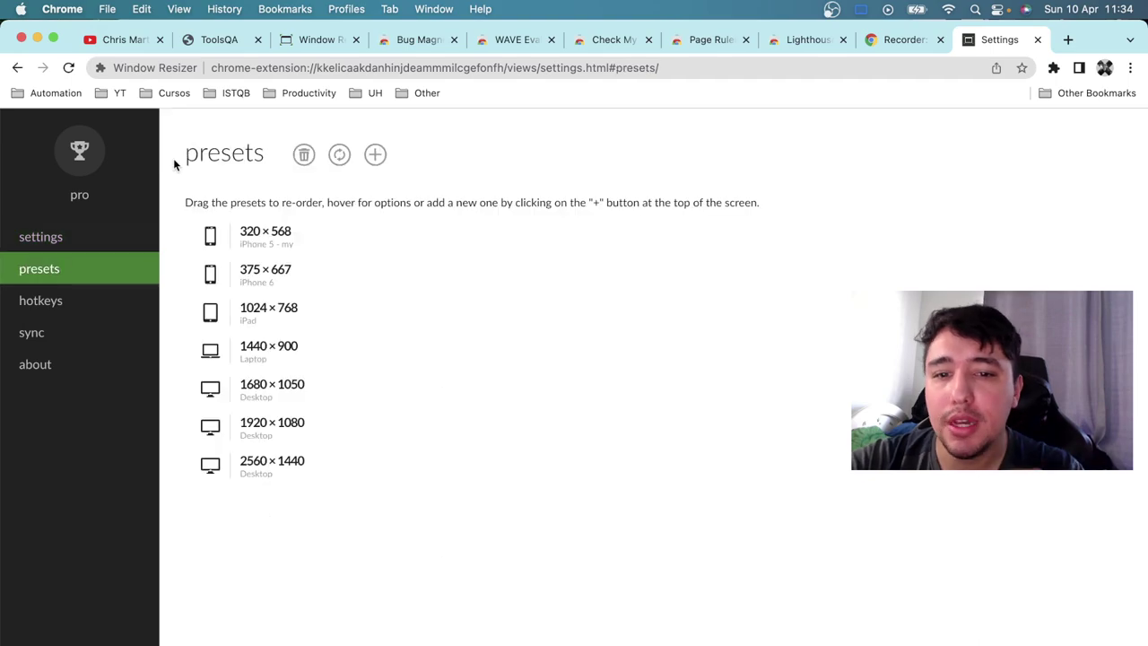
Change the 320×568 preset's description from 'iPhone 5 - my' to 'iPhone 5' and save it.
mouse_move(276, 244)
left_click_drag(276, 244, 384, 261)
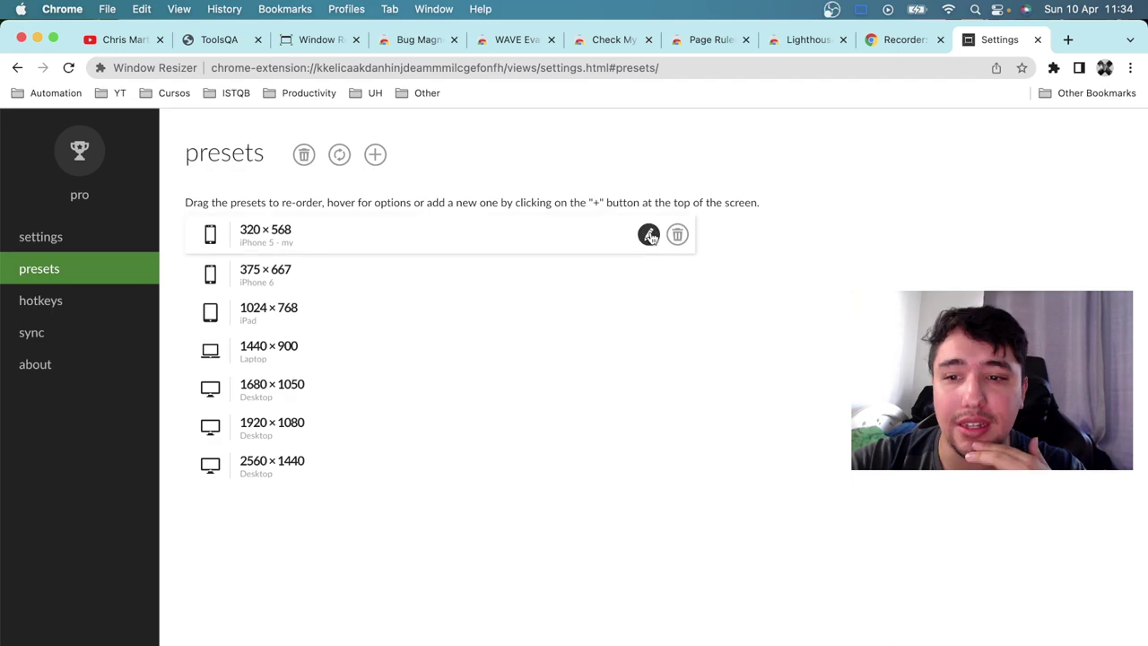
left_click(648, 235)
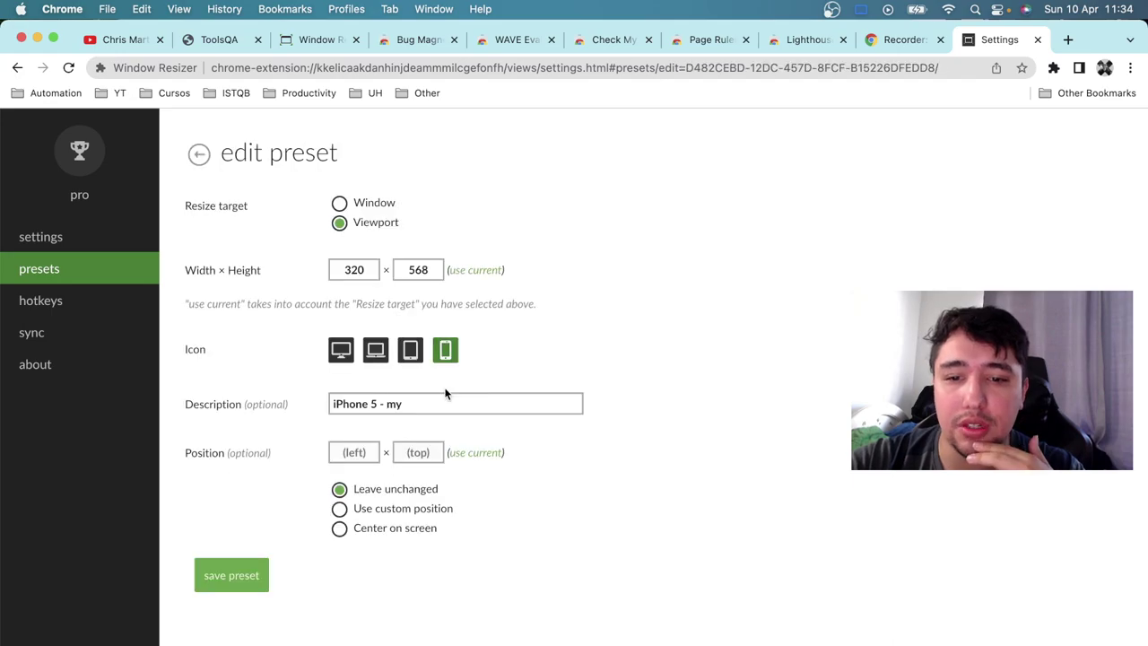
left_click(446, 399)
key("BackSpace")
key("BackSpace")
key("BackSpace")
key("BackSpace")
key("BackSpace")
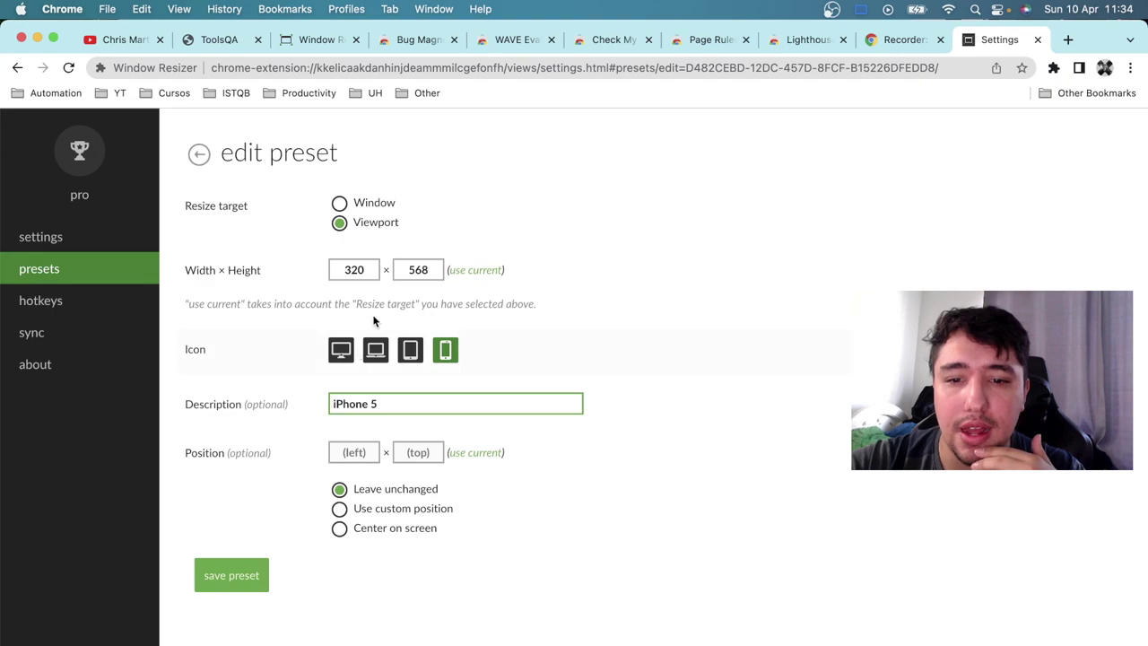
left_click(402, 356)
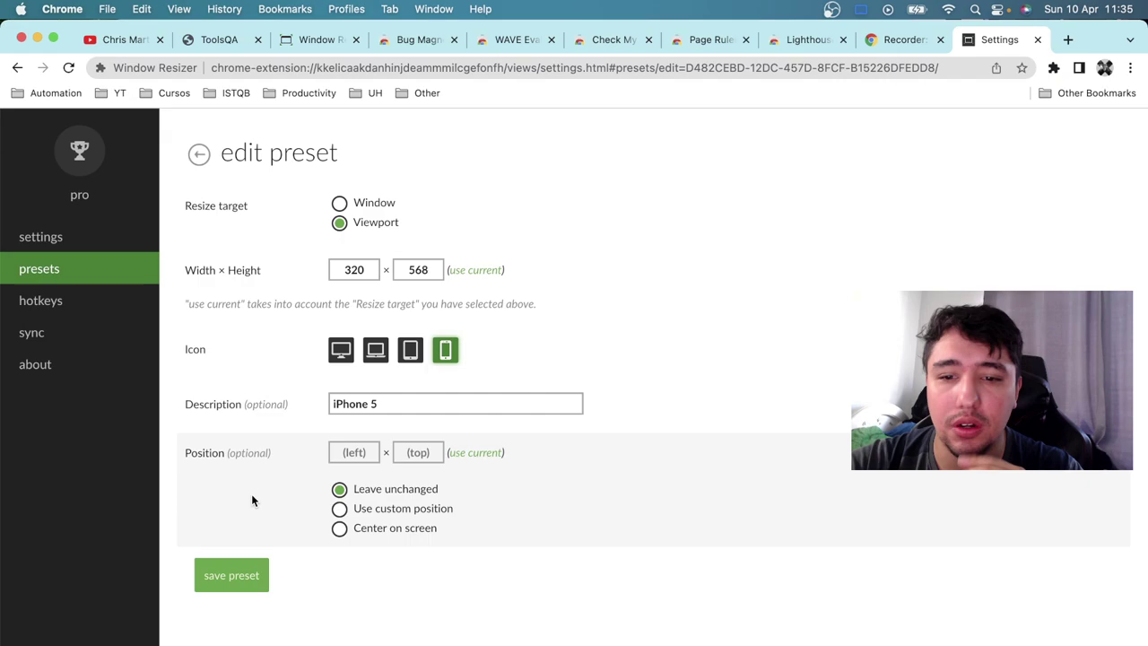
left_click(232, 575)
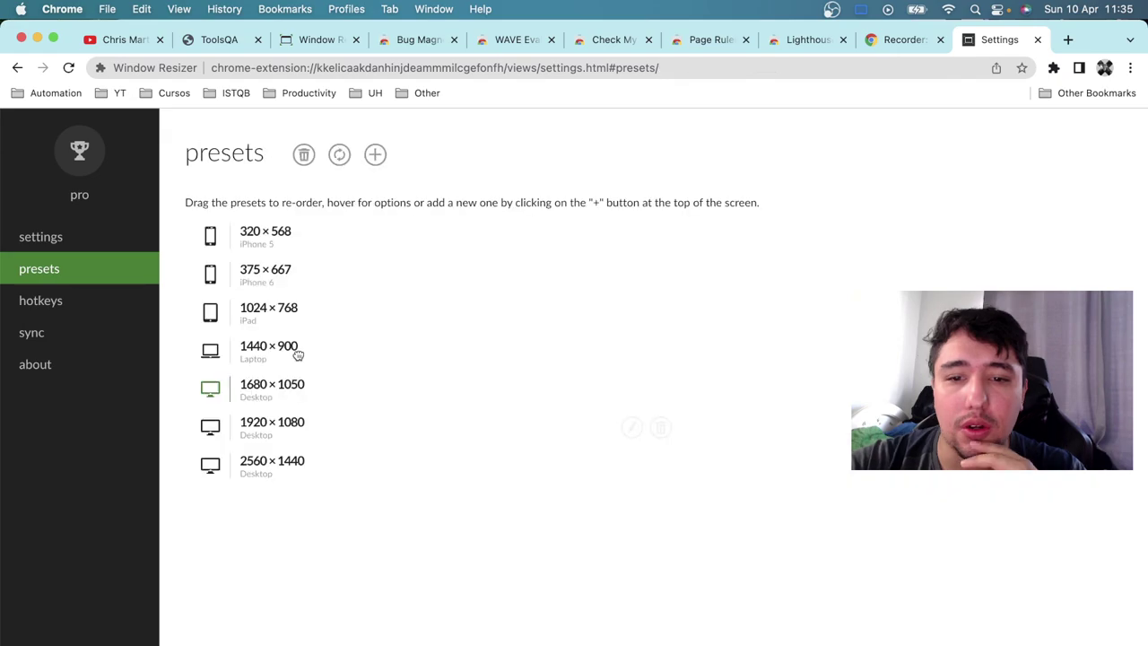
left_click(376, 160)
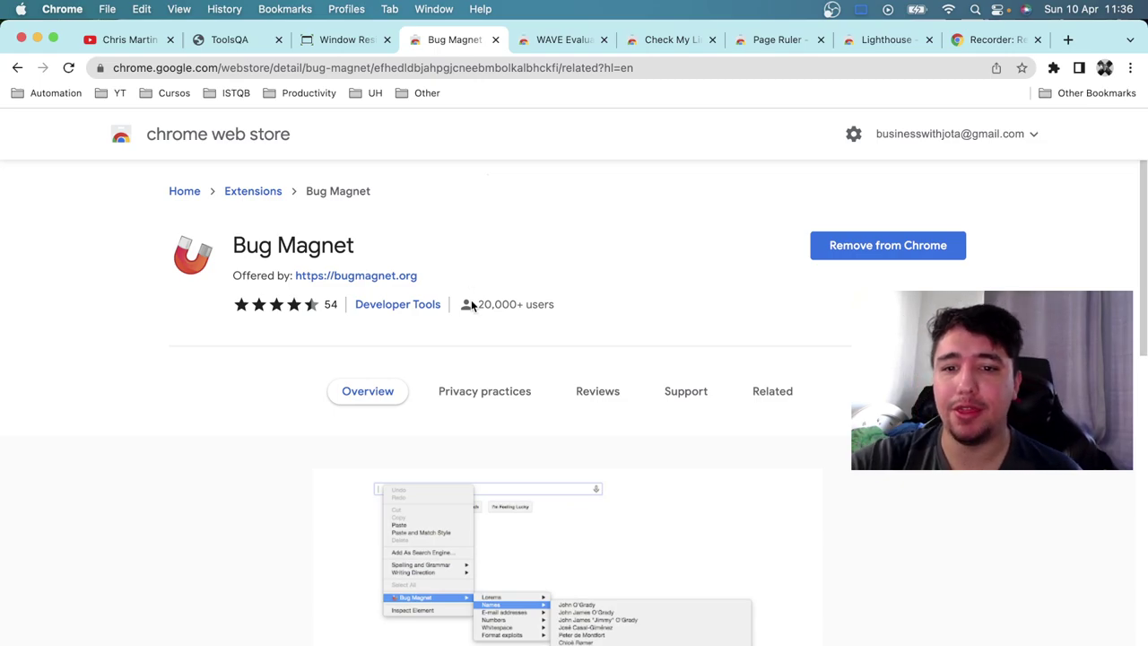
Scroll through the Bug Magnet extension's overview in the Chrome Web Store.
scroll(477, 357, "down", 2)
scroll(478, 358, "up", 2)
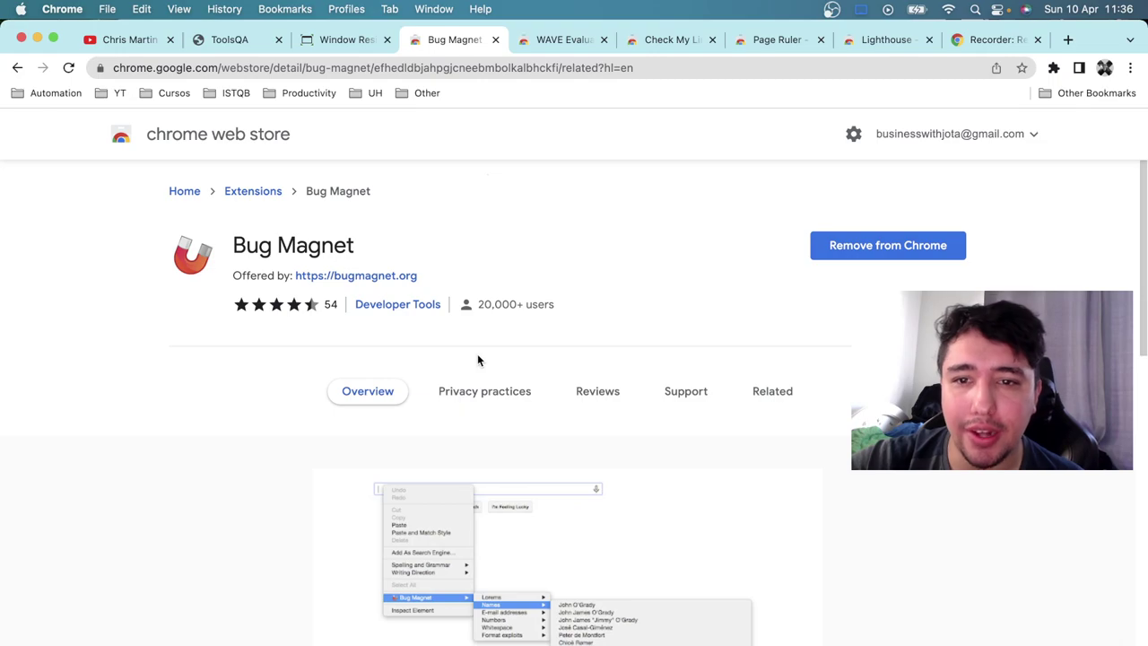
Reload the ToolsQA Text Box page at demoqa.com/text-box with the window at full width.
left_click(231, 40)
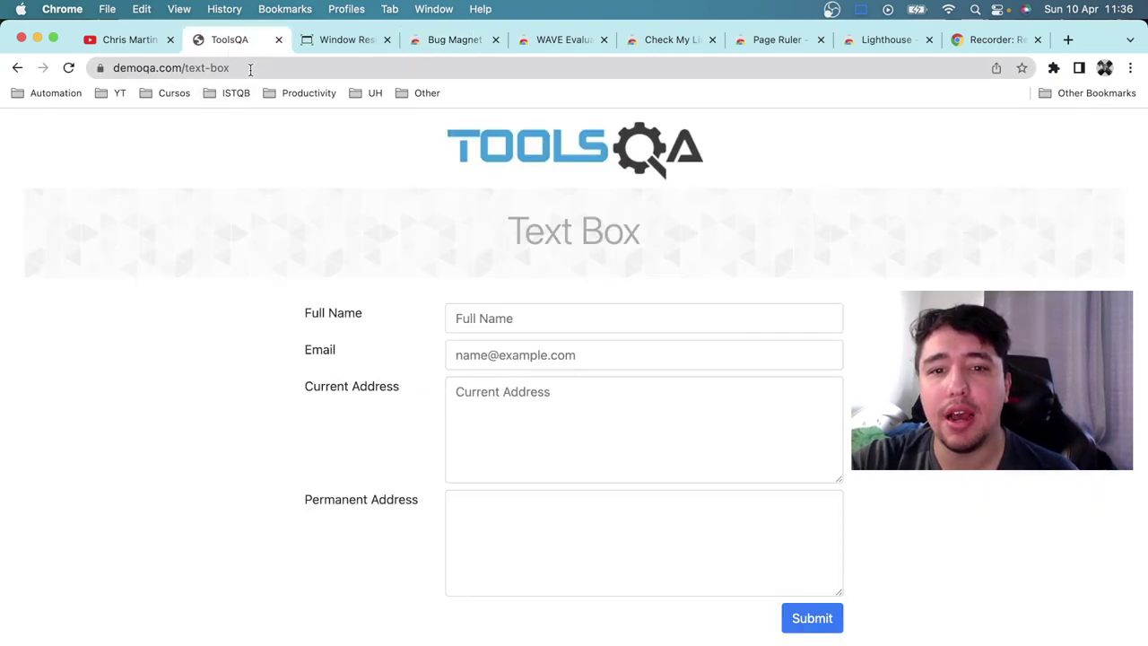
left_click(252, 68)
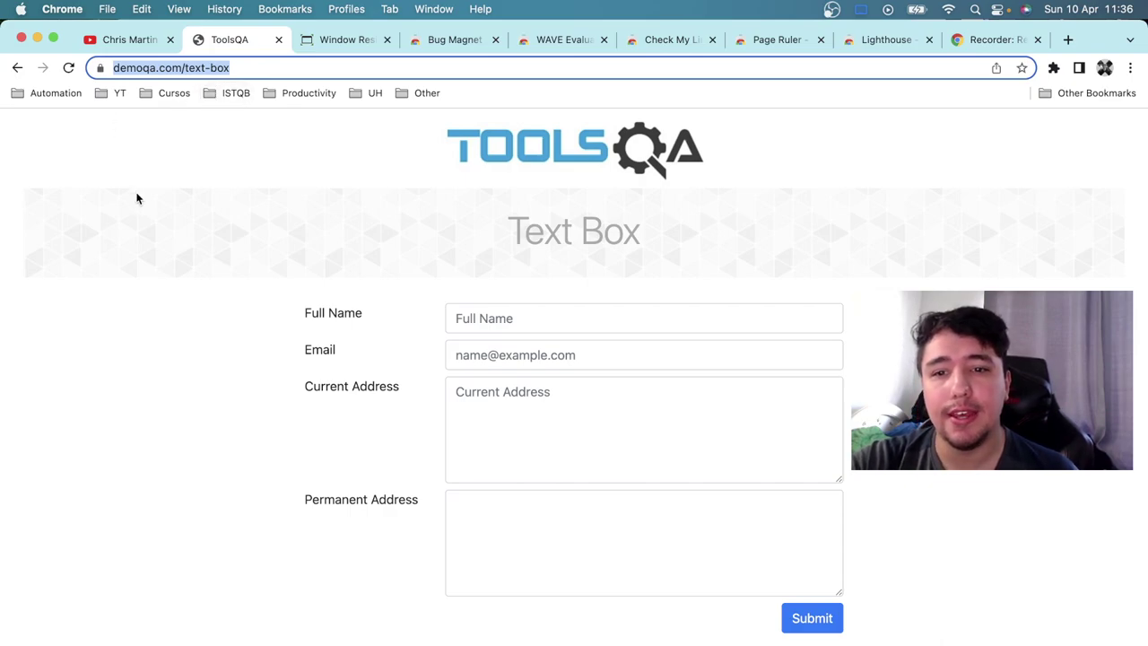
left_click(69, 67)
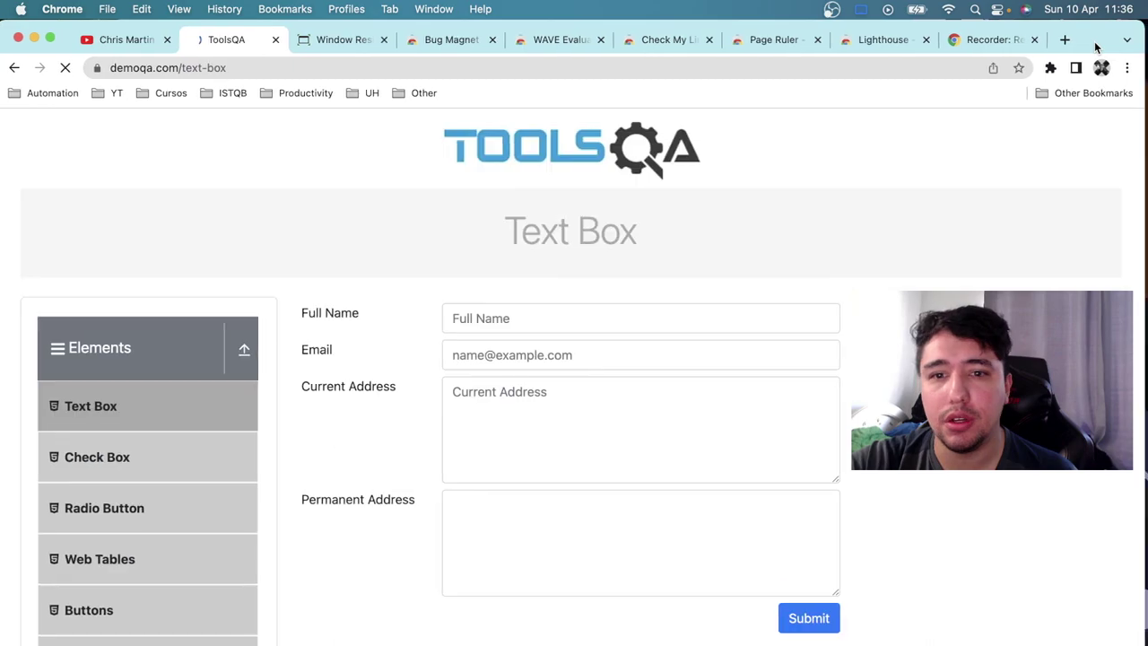
left_click_drag(1085, 52, 905, 54)
double_click(919, 59)
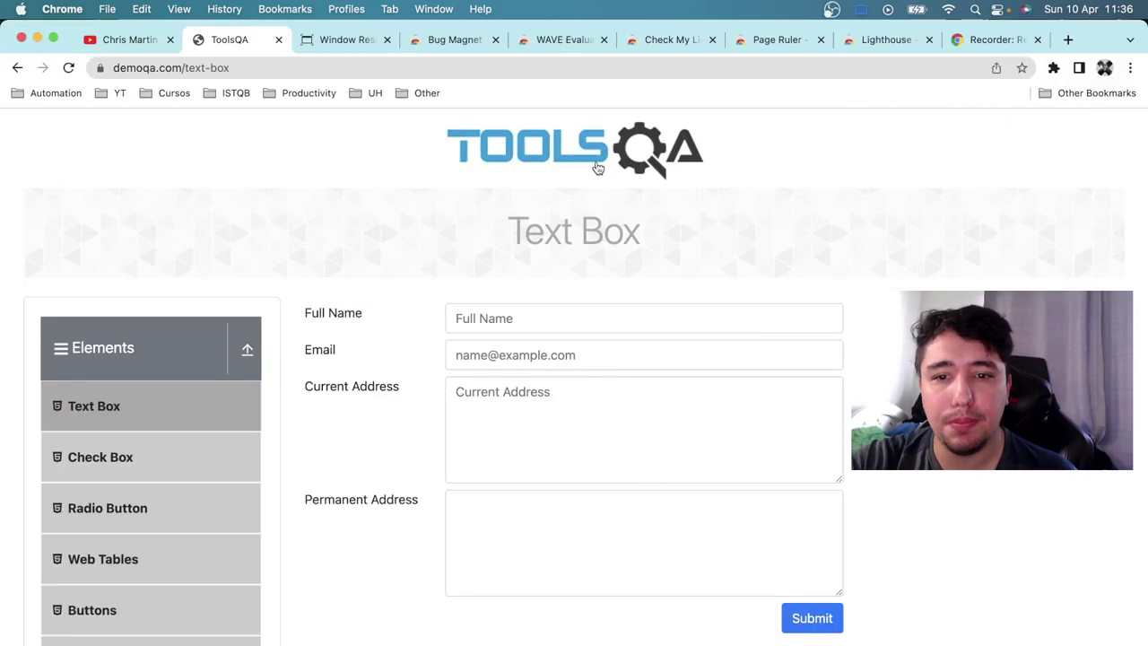
Visit the Check Box and Web Tables pages, then return to the Text Box form.
scroll(401, 260, "down", 2)
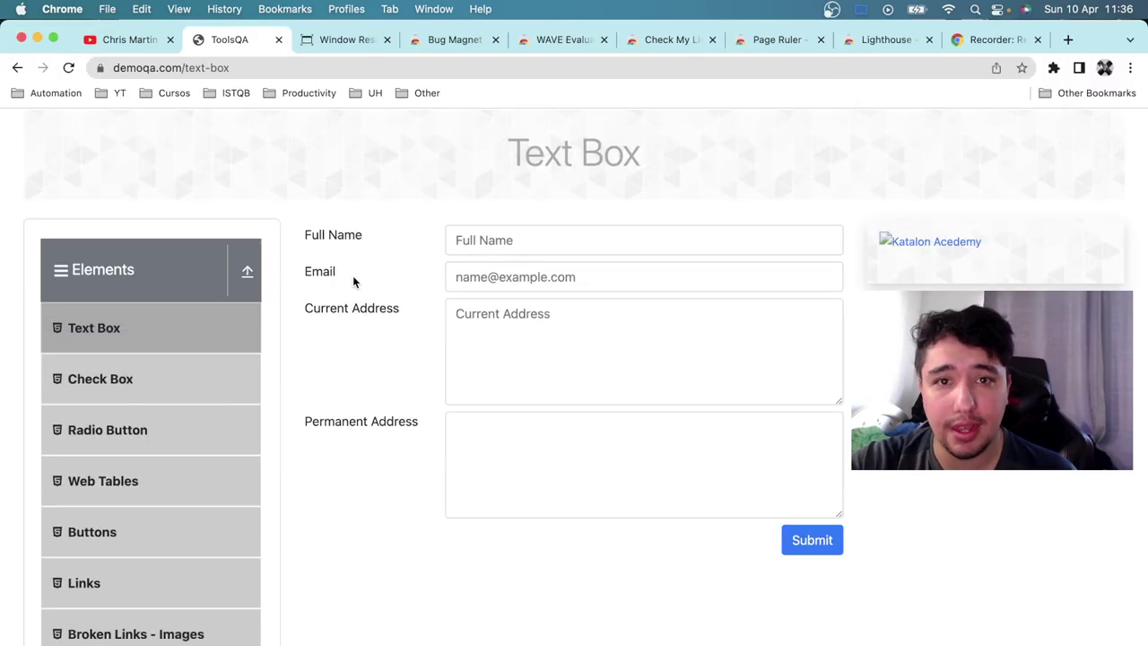
left_click(149, 371)
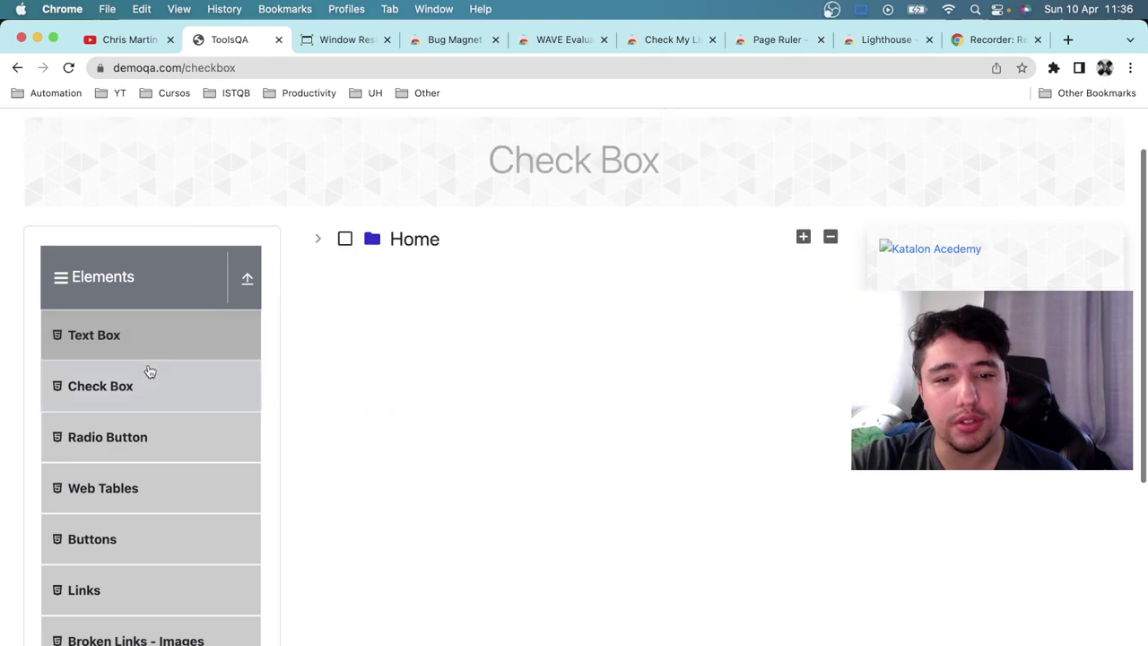
scroll(148, 404, "down", 3)
left_click(126, 376)
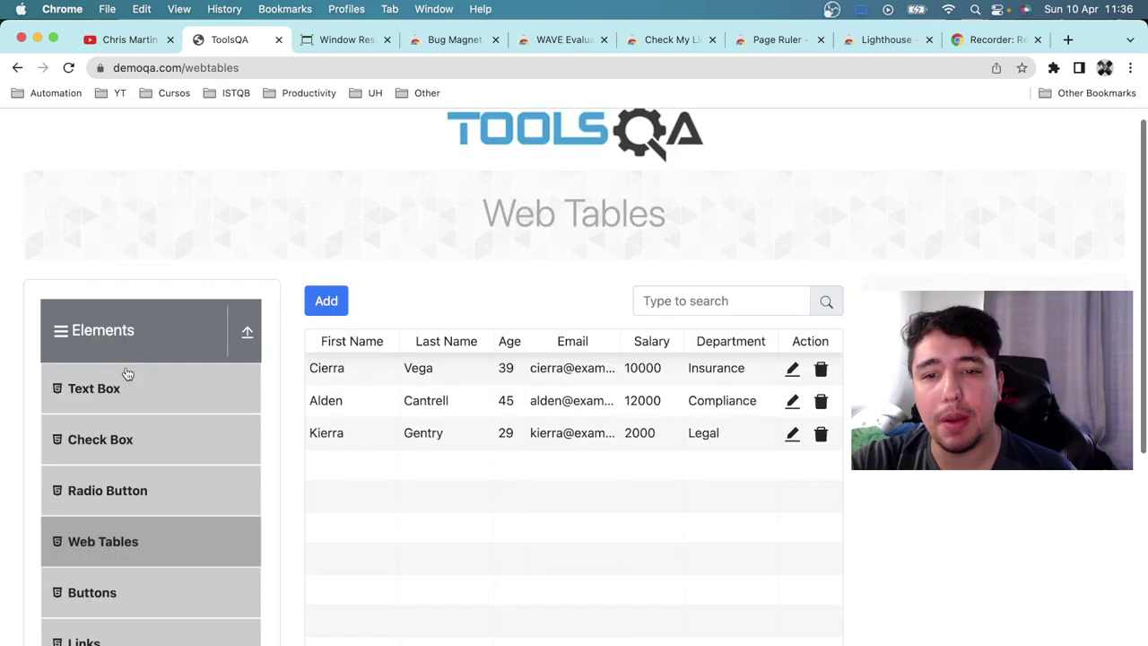
left_click(130, 406)
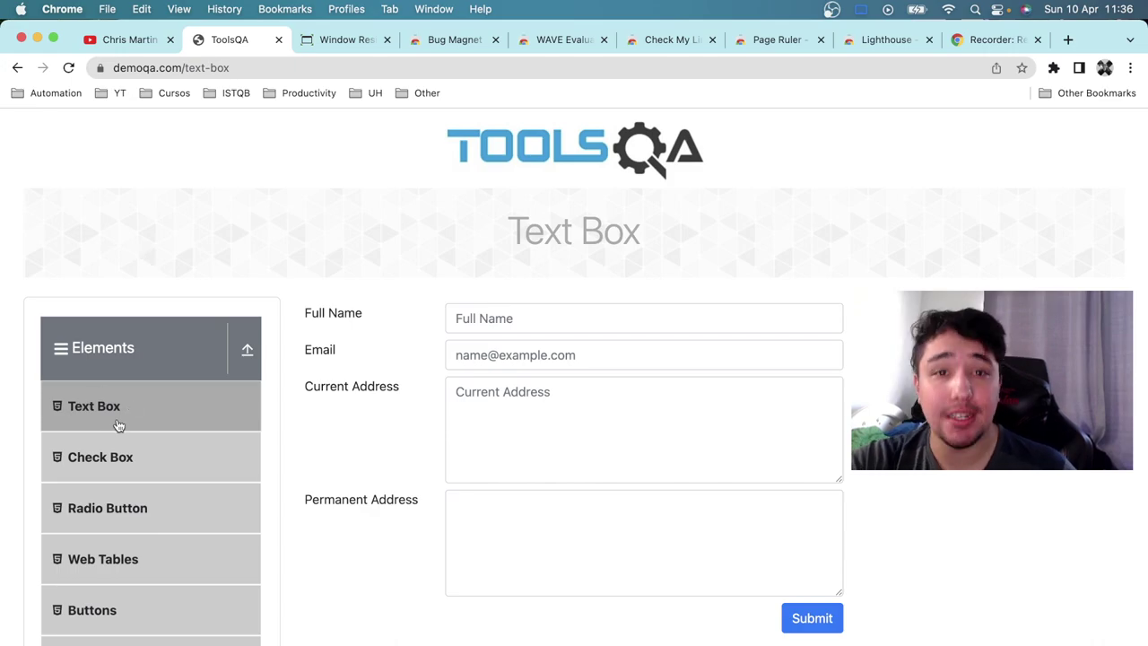
Step through the empty Full Name, address and Permanent Address fields, ending in Full Name.
left_click(491, 324)
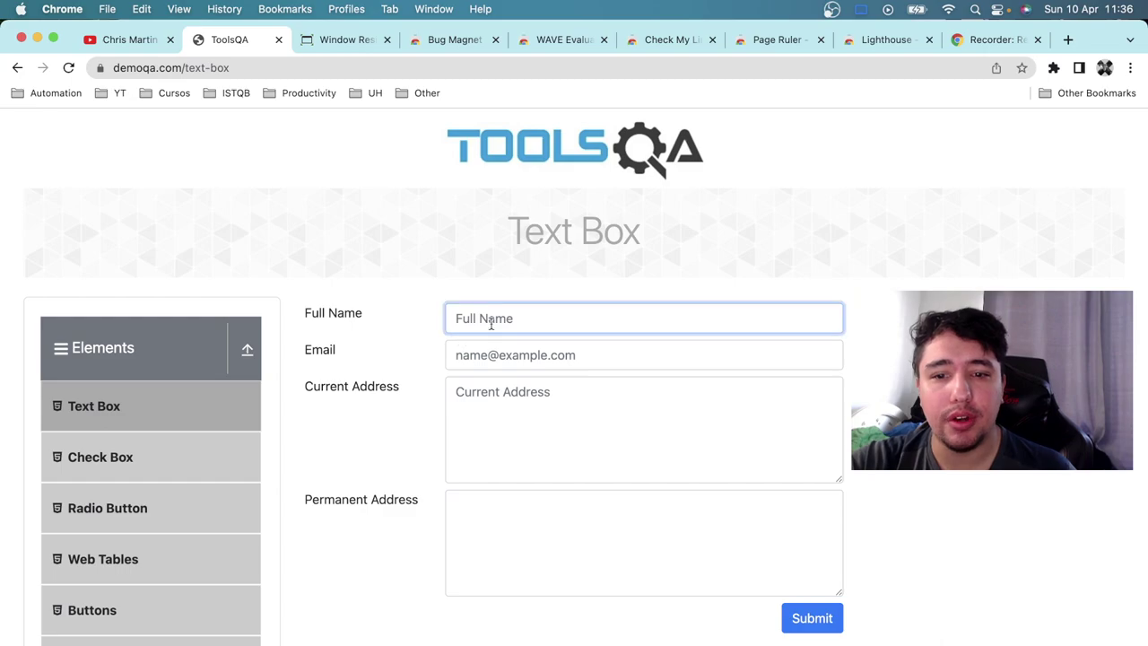
left_click(504, 361)
left_click(509, 408)
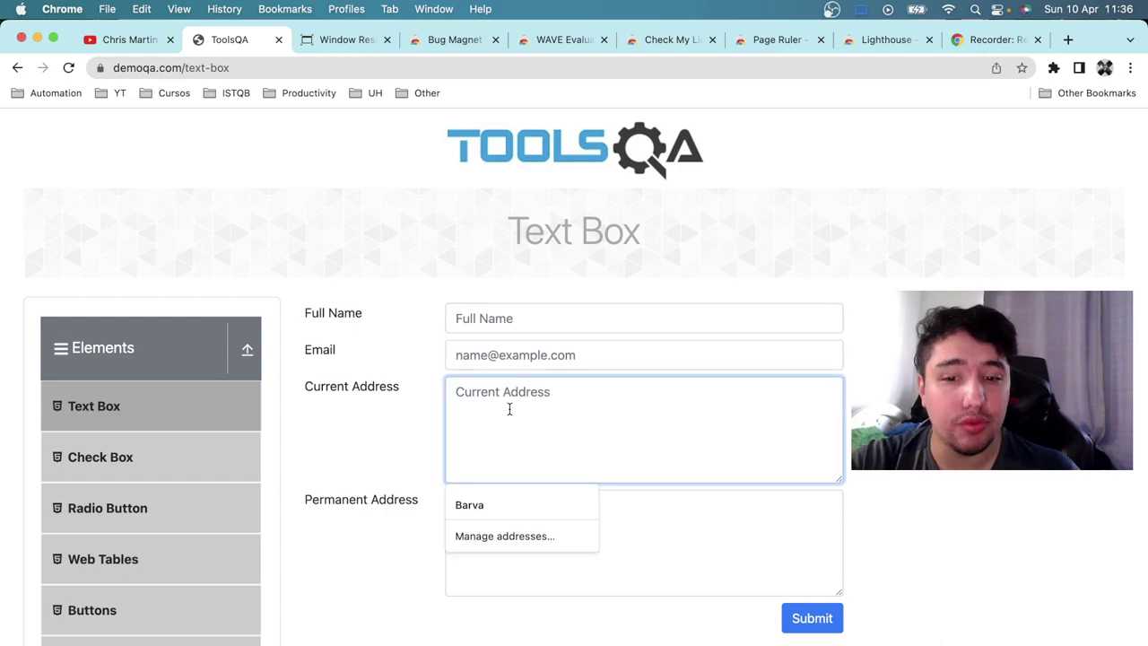
left_click(532, 587)
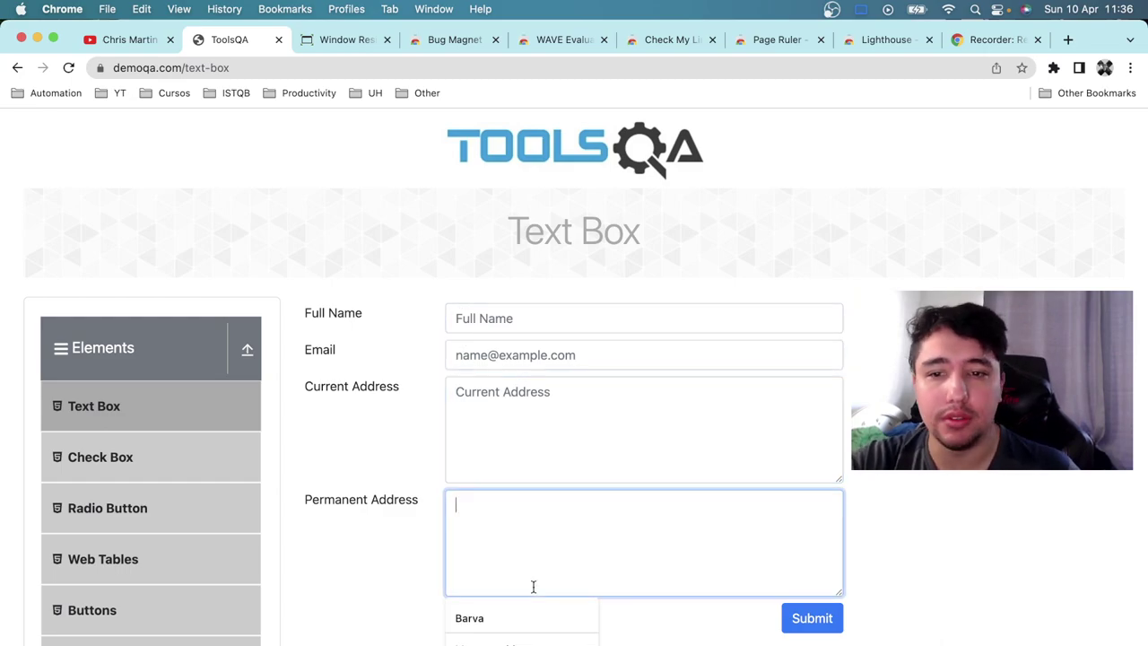
left_click(497, 320)
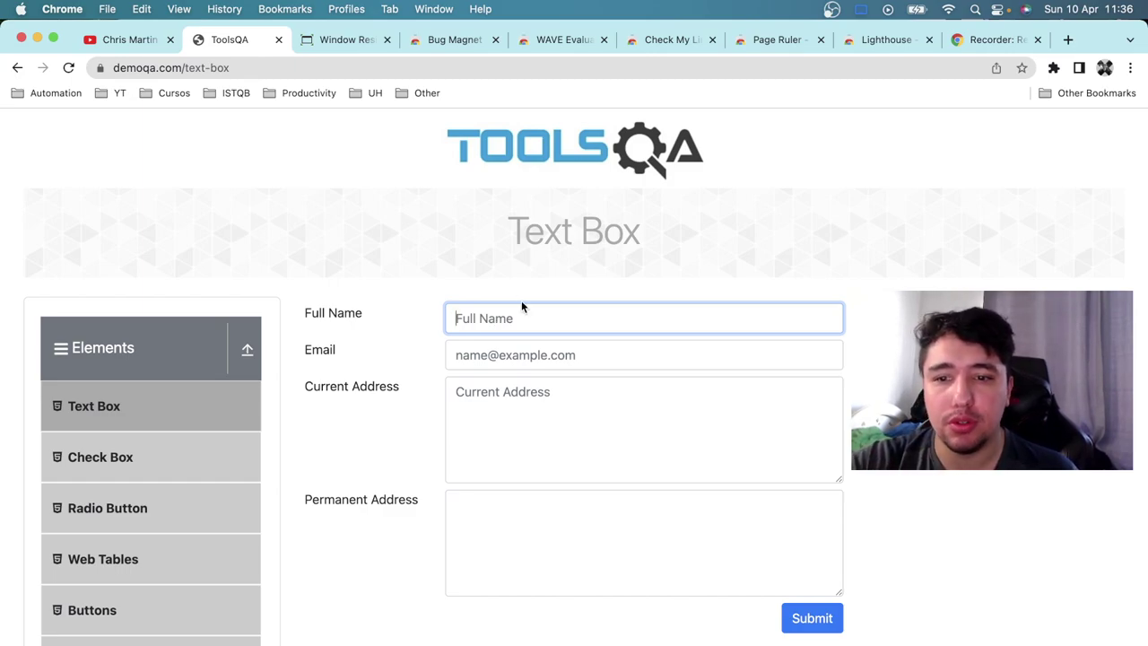
Fill Full Name with Bug Magnet's Japanese sample name.
right_click(526, 320)
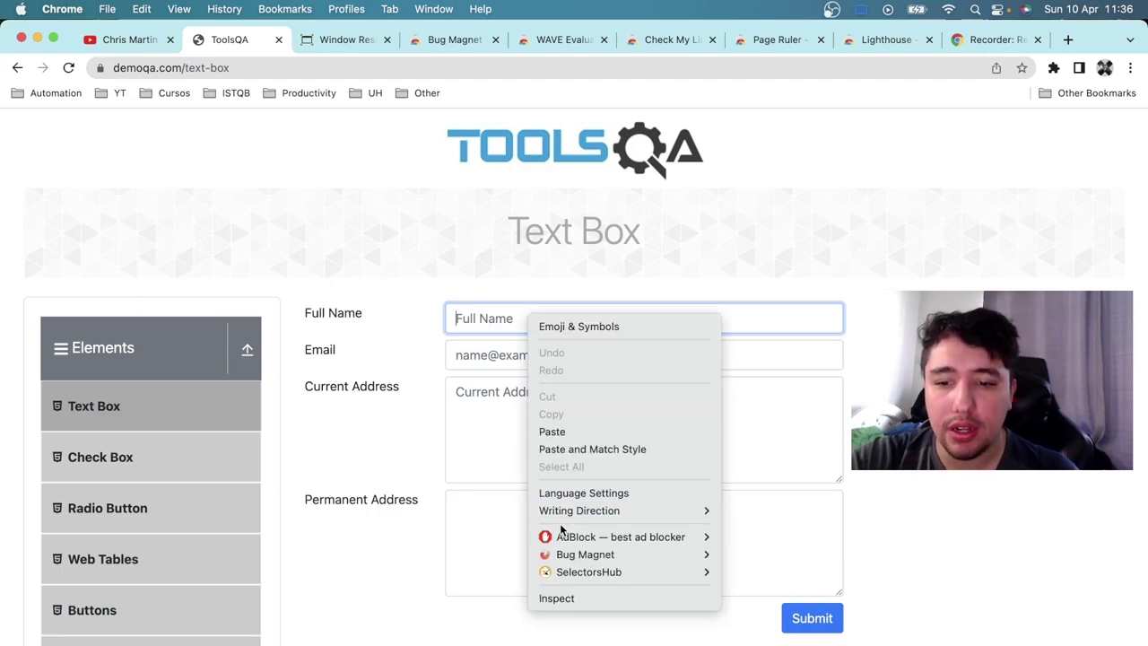
mouse_move(591, 556)
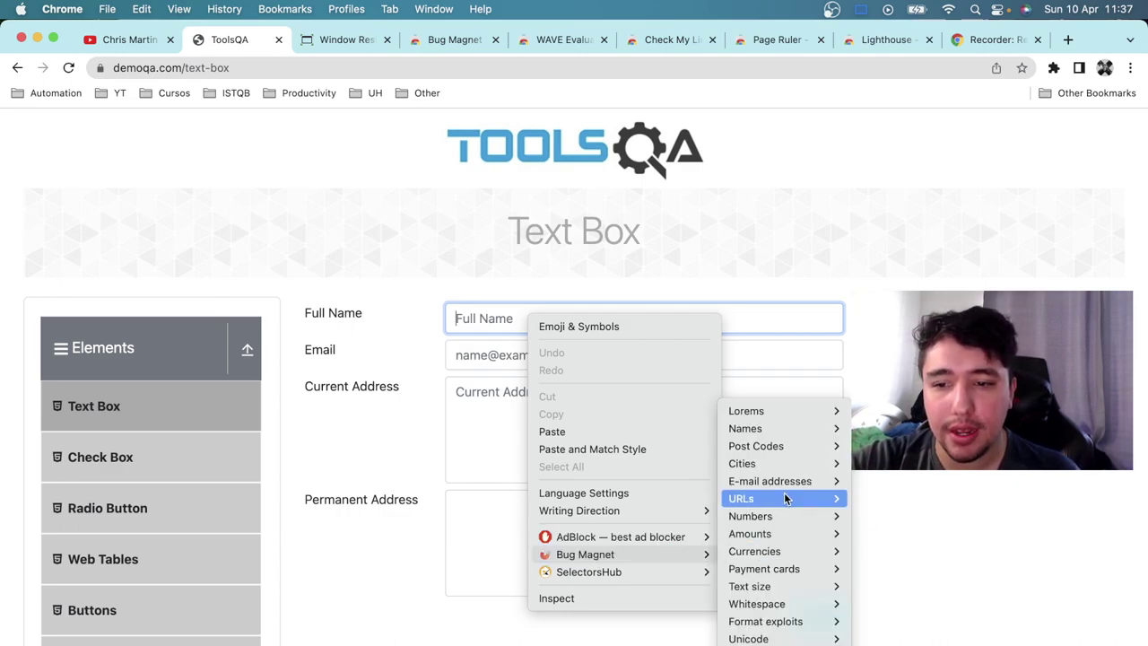
mouse_move(801, 412)
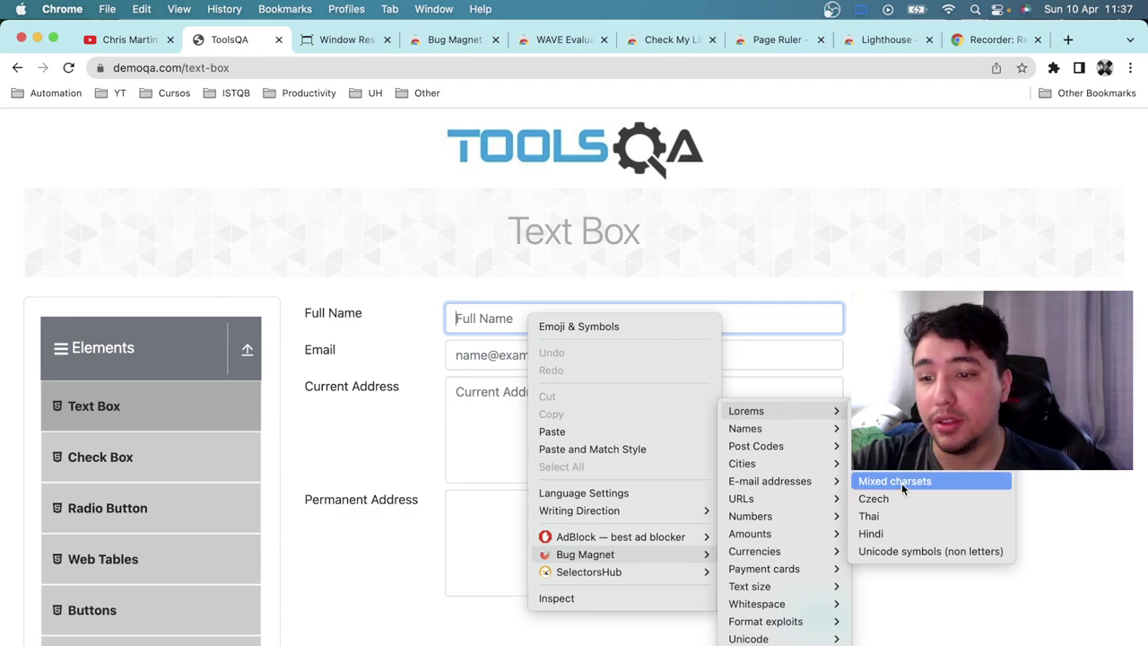
mouse_move(770, 445)
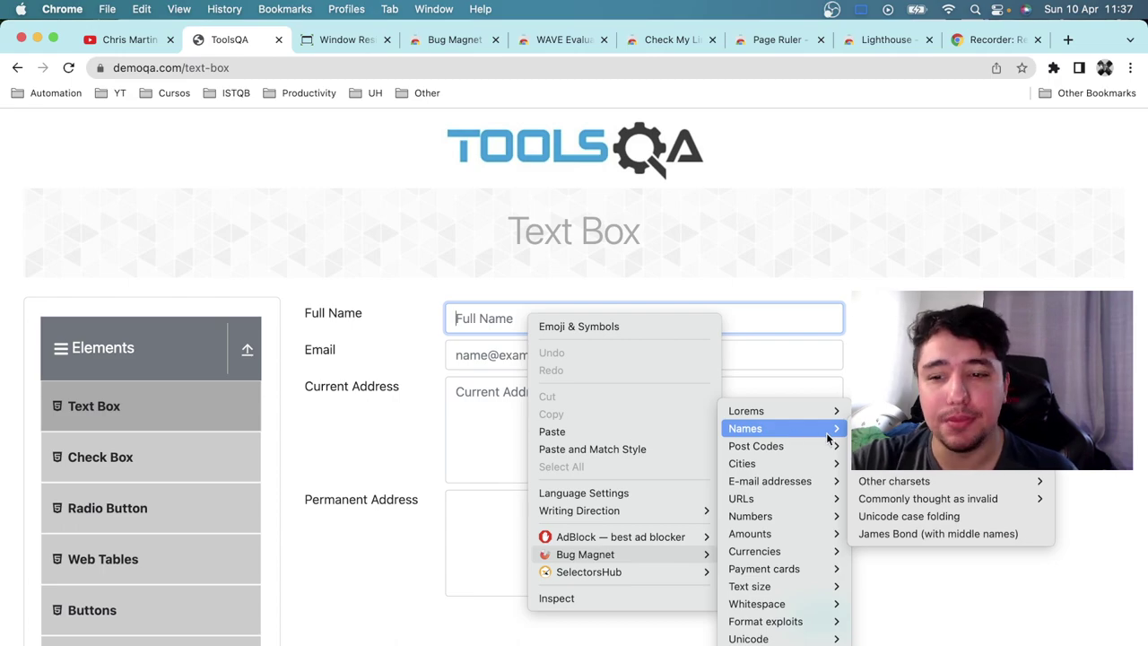
mouse_move(897, 427)
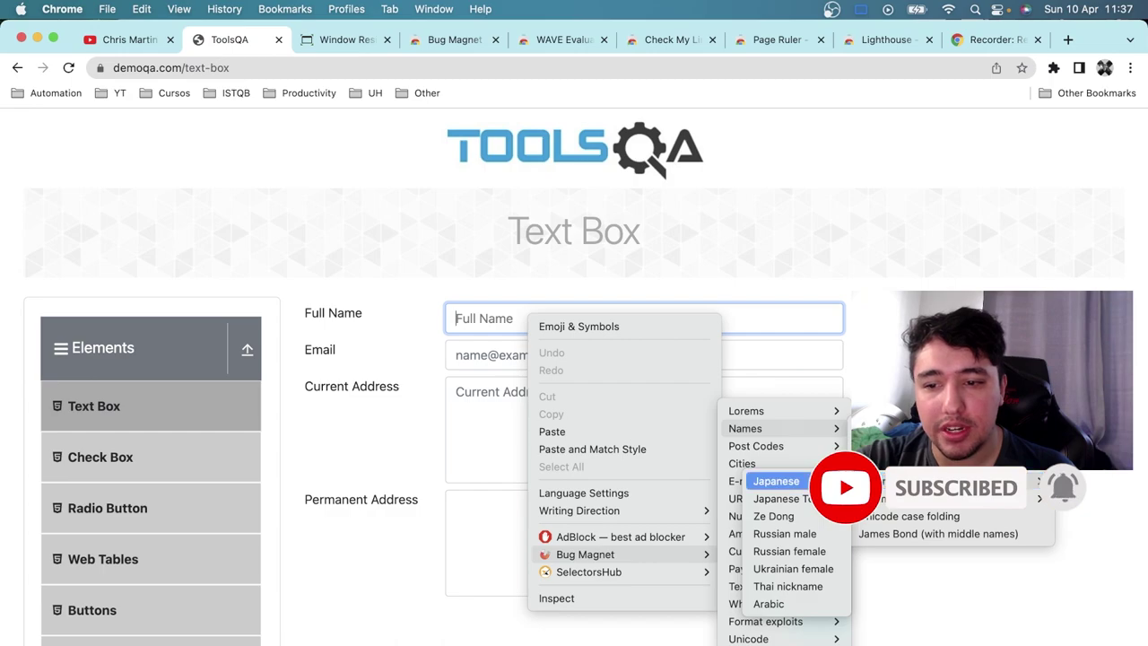
left_click(775, 481)
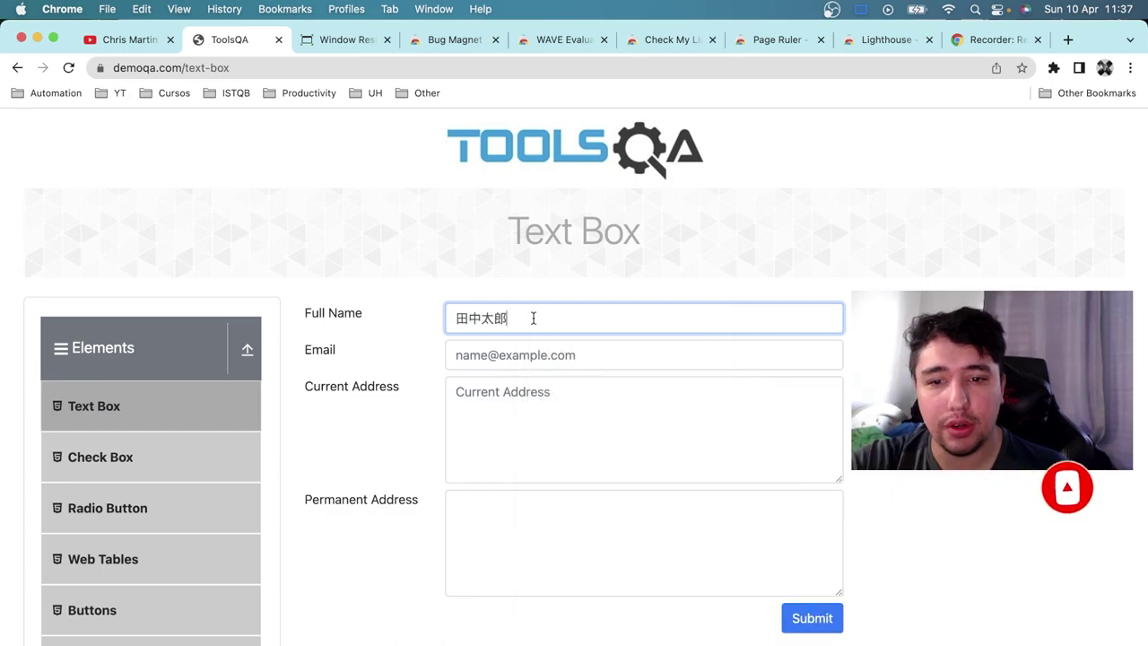
left_click_drag(533, 318, 433, 316)
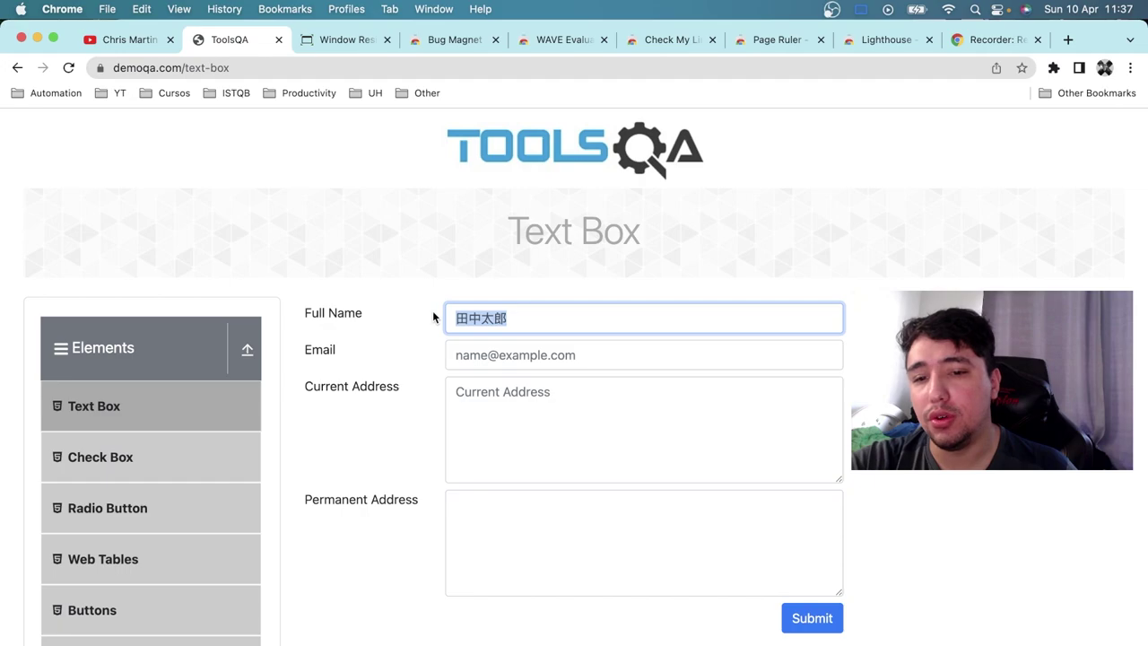
left_click(364, 313)
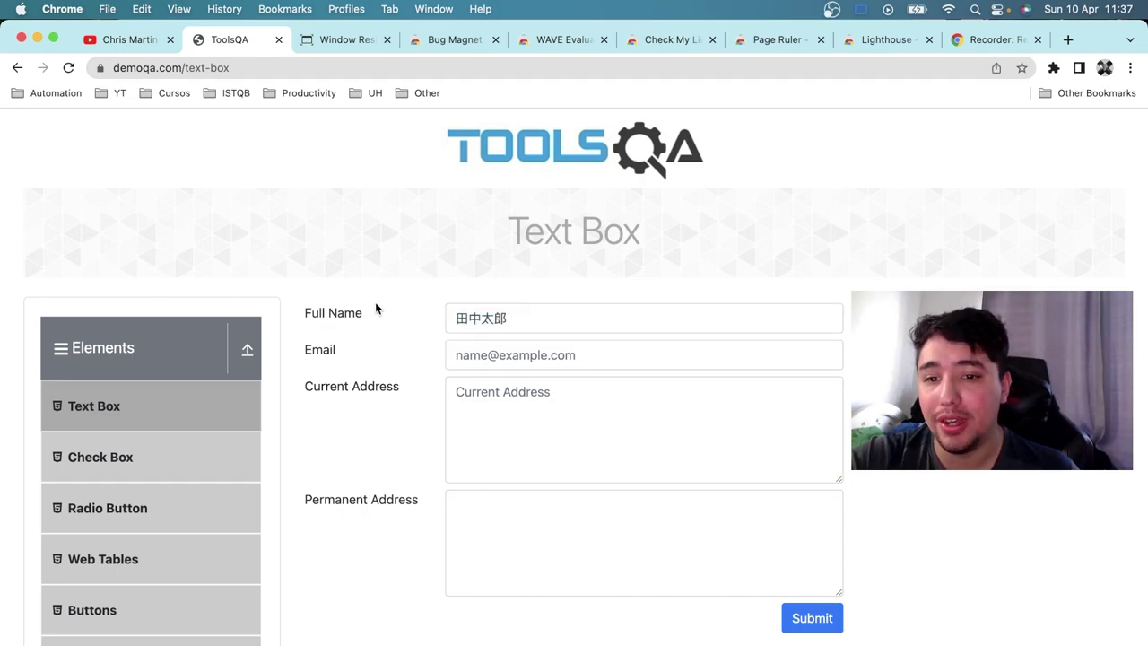
Fill Email with Bug Magnet's invalid 'Missing @' address, then insert an @ into it.
left_click(456, 351)
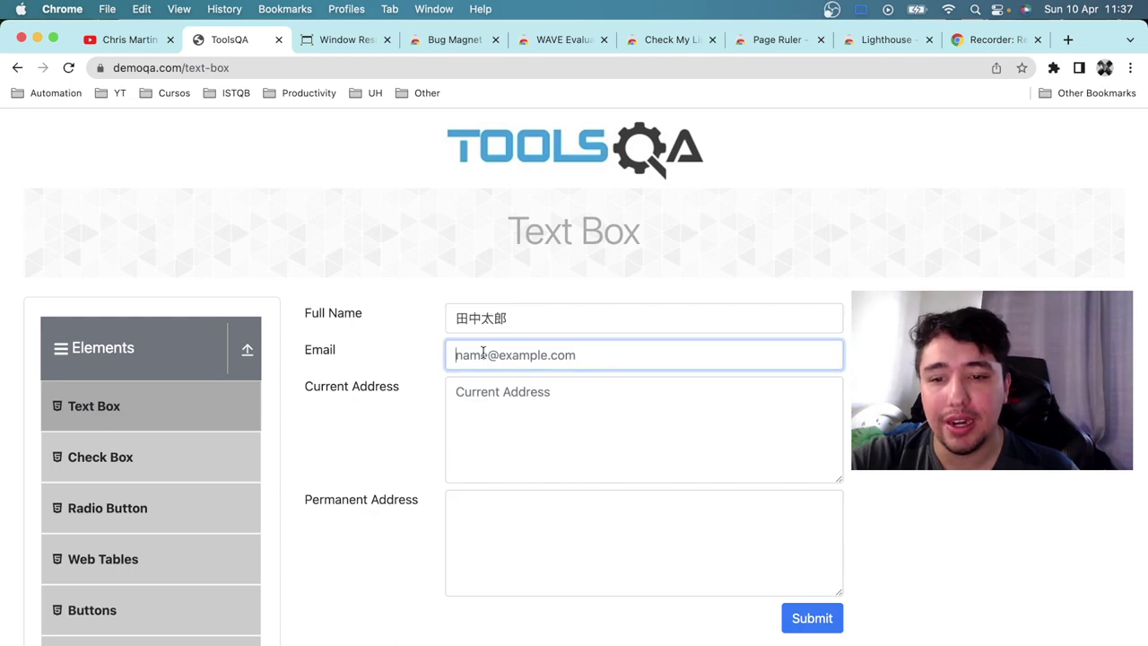
right_click(485, 352)
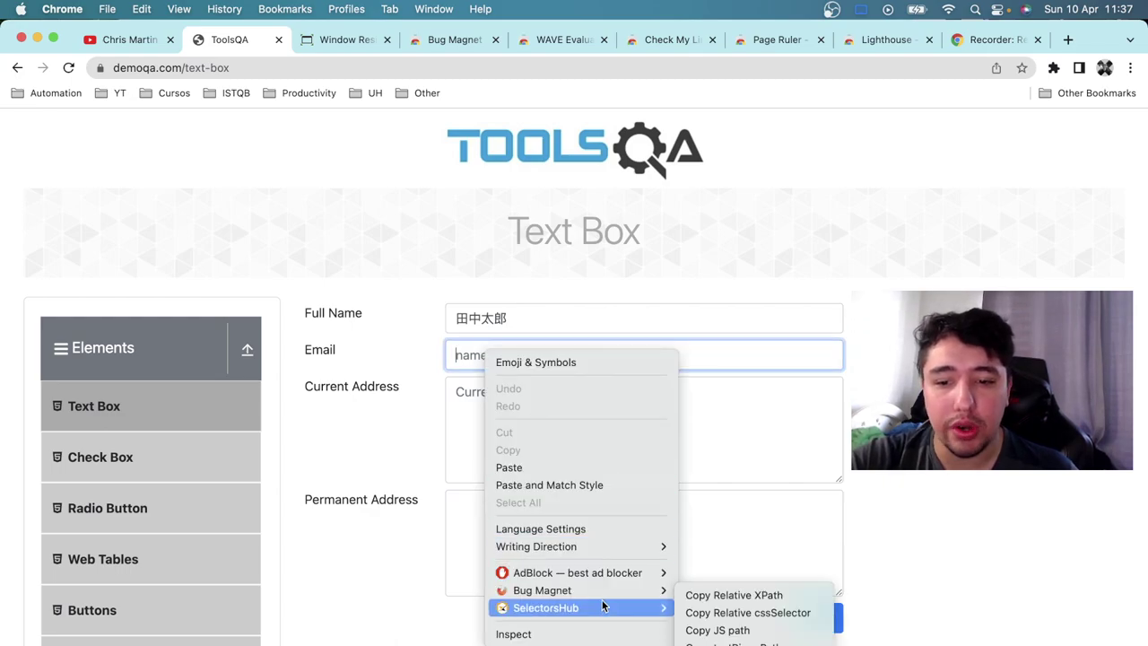
mouse_move(618, 590)
mouse_move(724, 480)
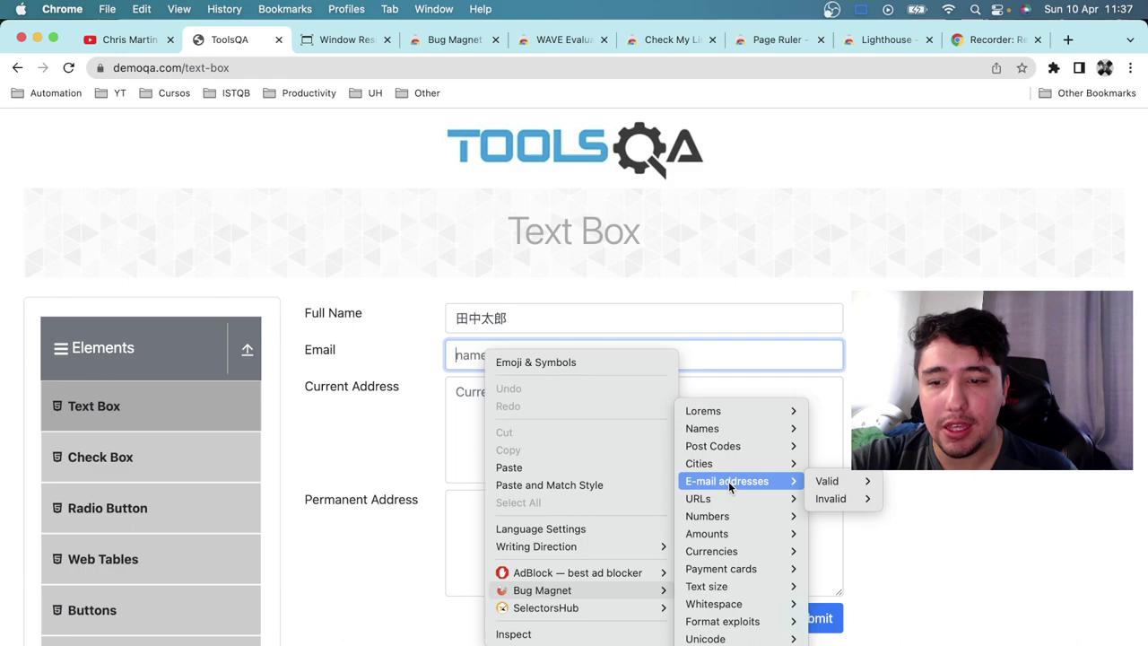
mouse_move(836, 485)
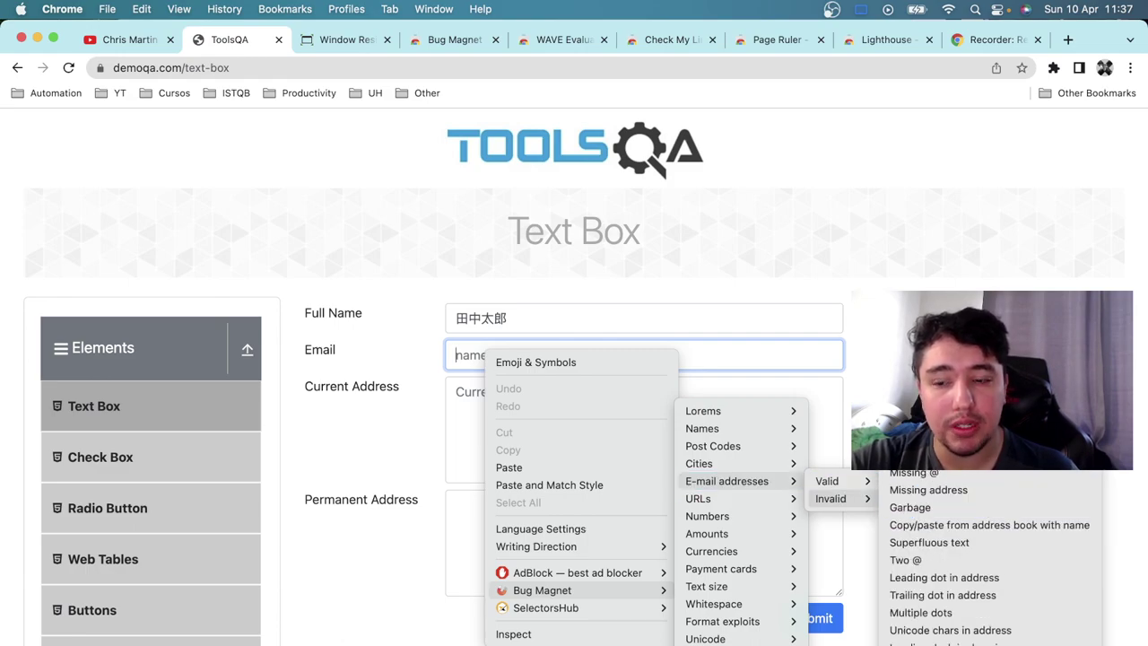
left_click(938, 480)
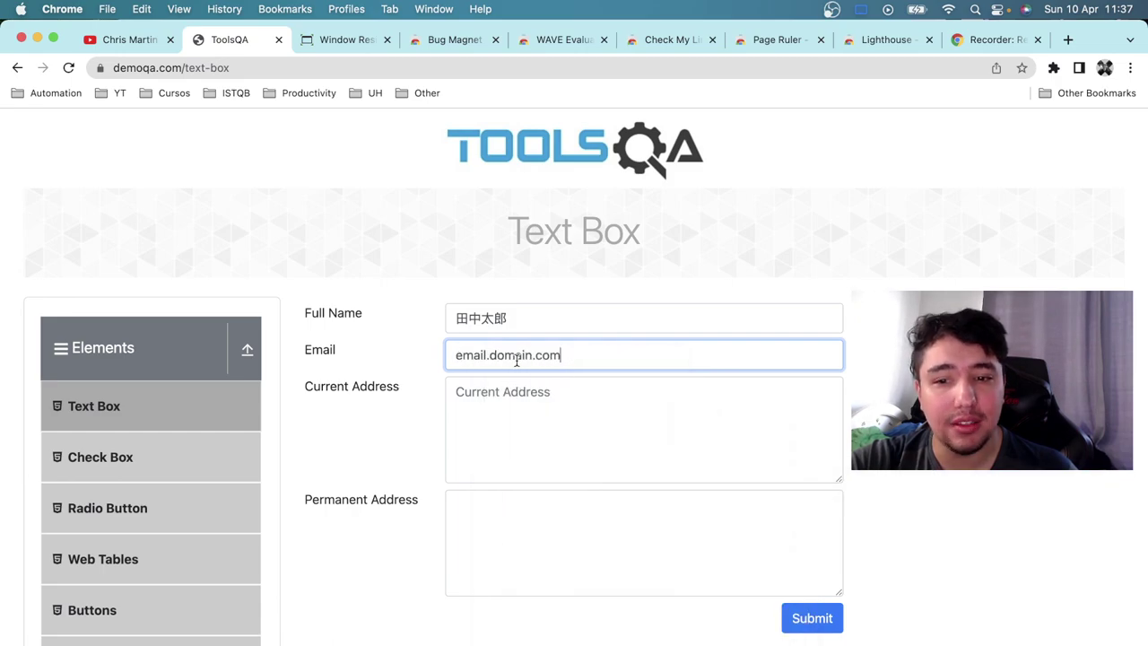
left_click(957, 473)
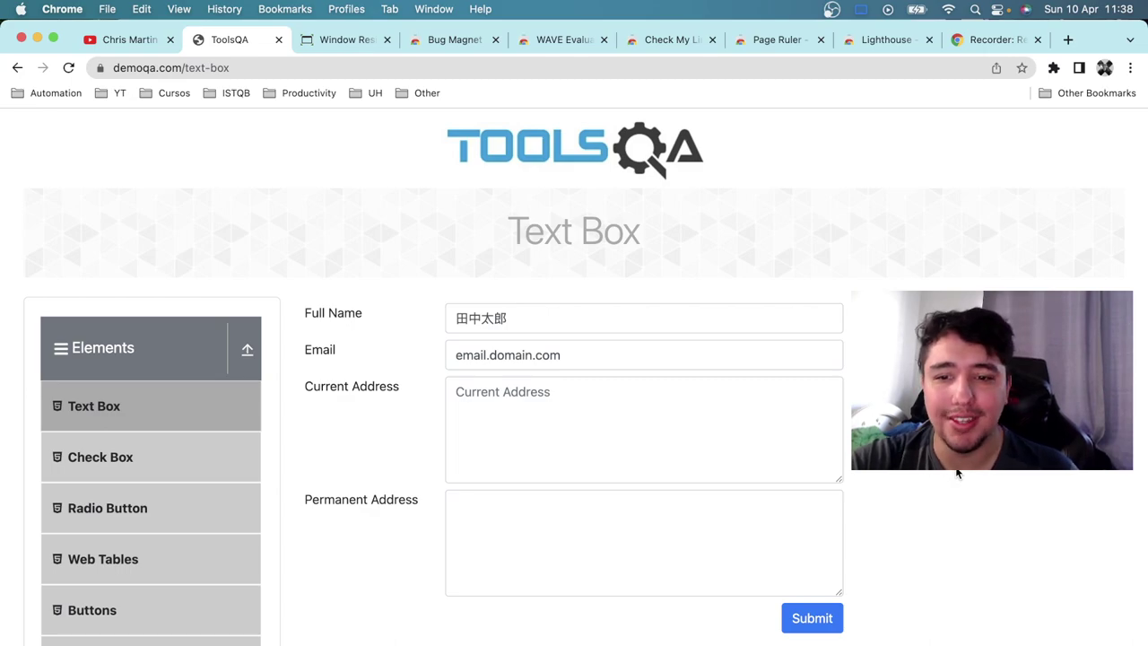
left_click(492, 352)
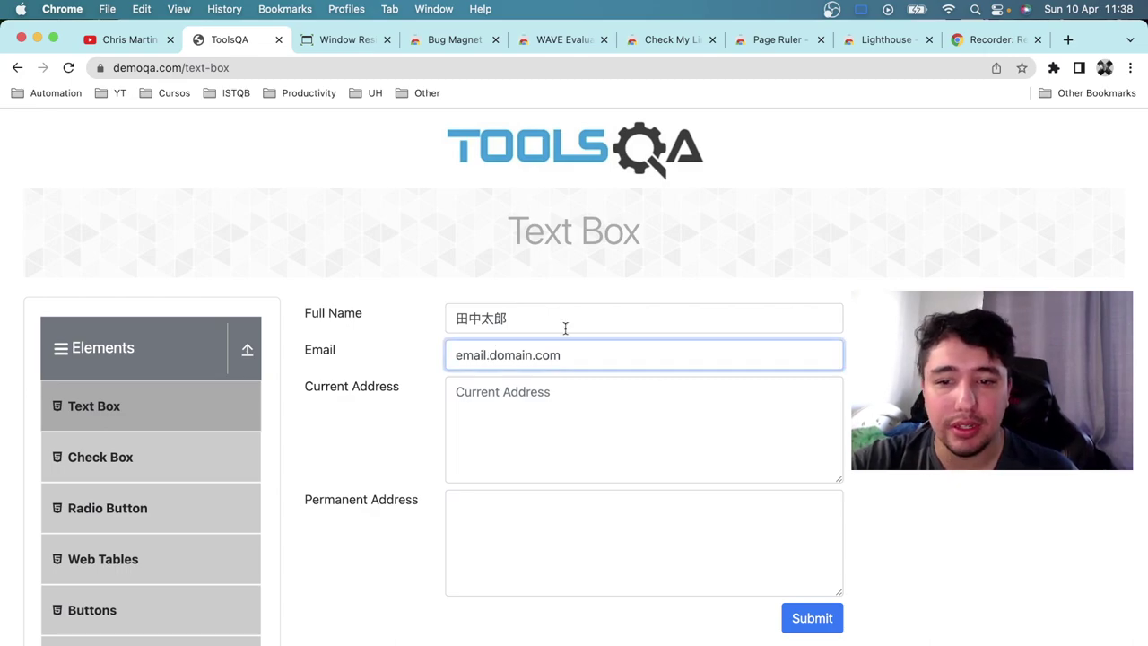
type("@")
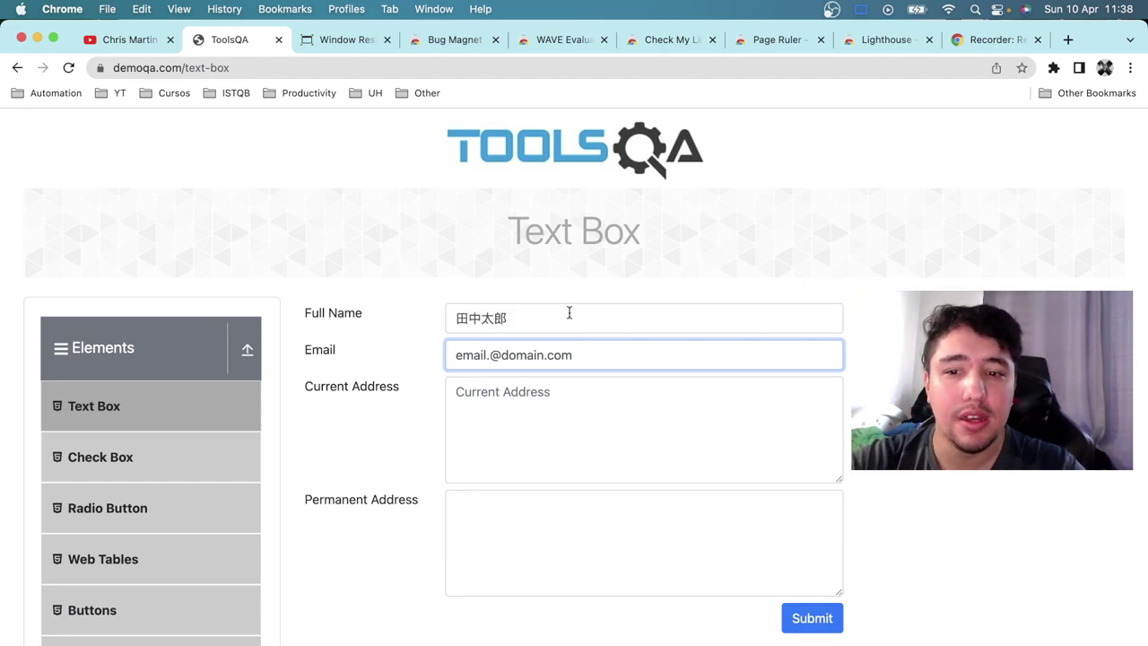
left_click(584, 437)
Fill Current Address with Bug Magnet's Arabic lorem text.
right_click(584, 432)
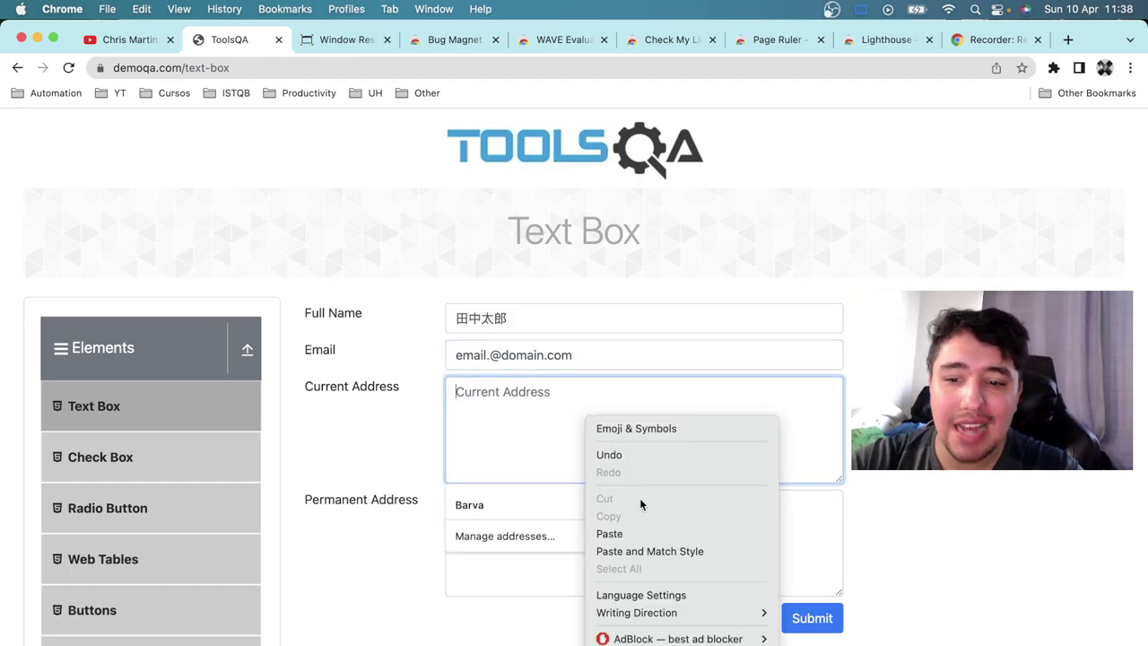
mouse_move(681, 643)
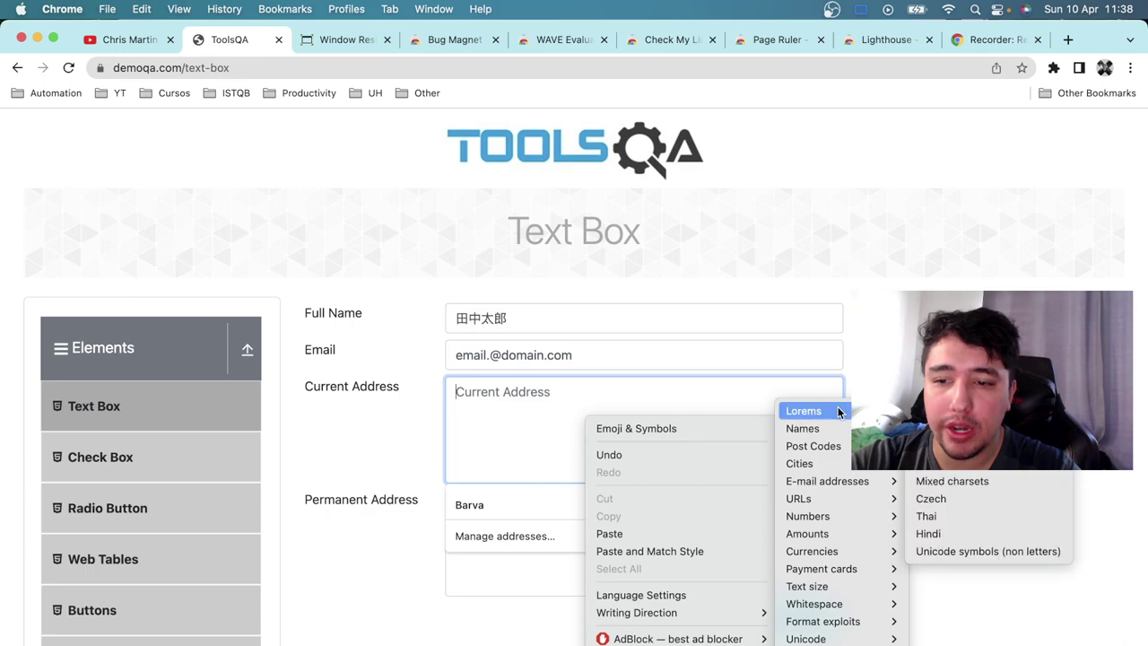
left_click(937, 446)
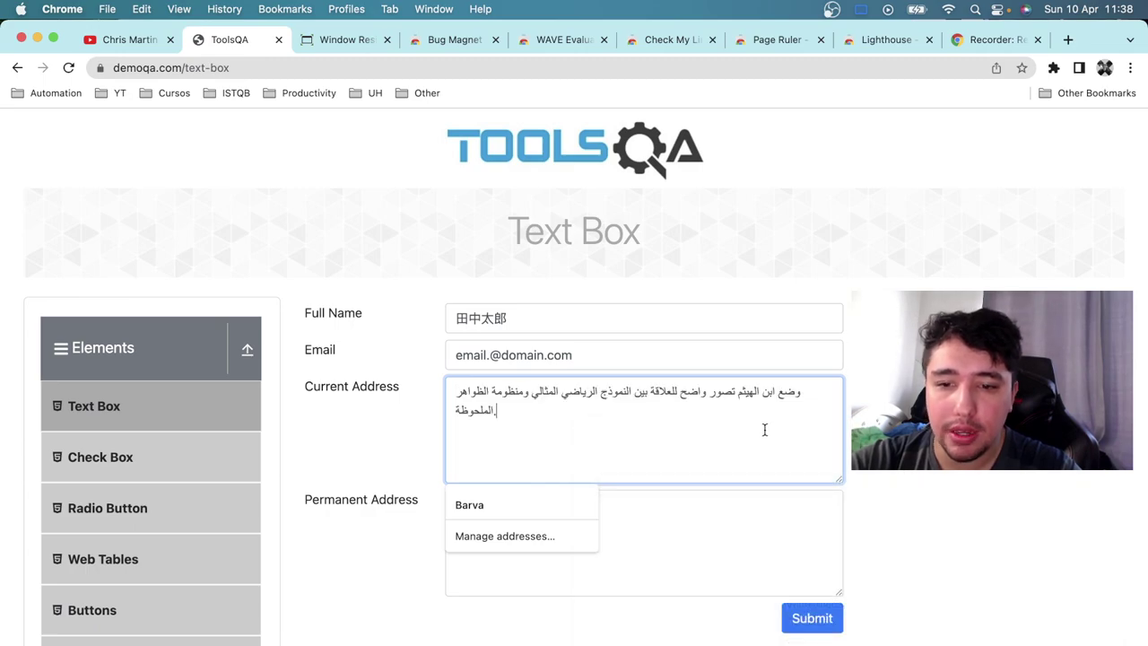
left_click_drag(512, 415, 443, 400)
left_click(499, 410)
Fill Permanent Address with Chinese lorem text and submit, triggering the invalid Email flag.
left_click(486, 565)
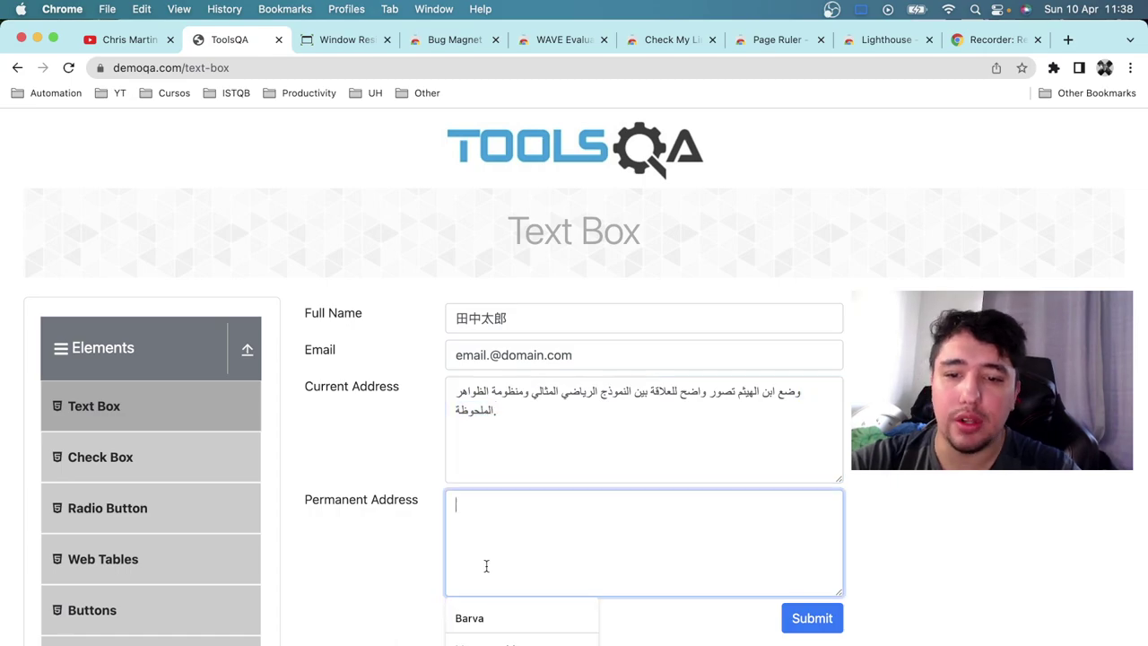
right_click(486, 565)
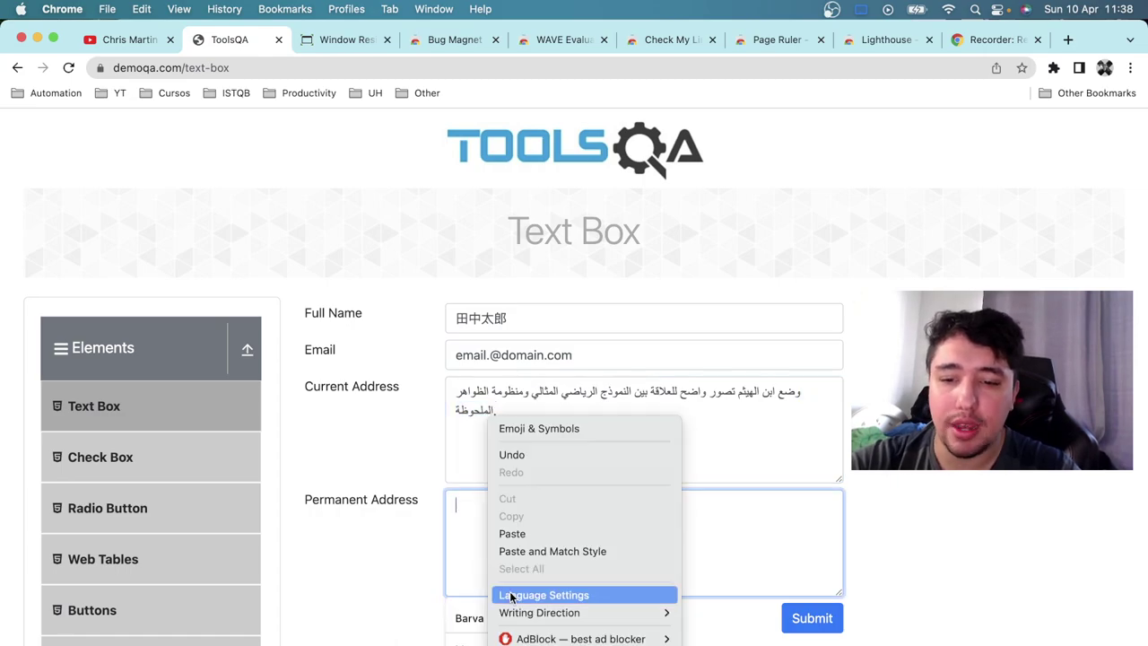
mouse_move(556, 645)
mouse_move(762, 411)
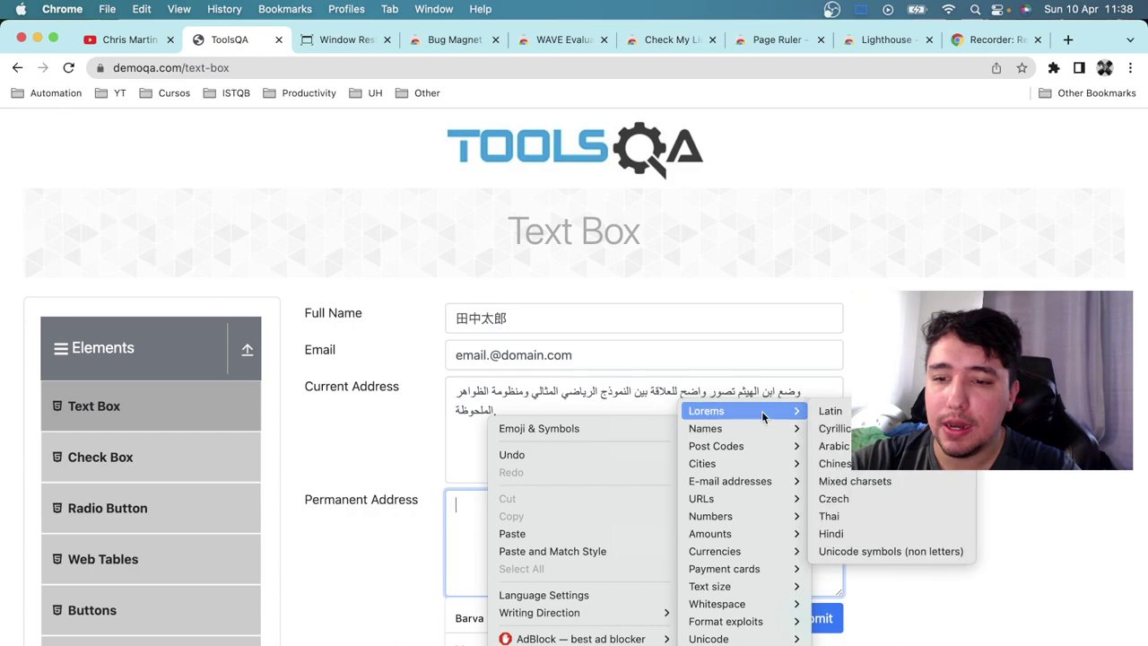
left_click(836, 463)
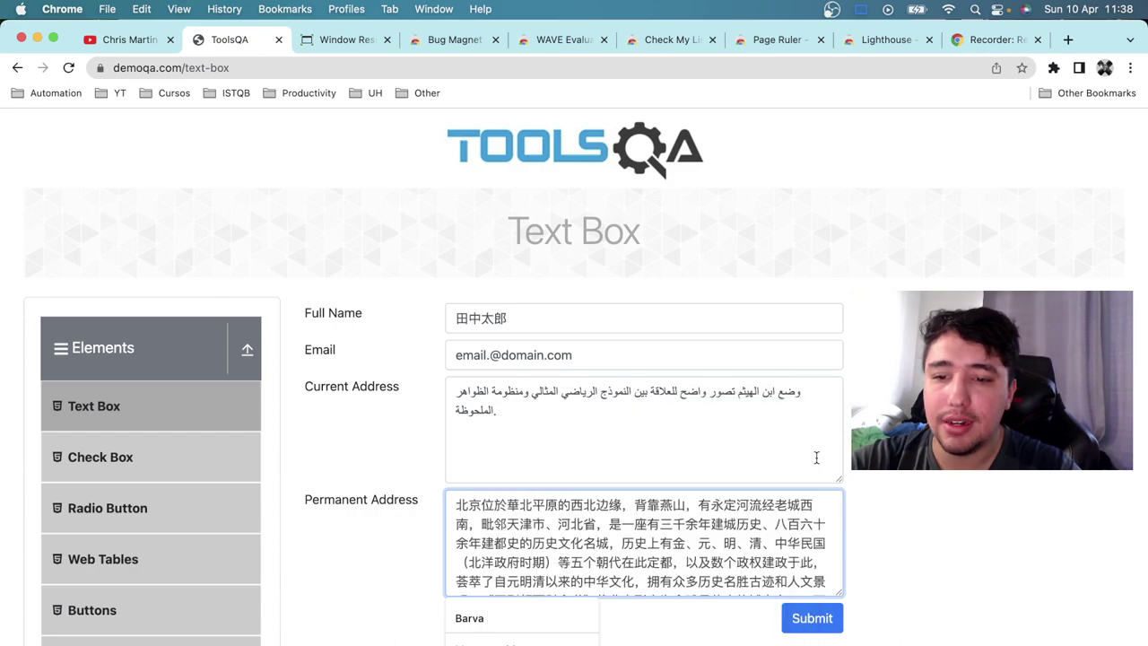
left_click(899, 525)
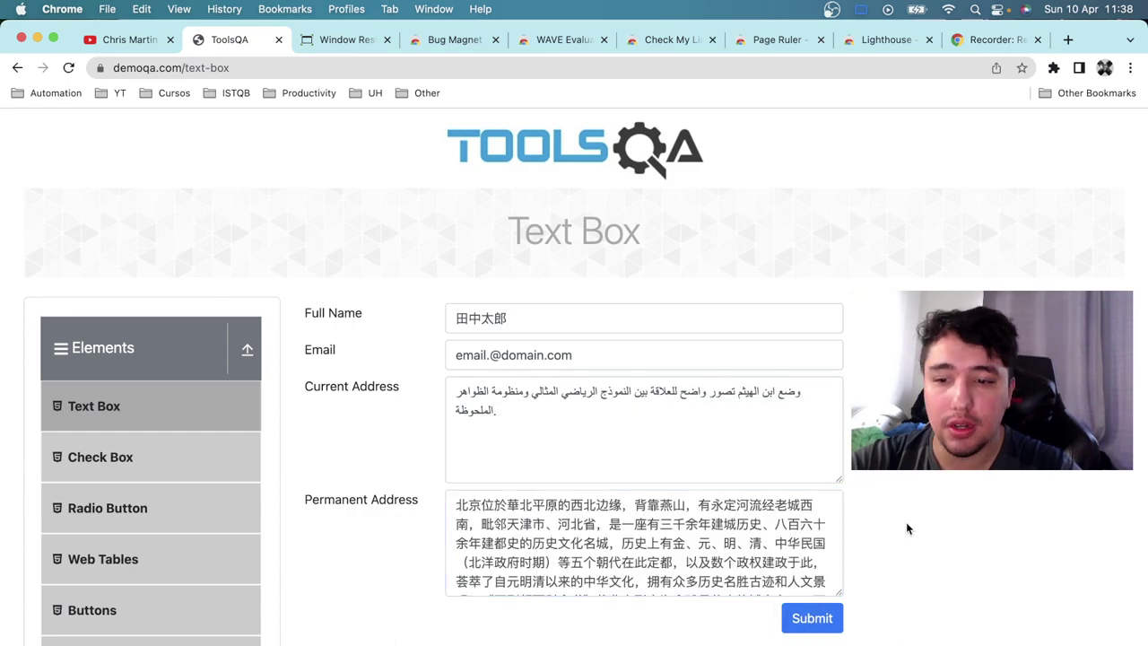
left_click(818, 622)
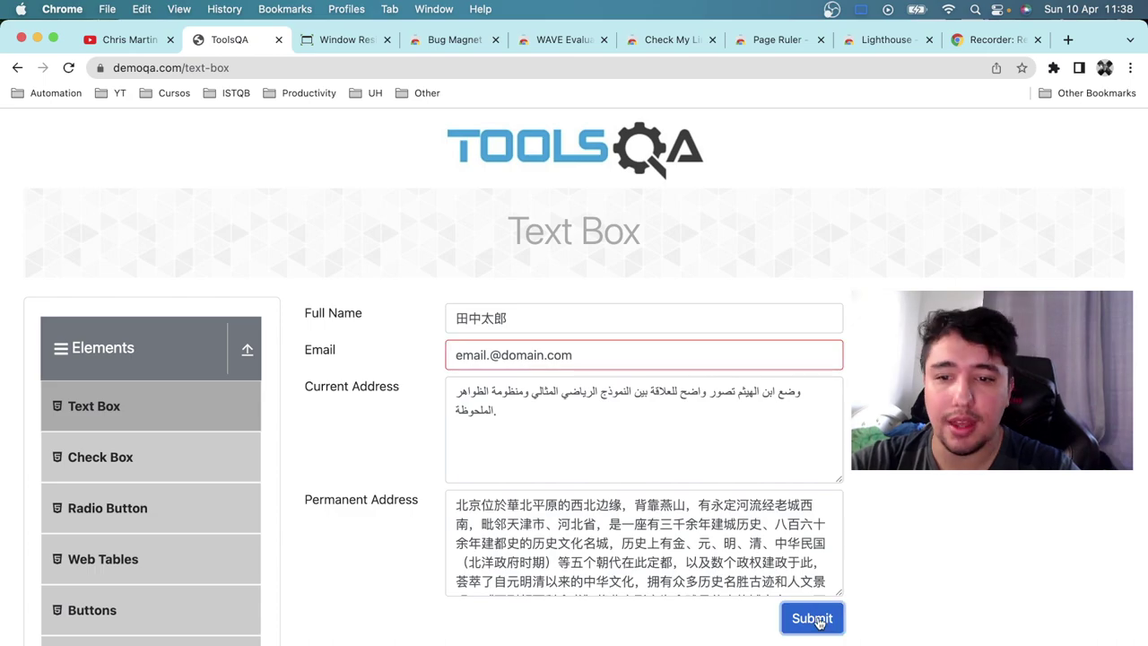
Replace the invalid Email entry with a Bug Magnet valid sample e-mail address.
left_click(496, 354)
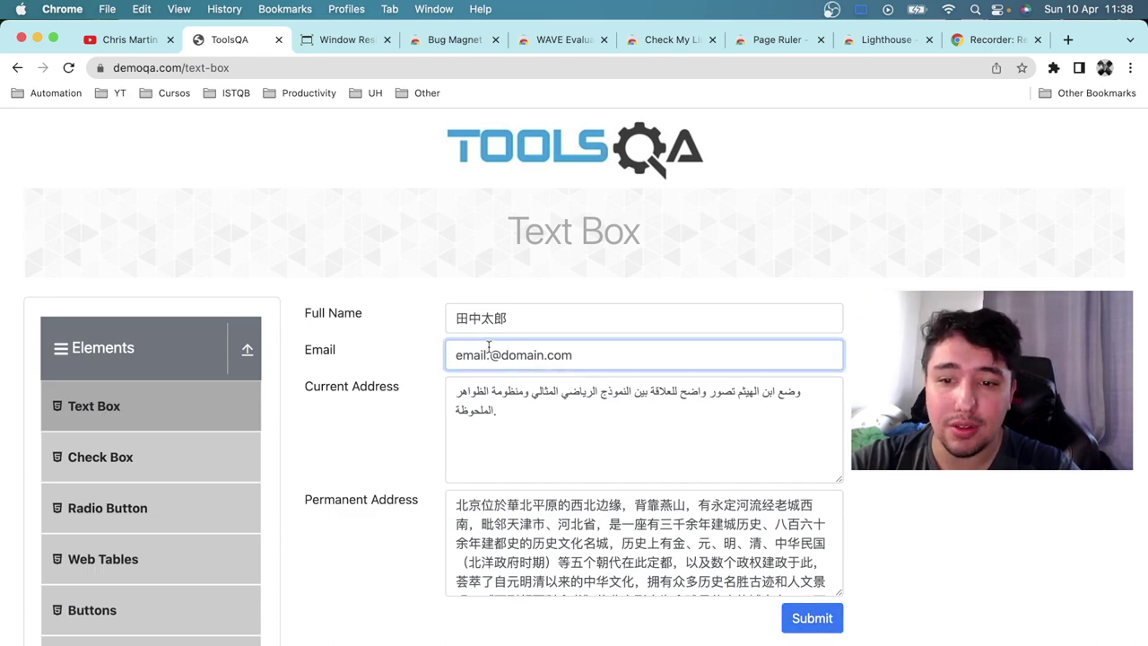
left_click(795, 390)
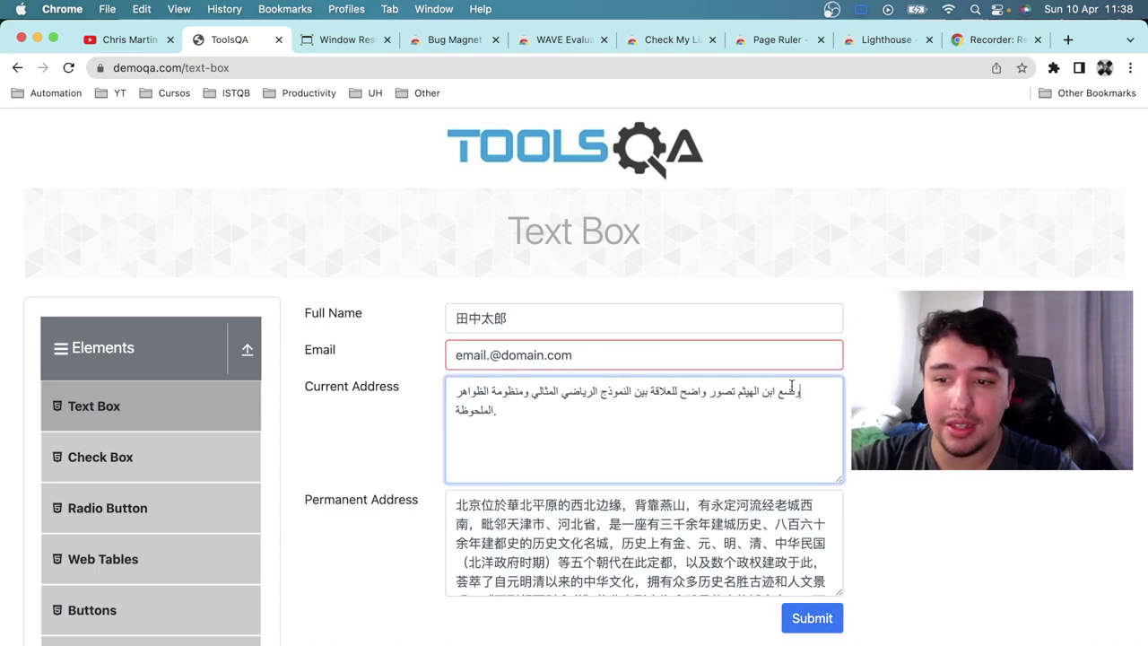
left_click(493, 355)
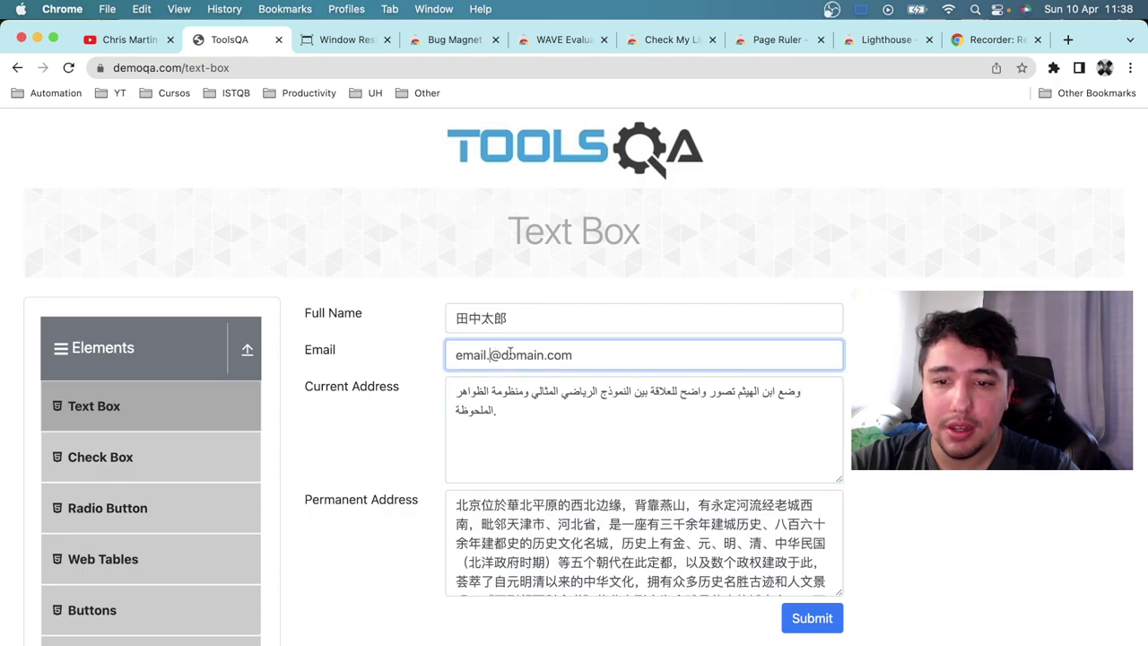
key("super+a")
key("BackSpace")
right_click(487, 356)
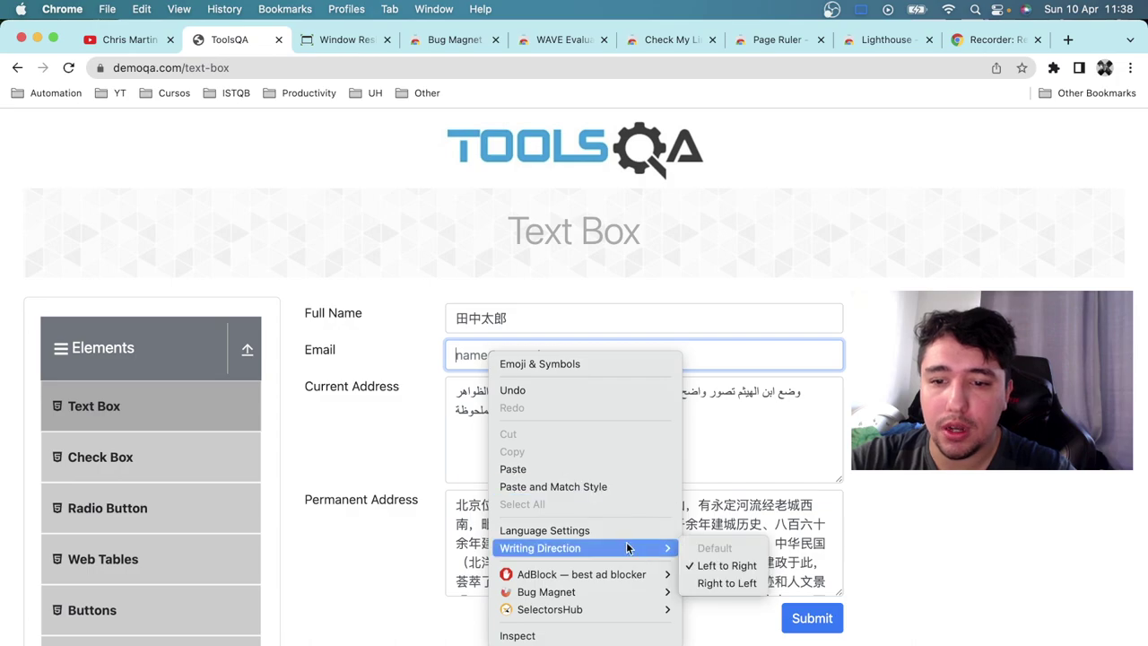
mouse_move(663, 593)
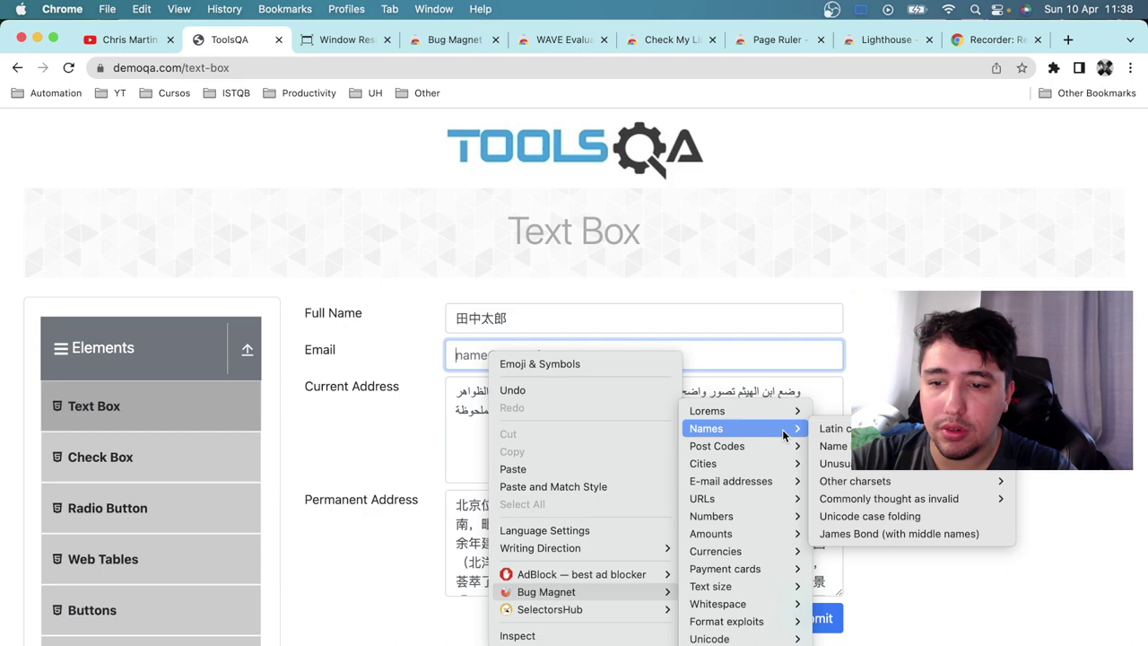
mouse_move(778, 482)
mouse_move(847, 480)
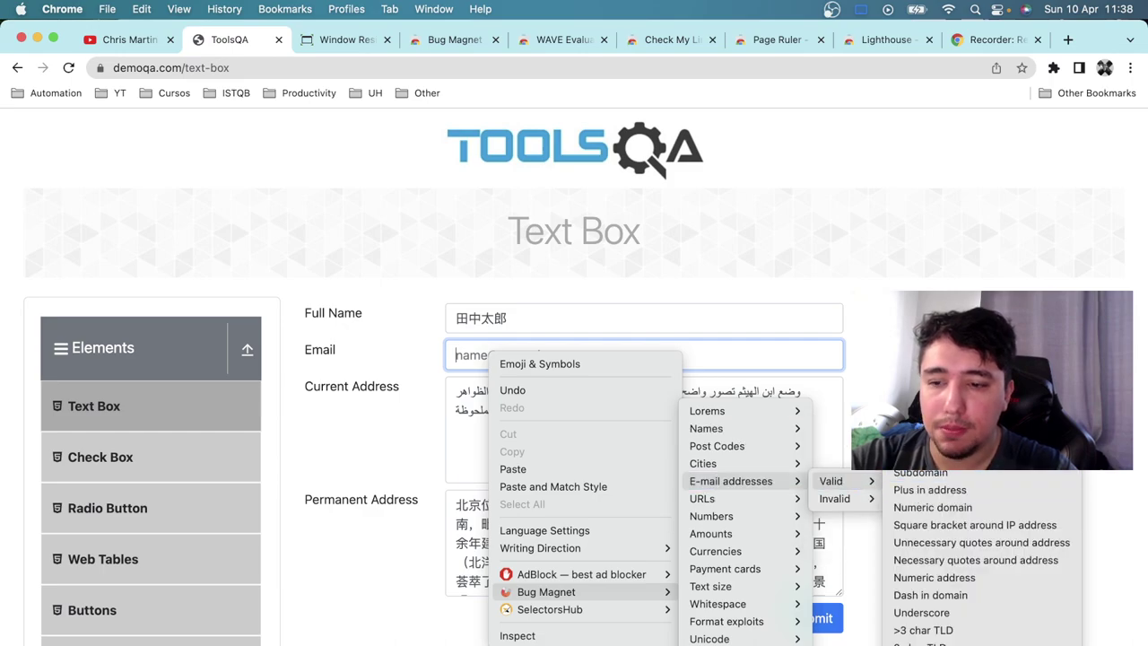
left_click(923, 468)
Submit the form and review the output showing the name, email and both addresses.
left_click(805, 623)
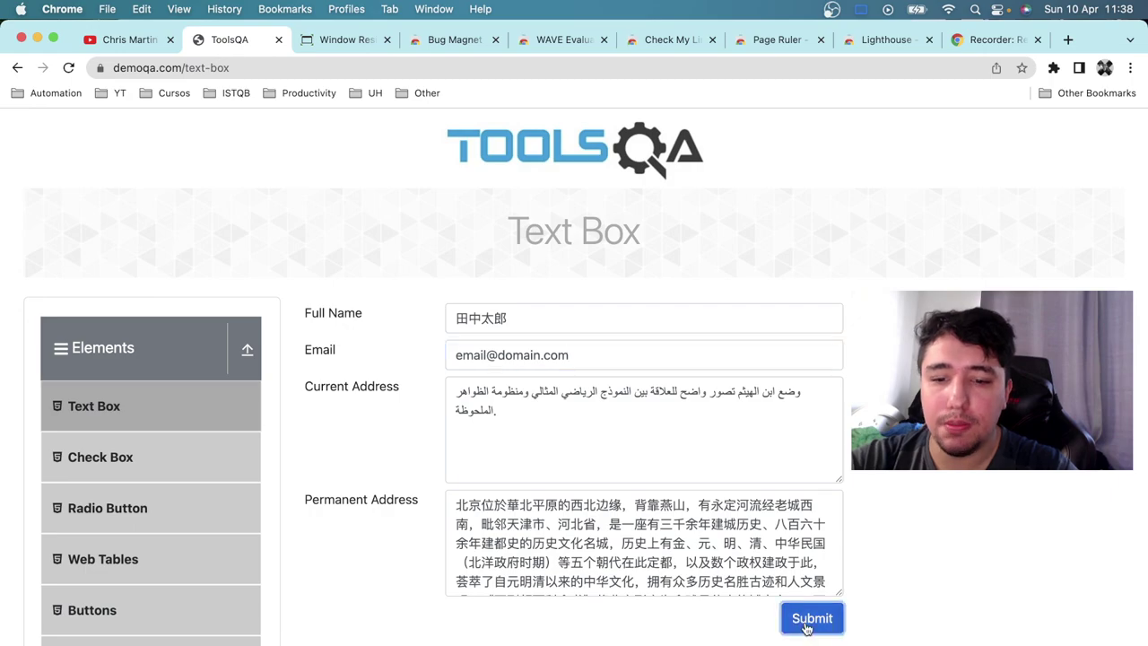
scroll(805, 628, "down", 5)
left_click_drag(763, 439, 349, 285)
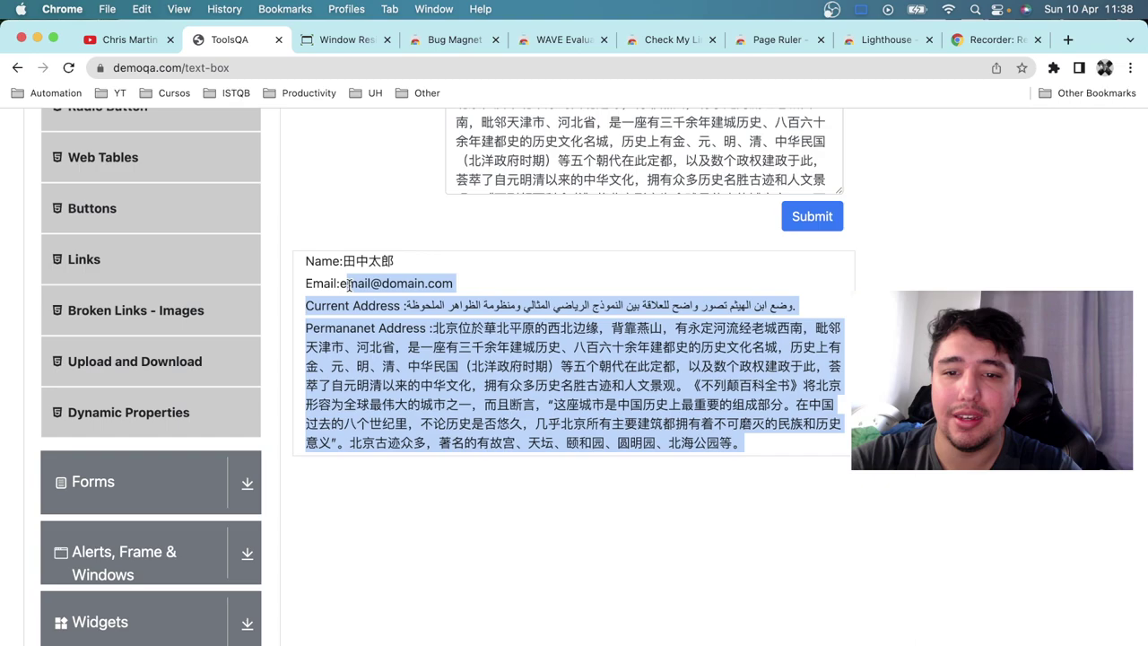
scroll(349, 284, "up", 3)
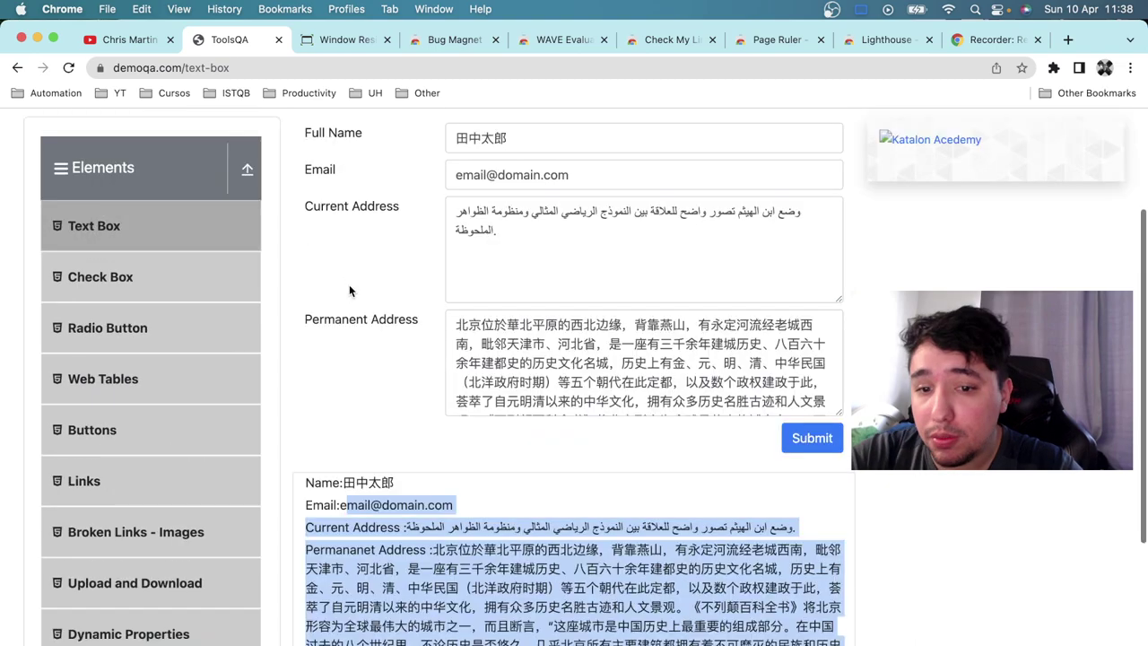
scroll(352, 292, "up", 3)
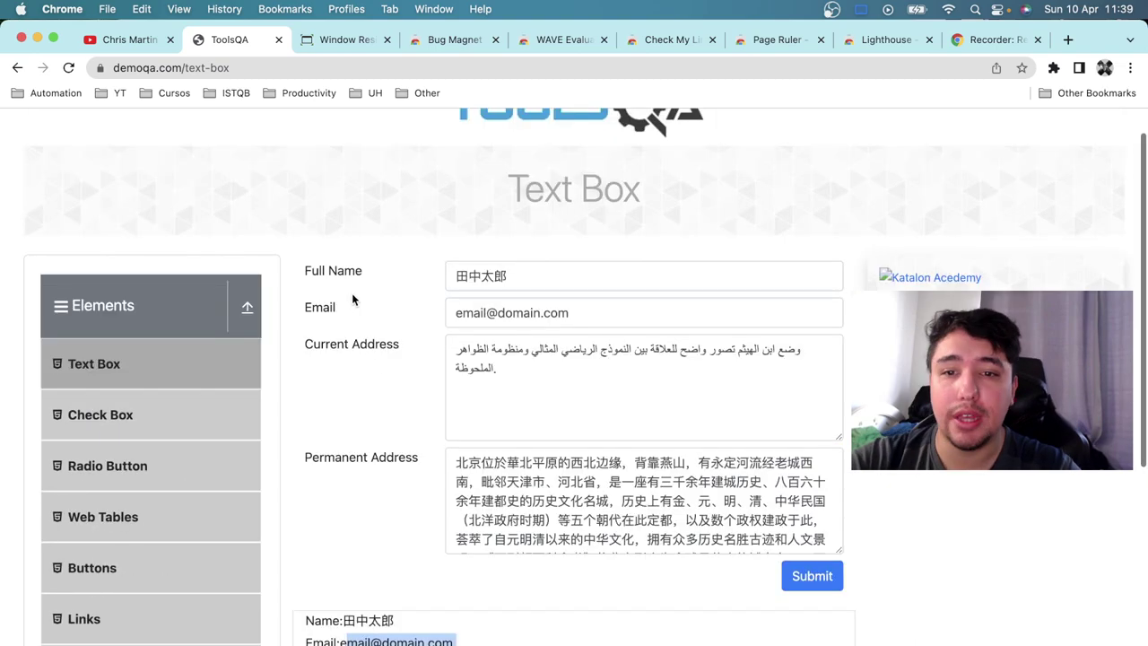
scroll(353, 300, "up", 1)
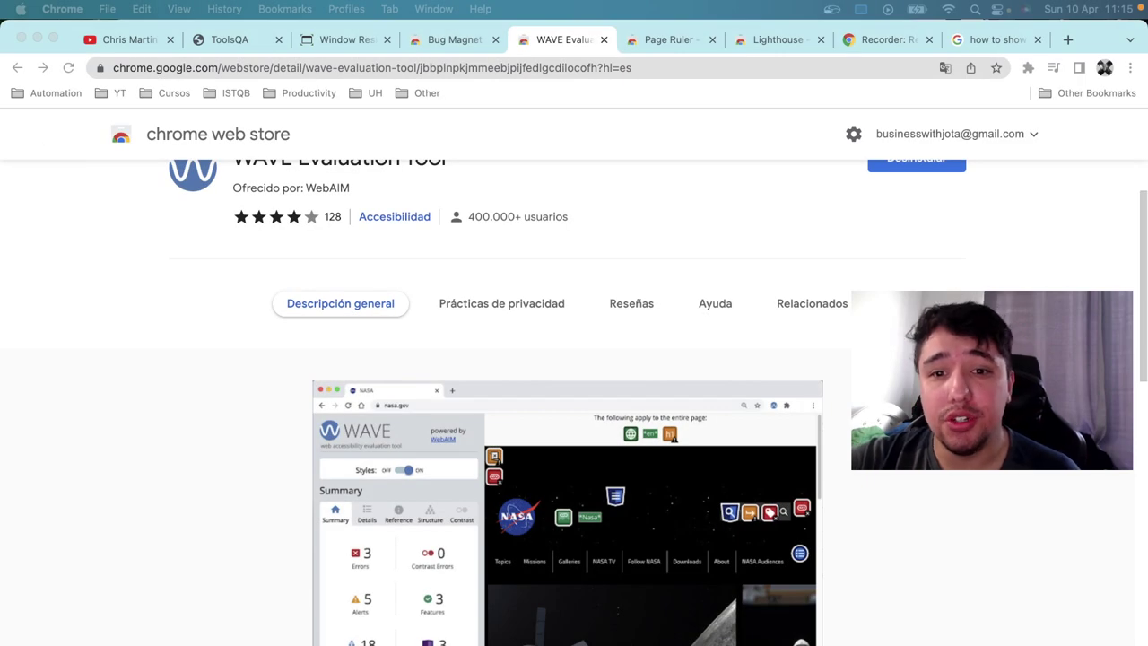
scroll(200, 221, "up", 1)
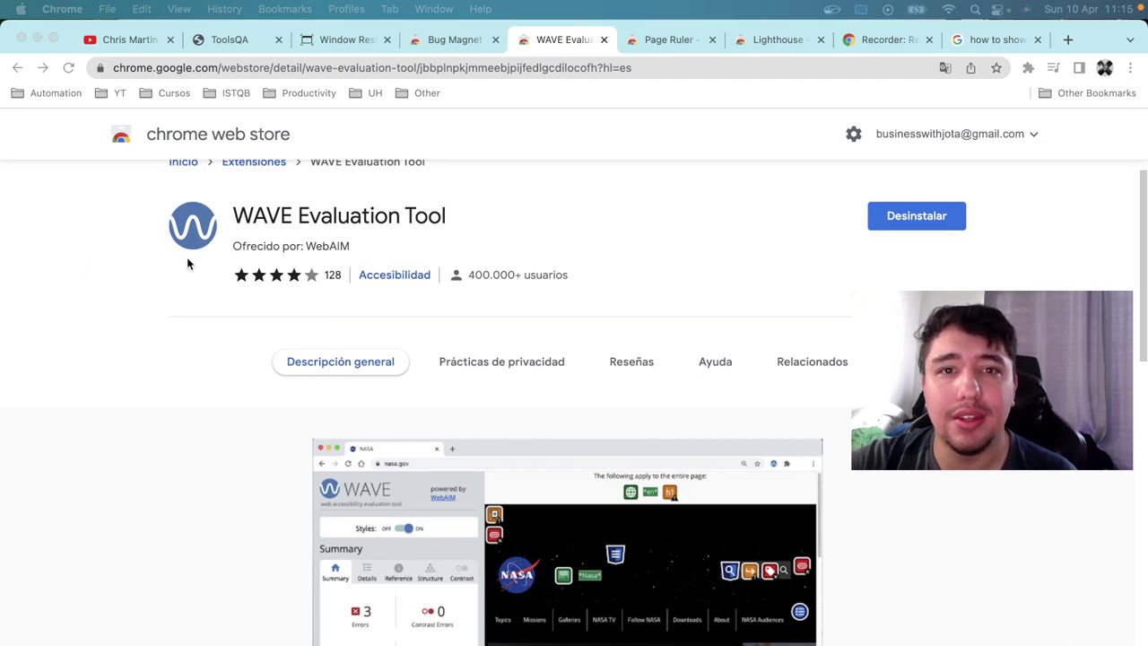
scroll(190, 265, "down", 1)
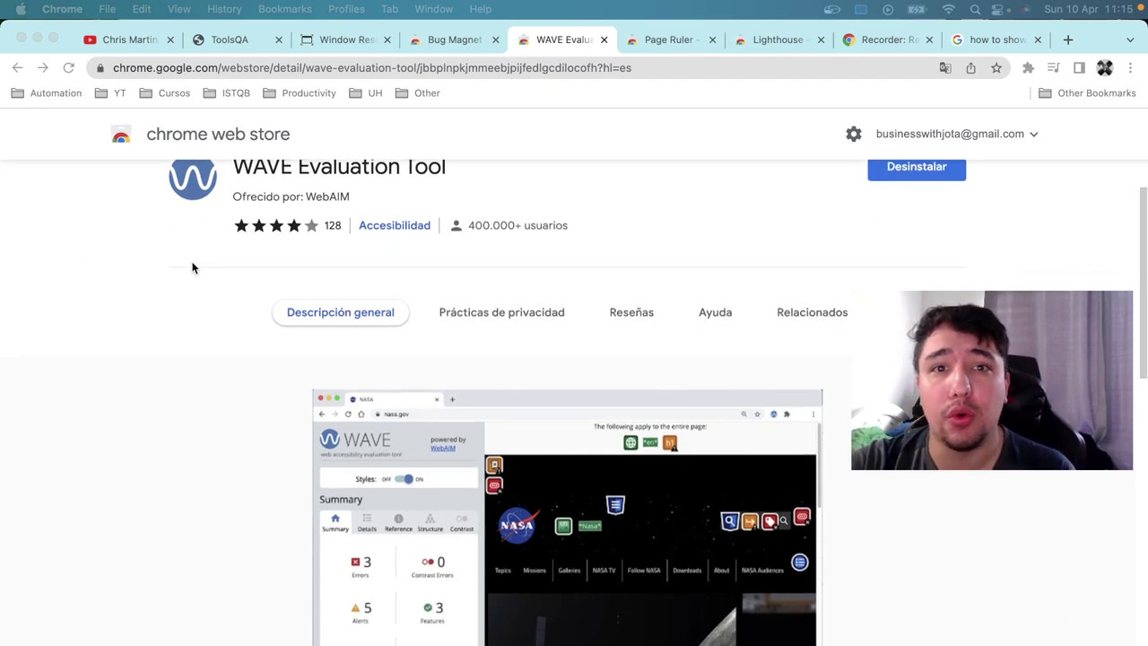
scroll(22, 287, "down", 1)
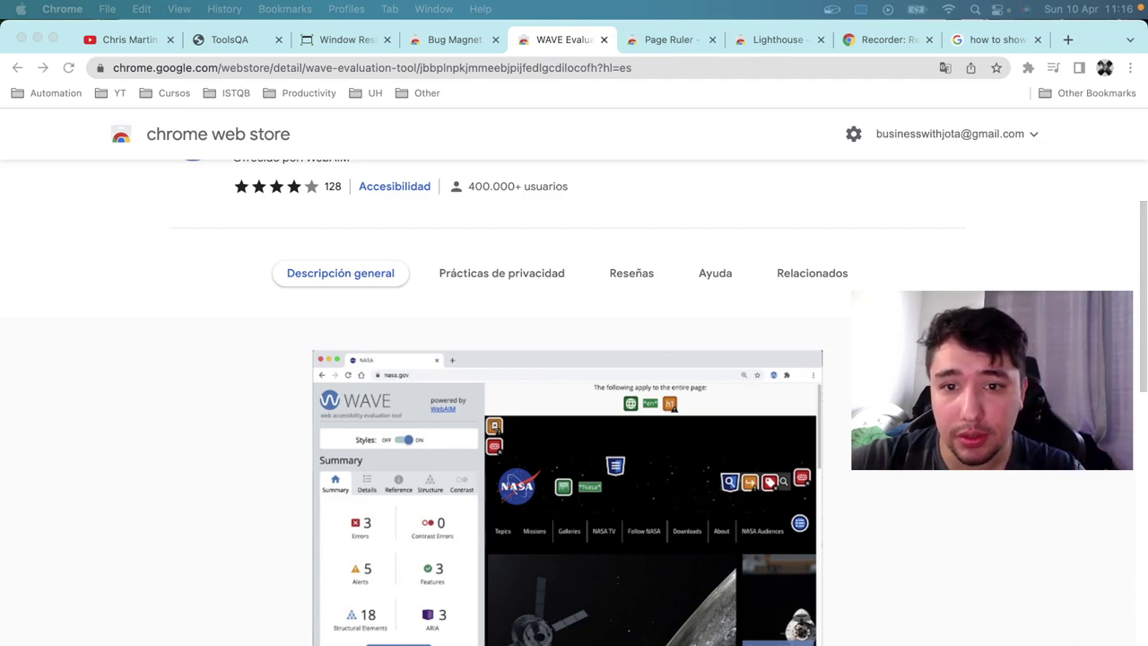
scroll(114, 271, "up", 3)
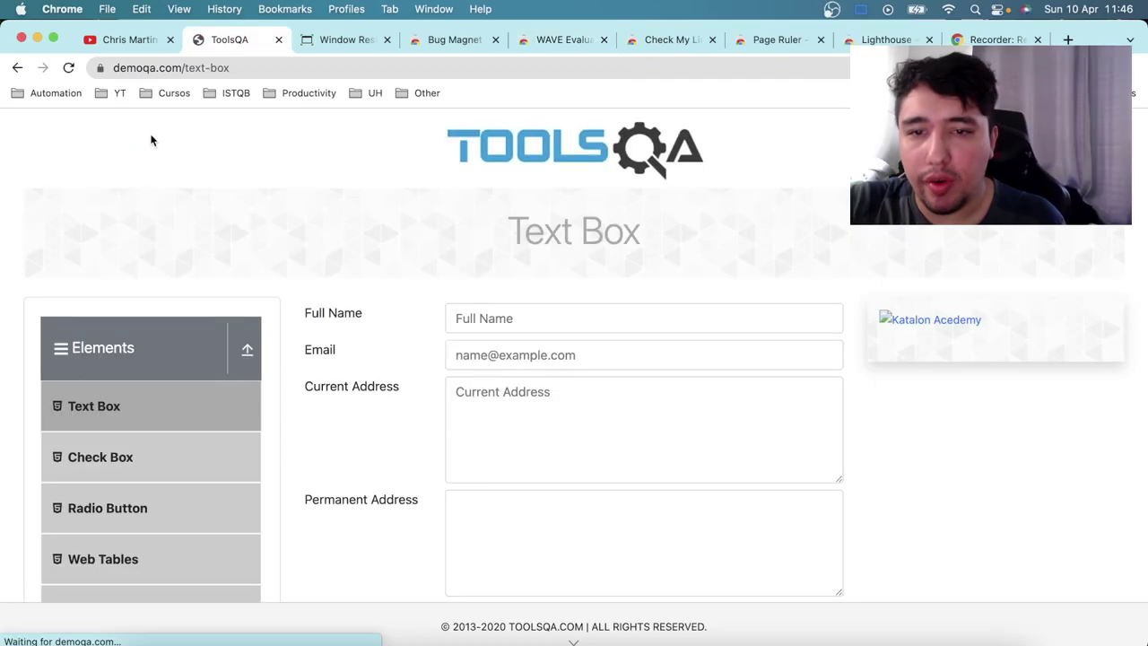
Run the WAVE Evaluation Tool on the ToolsQA Text Box page.
left_click(552, 38)
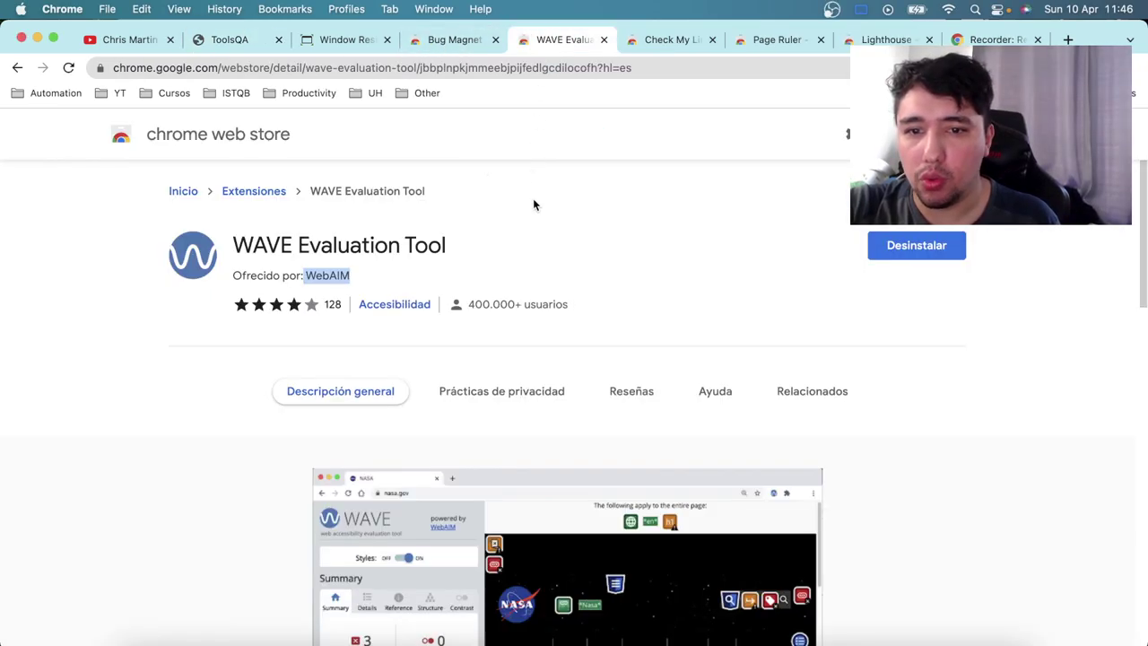
left_click(217, 39)
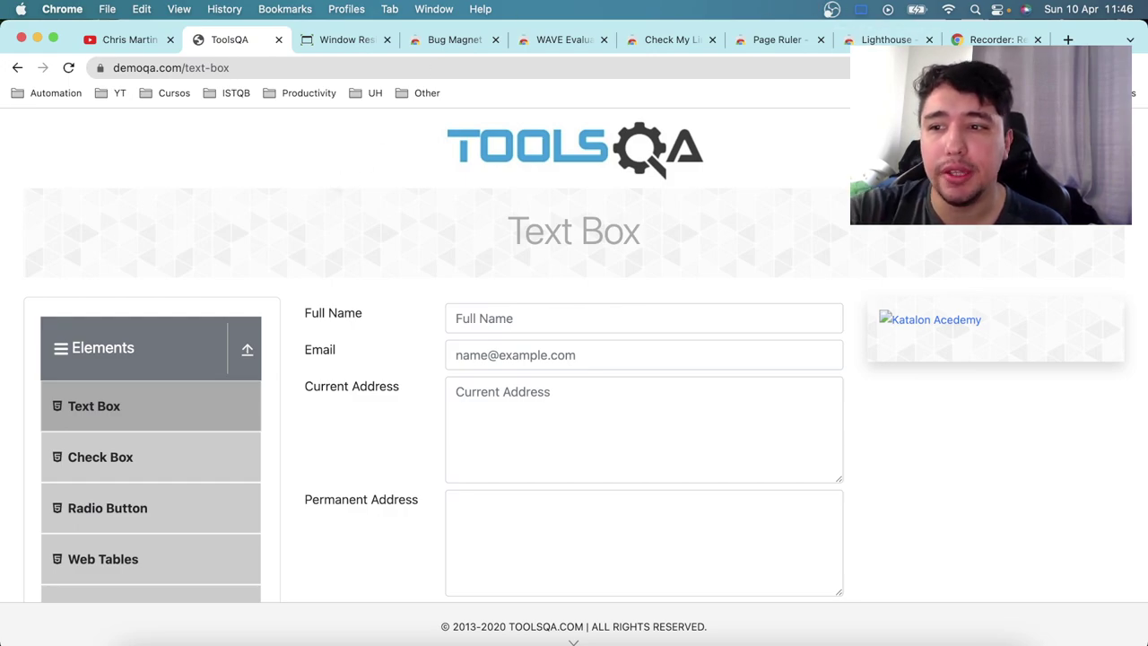
left_click(1054, 67)
scroll(978, 342, "down", 3)
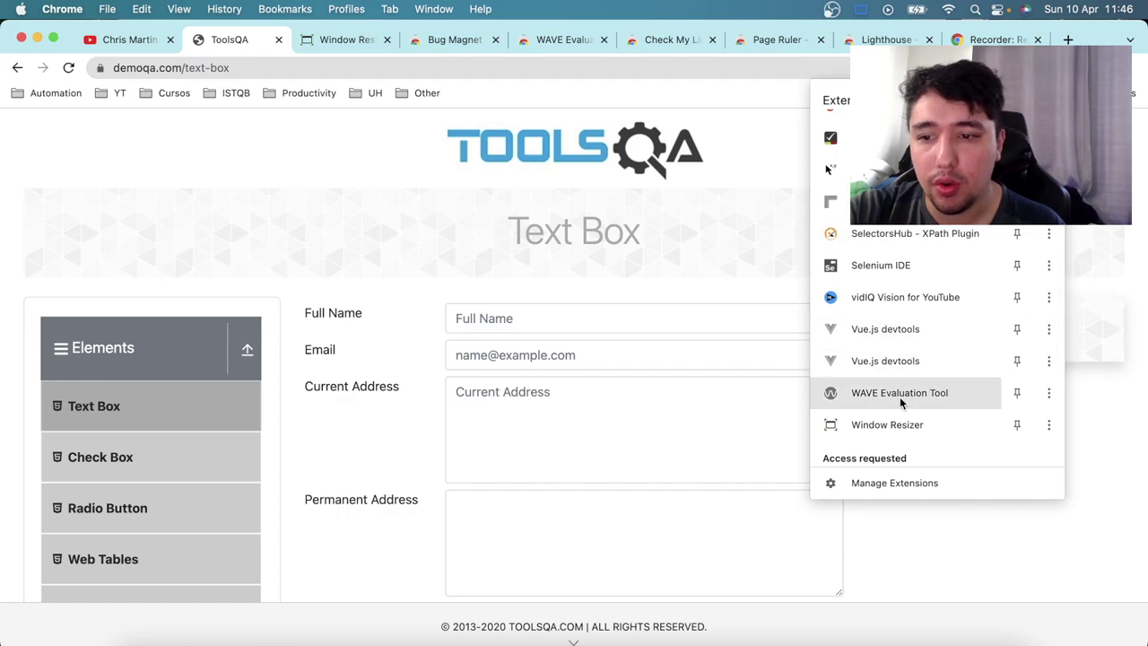
left_click(901, 401)
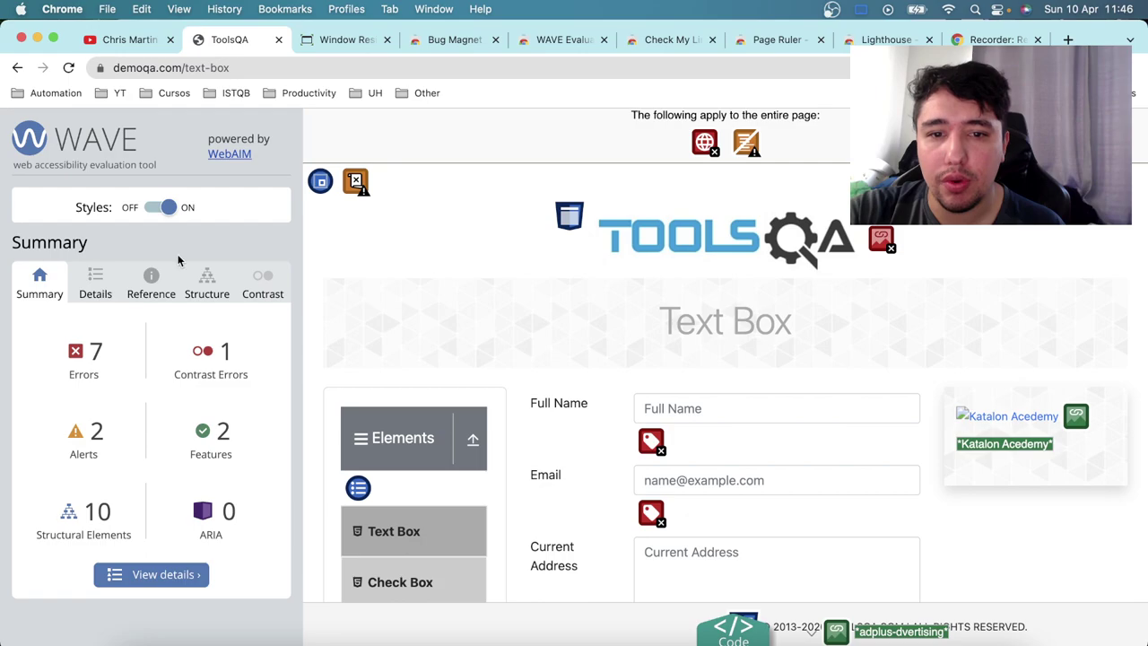
Review WAVE's Details list: 7 errors, including 4 missing form labels, and 1 very-low-contrast error.
scroll(174, 421, "down", 2)
scroll(174, 421, "up", 2)
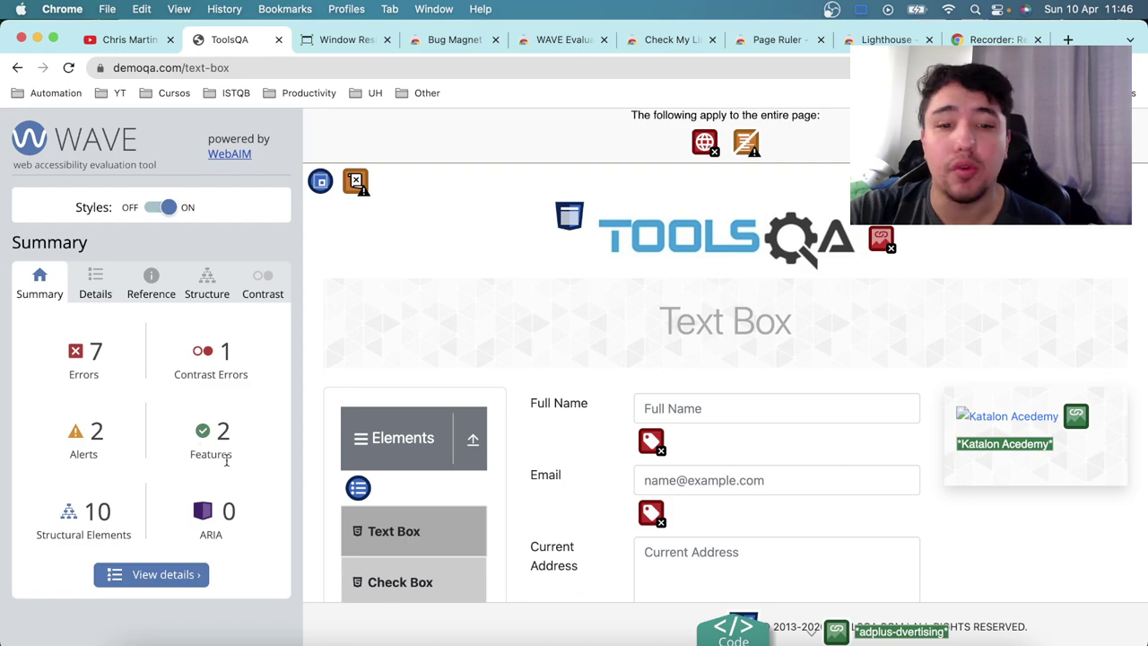
scroll(130, 529, "down", 3)
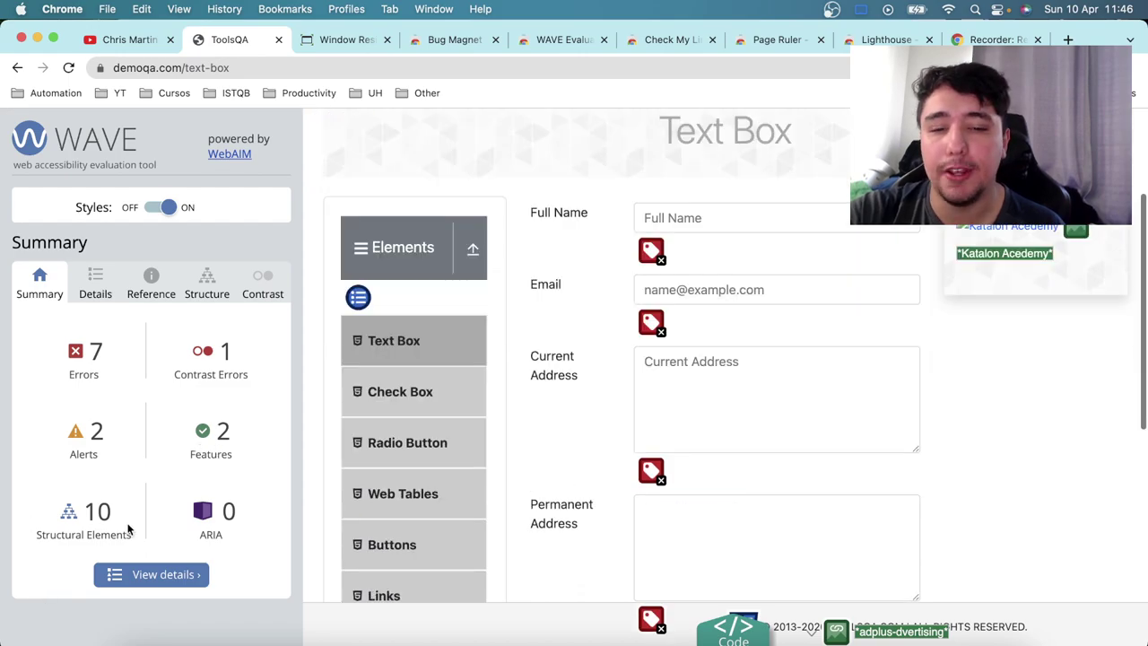
scroll(130, 529, "up", 3)
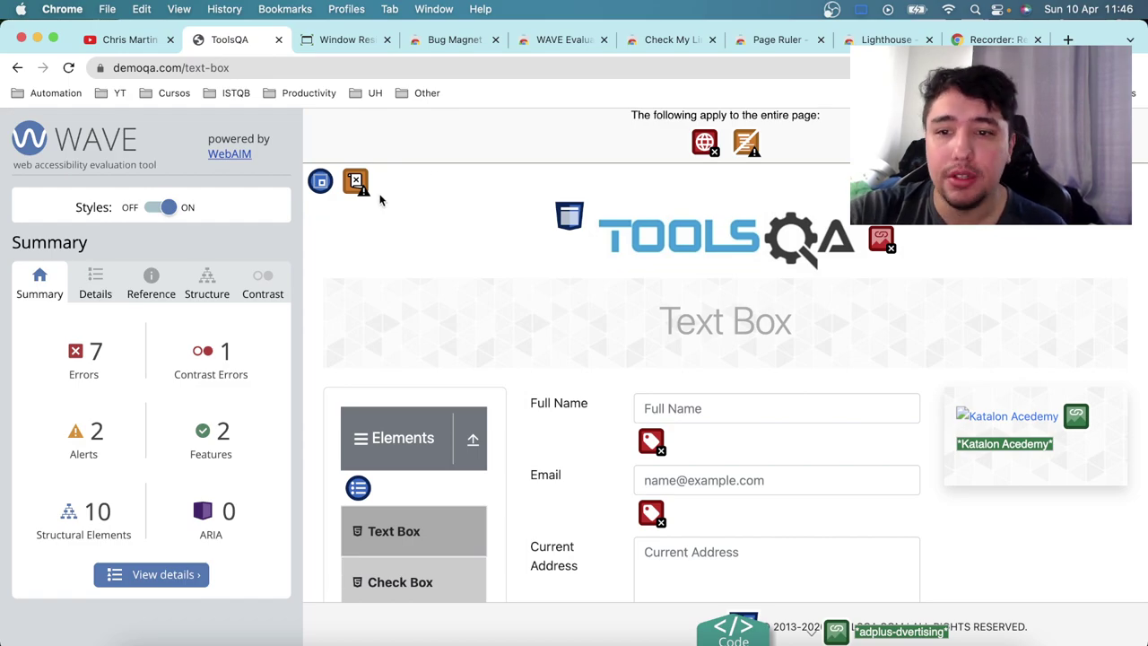
scroll(457, 319, "up", 2)
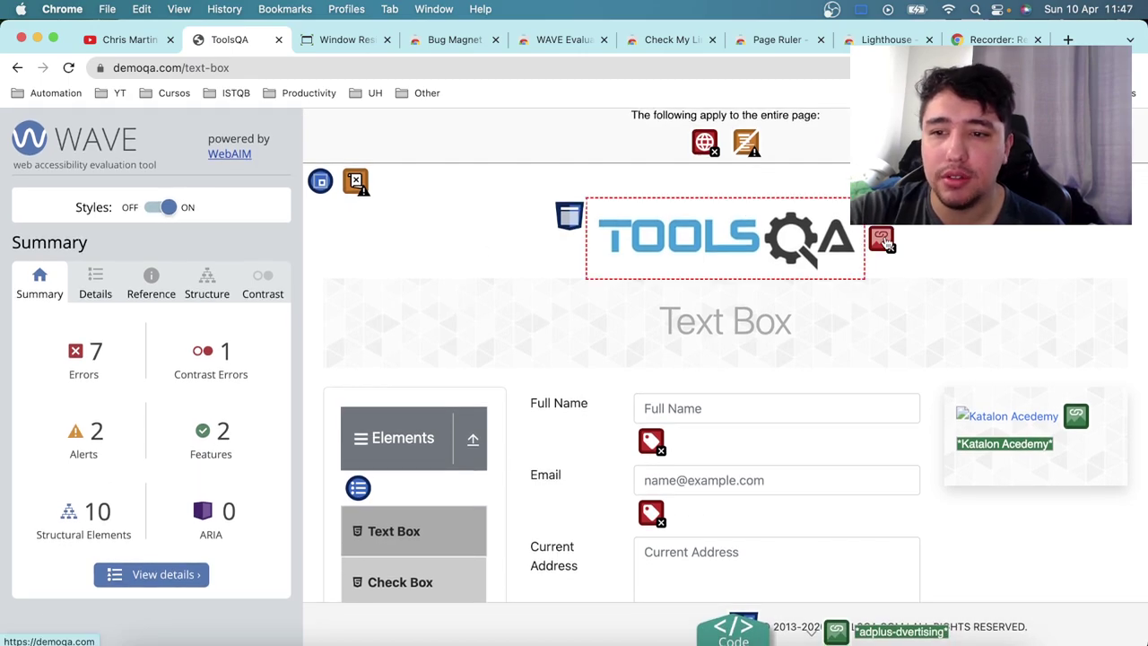
scroll(894, 331, "down", 6)
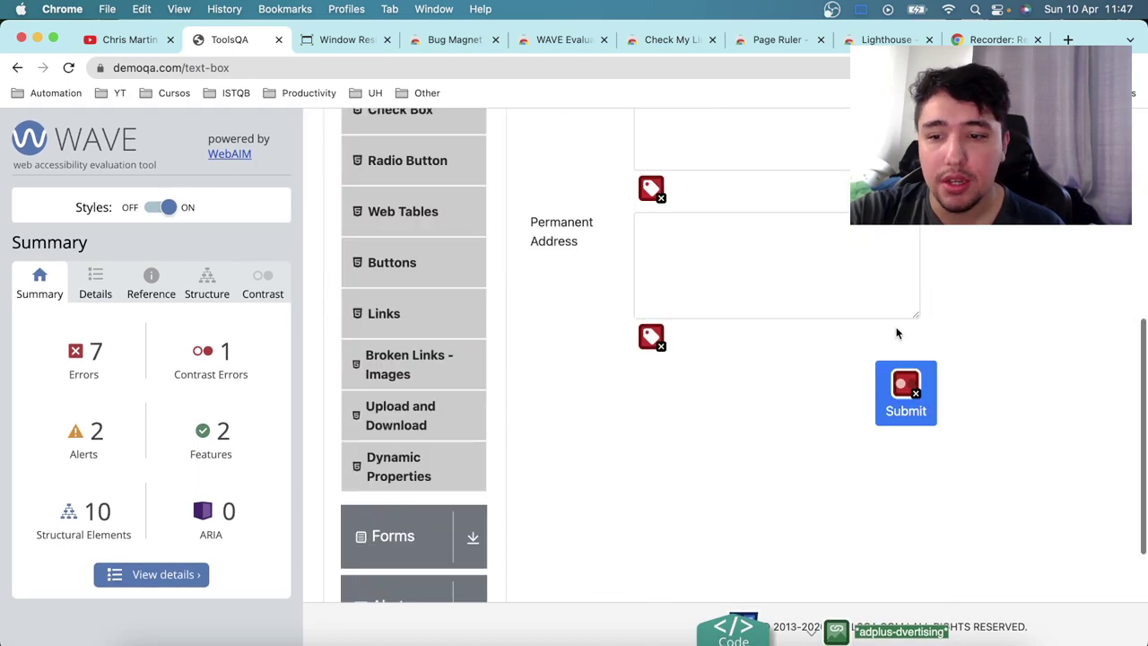
scroll(896, 334, "up", 7)
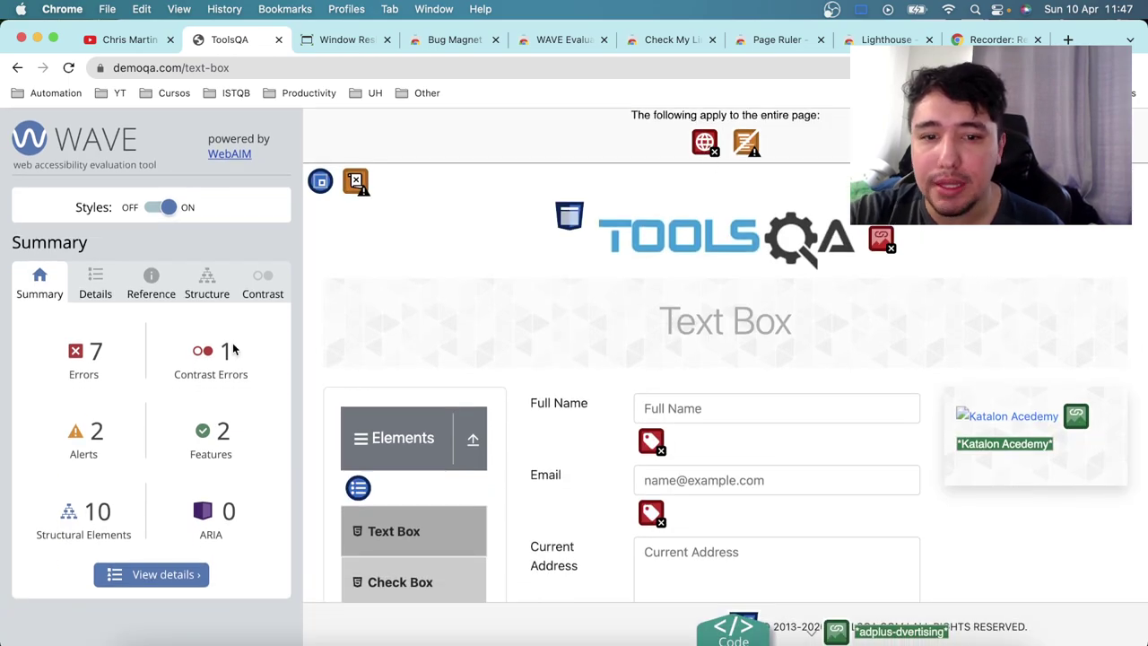
left_click(95, 285)
scroll(106, 479, "down", 2)
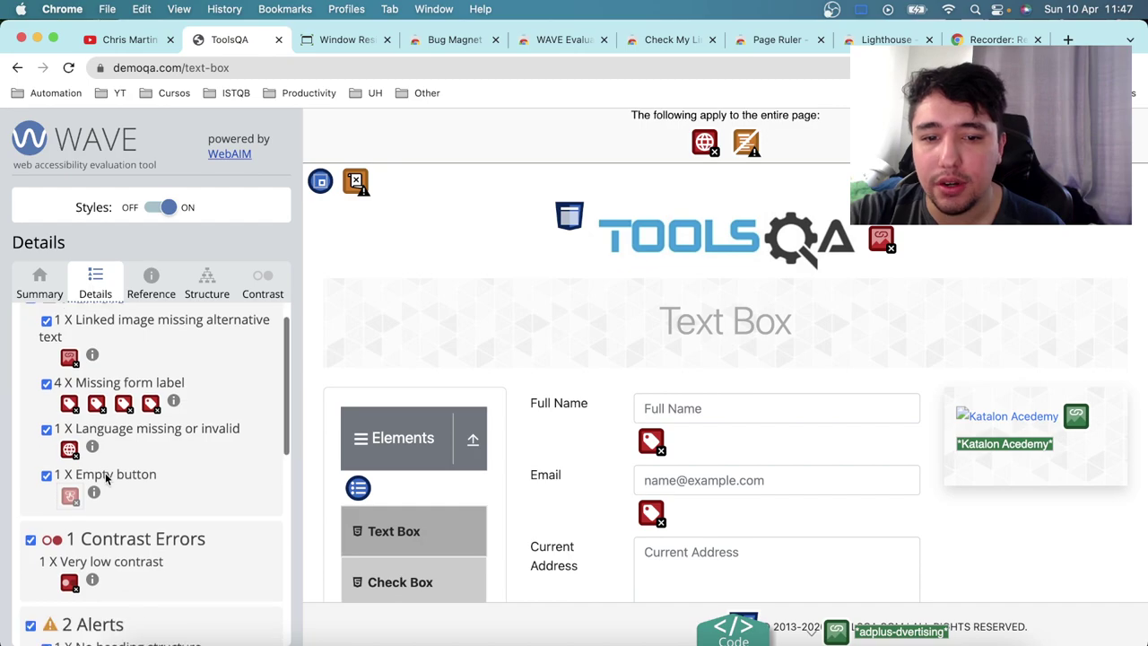
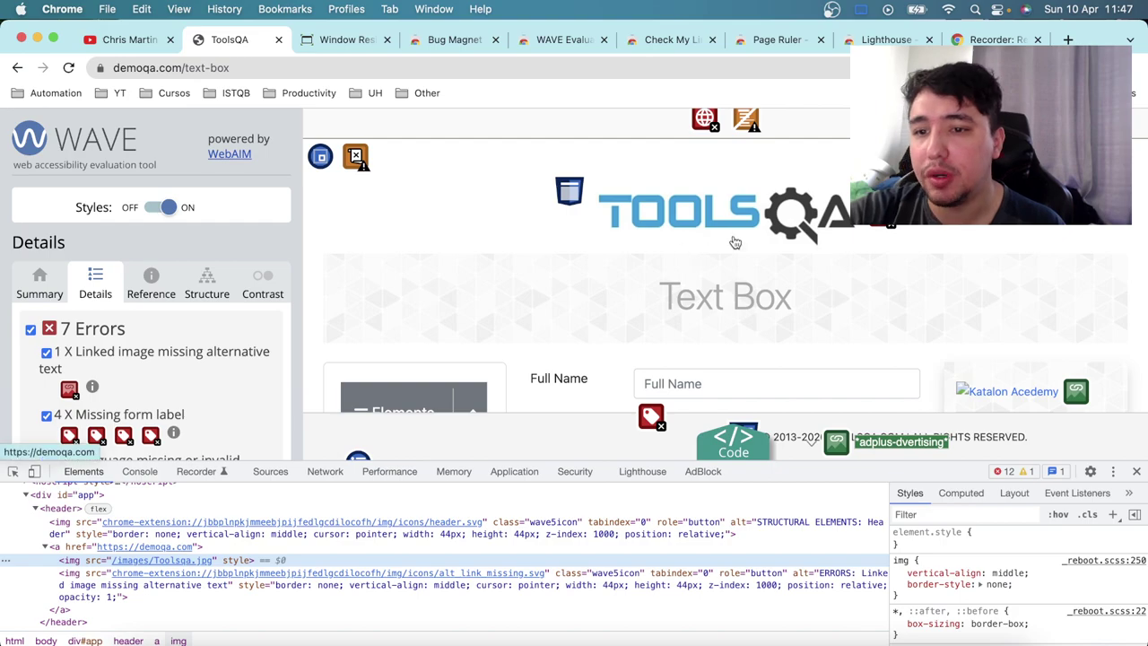
Close DevTools and jump to the low-contrast element from WAVE's Details list.
left_click(1136, 471)
scroll(190, 516, "down", 2)
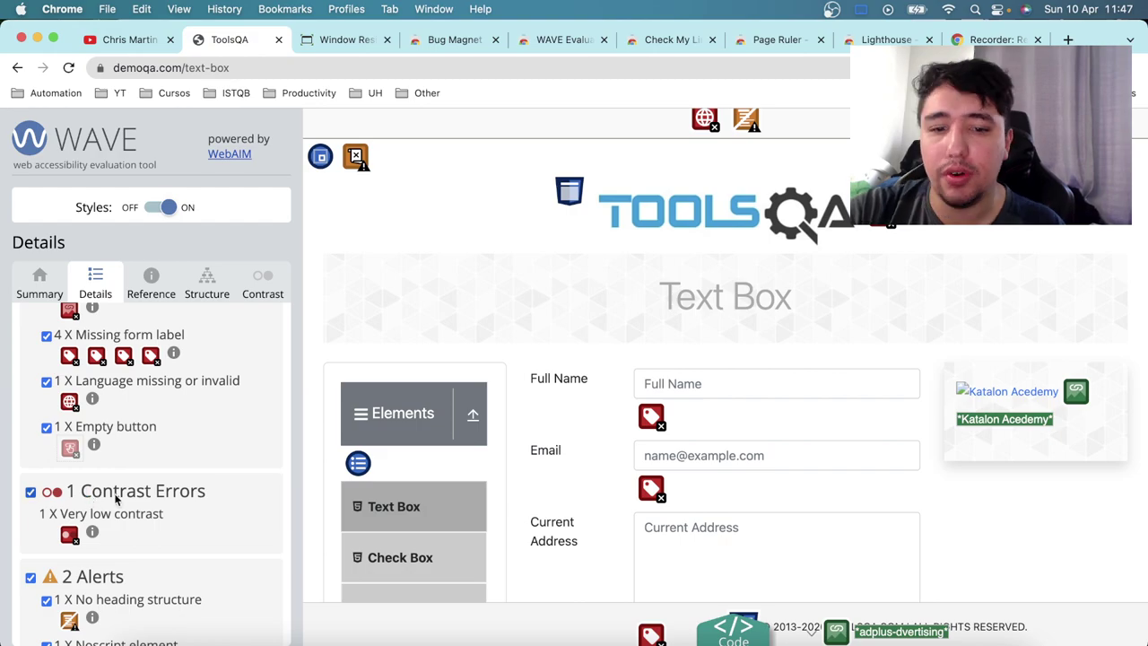
left_click(71, 533)
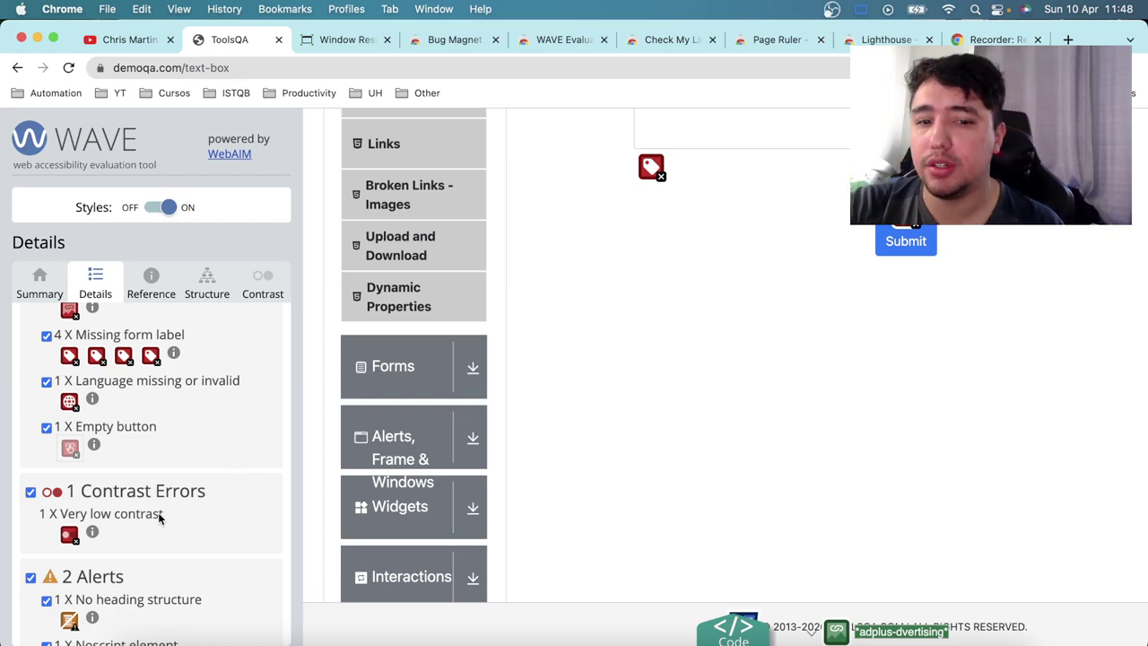
Scroll through WAVE's Errors, Alerts and Features, highlighting the Noscript alert text.
scroll(138, 506, "down", 5)
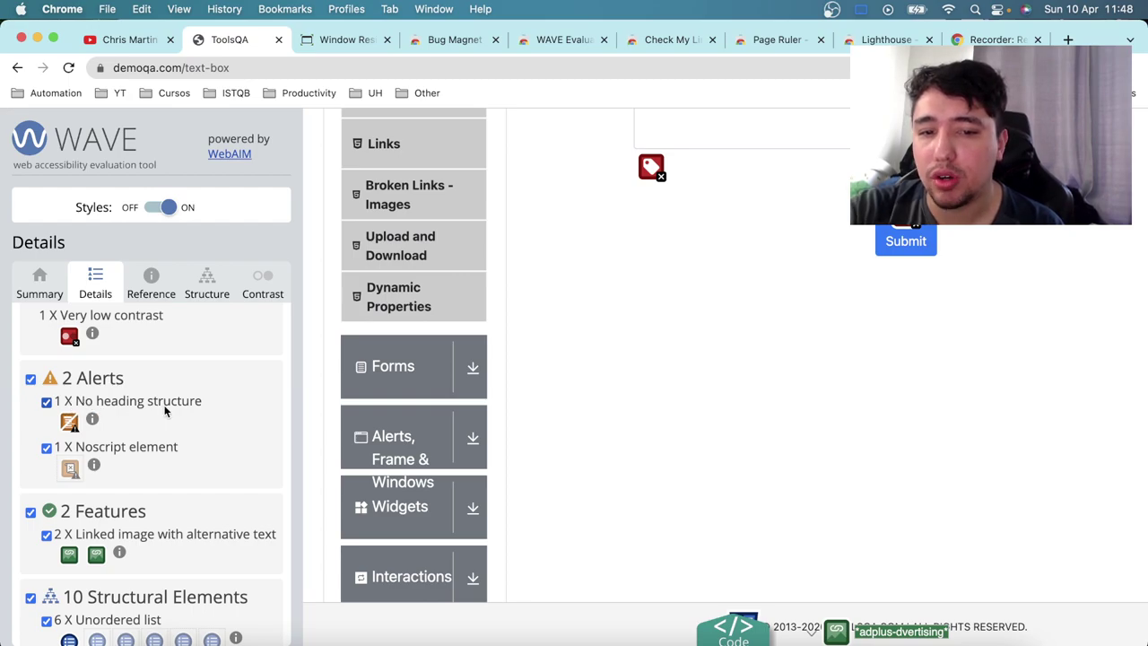
left_click_drag(180, 448, 80, 448)
scroll(80, 448, "down", 5)
scroll(80, 448, "up", 10)
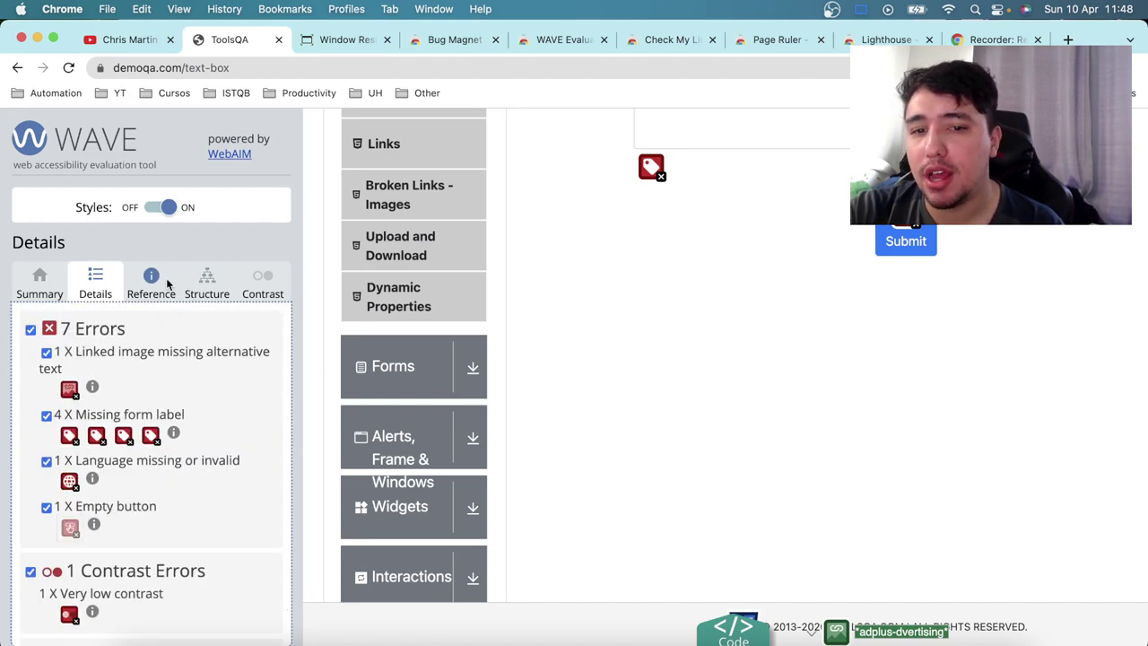
scroll(445, 324, "up", 10)
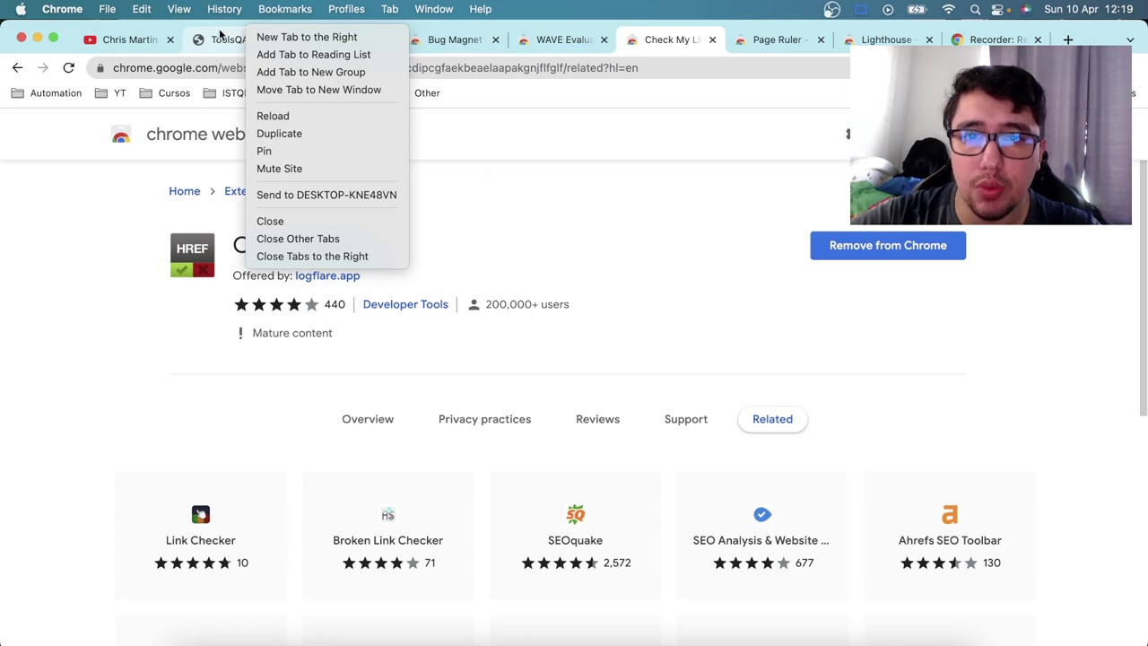
Switch to the demoqa Broken Links page and look over its Valid Link.
left_click(220, 34)
left_click(220, 34)
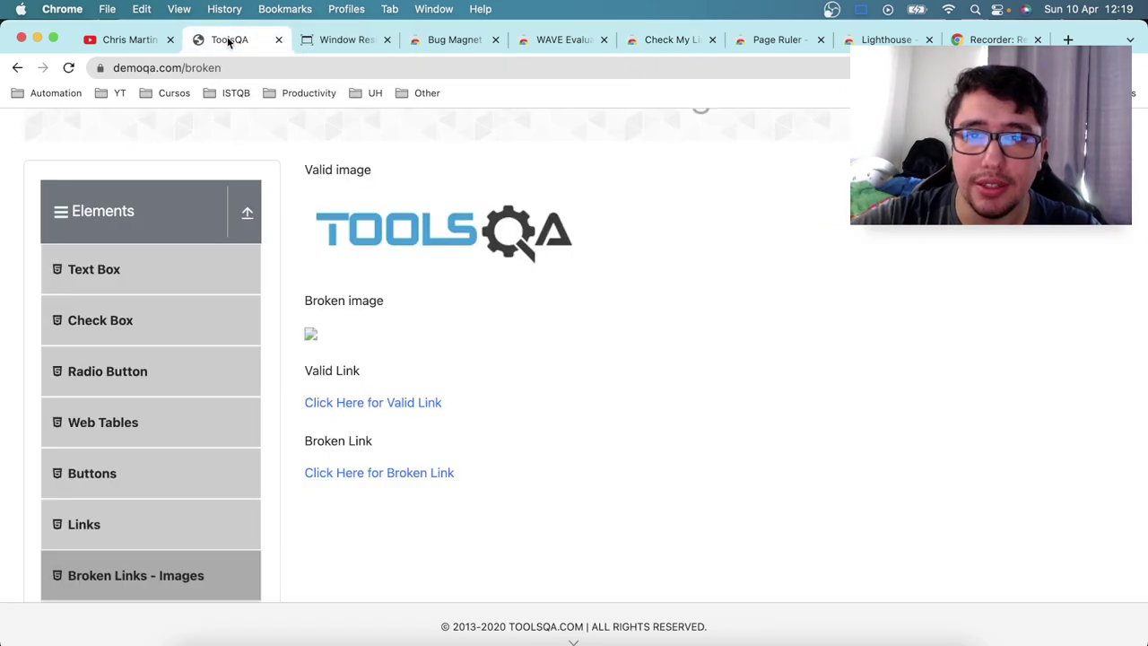
scroll(197, 375, "down", 2)
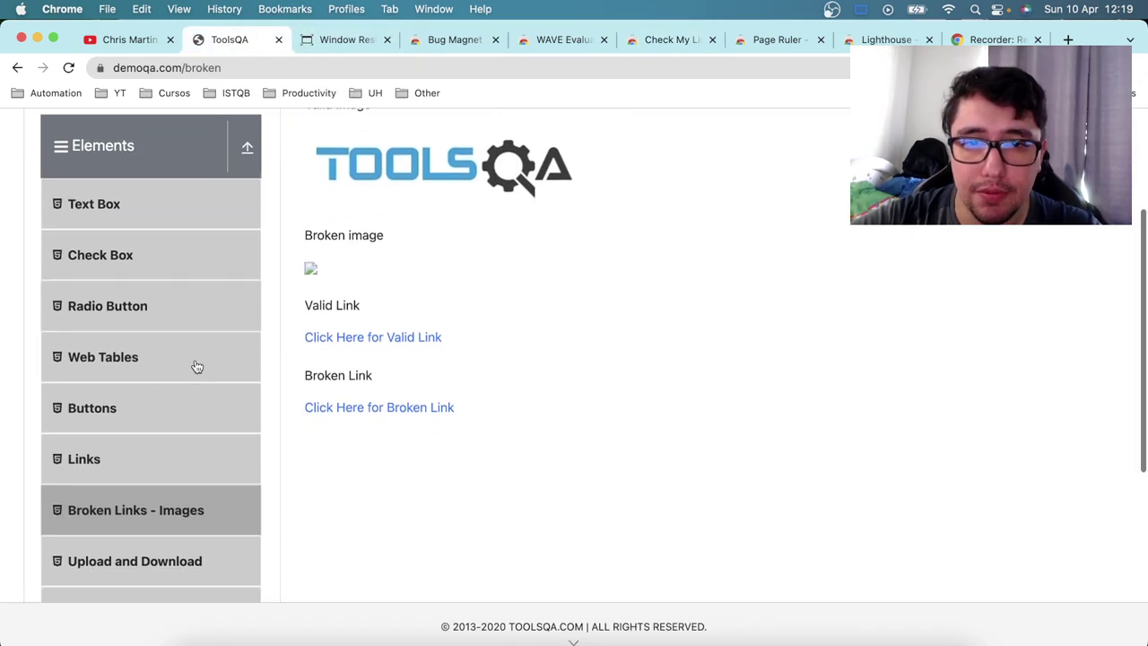
left_click(144, 163)
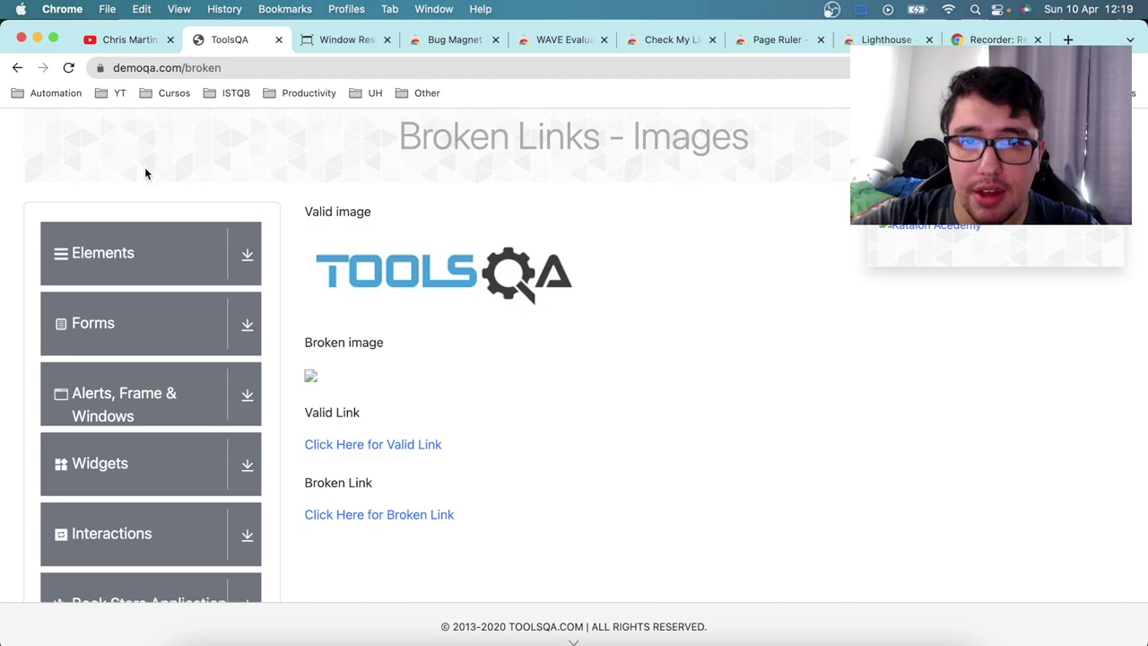
left_click(156, 239)
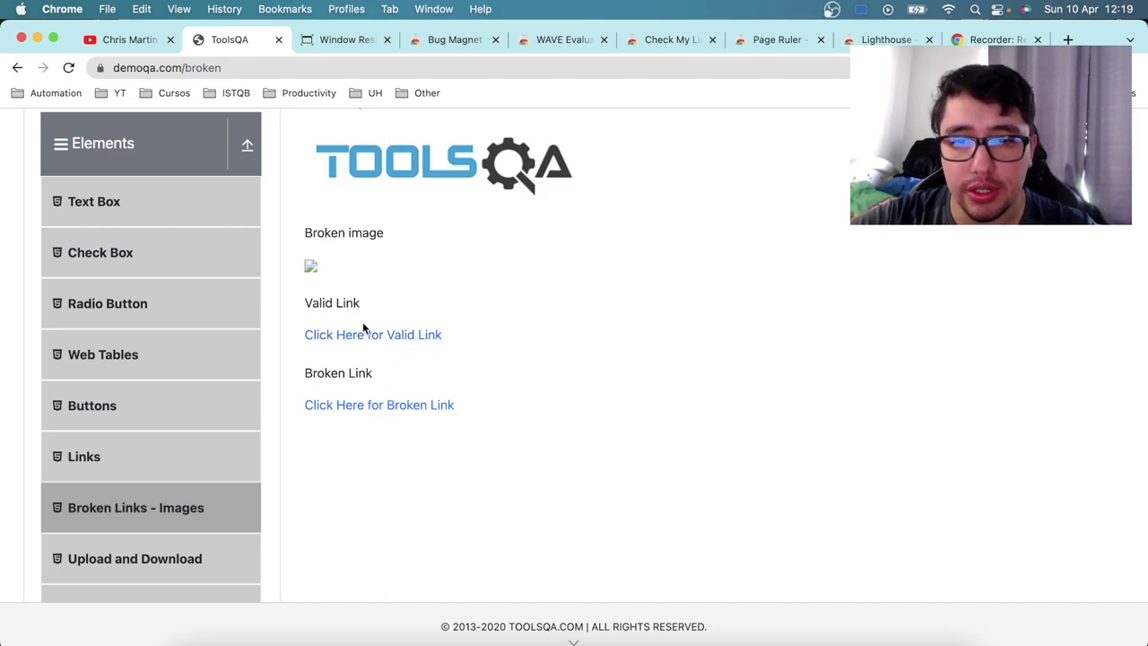
left_click_drag(362, 308, 312, 303)
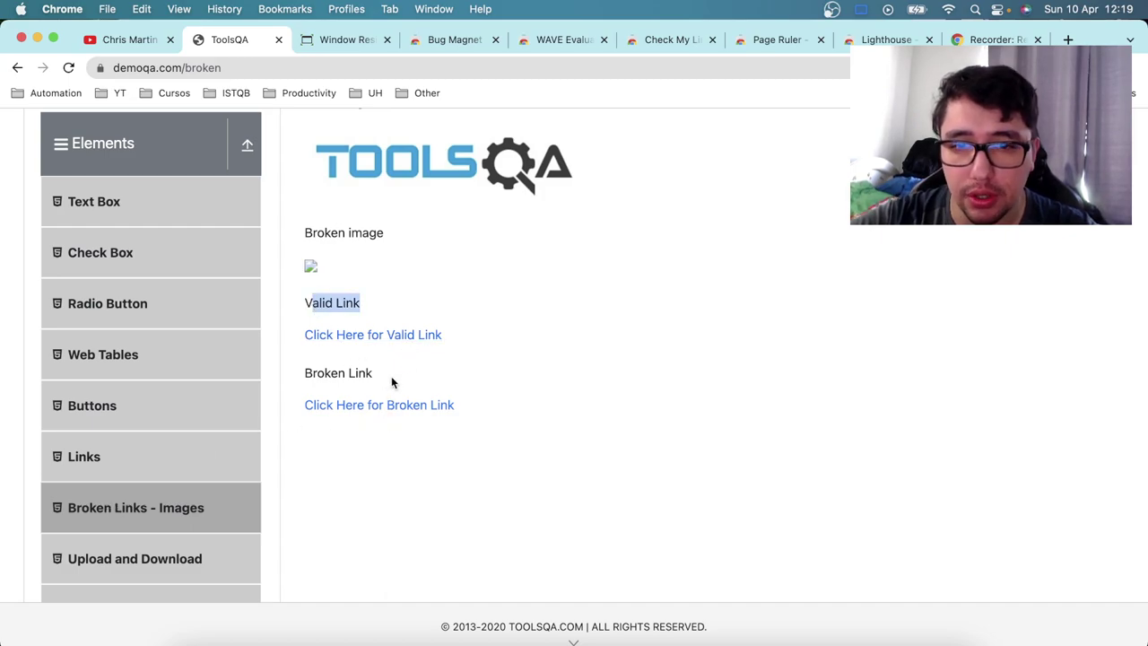
Inspect the broken link, watch Network while following it, and confirm the 500 status code.
right_click(376, 413)
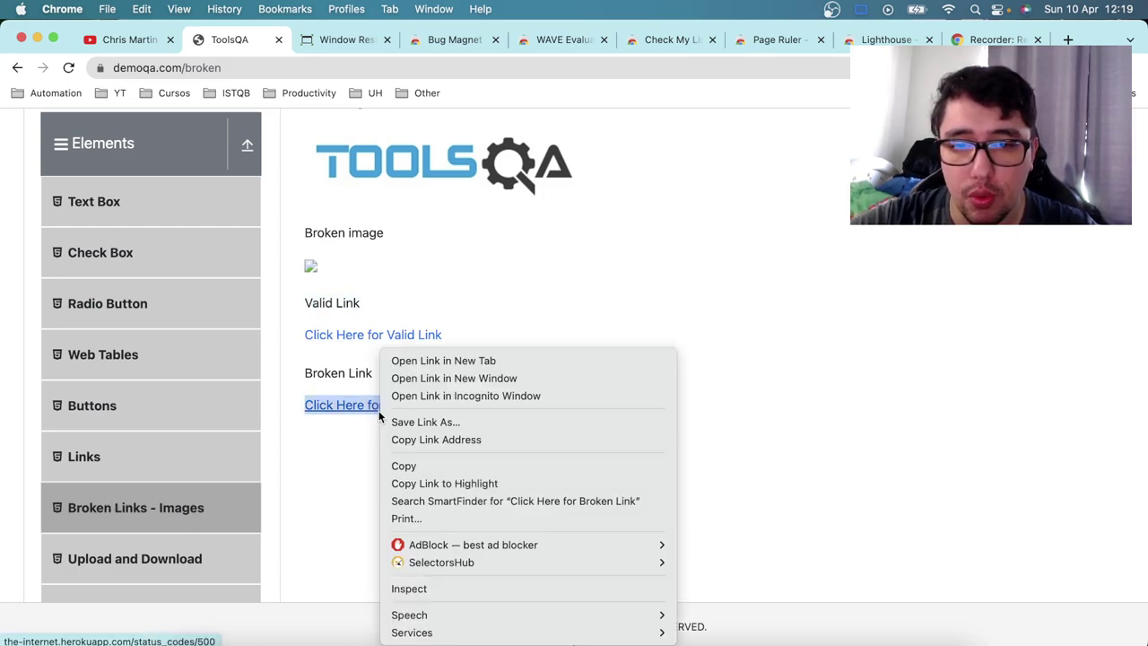
left_click(457, 589)
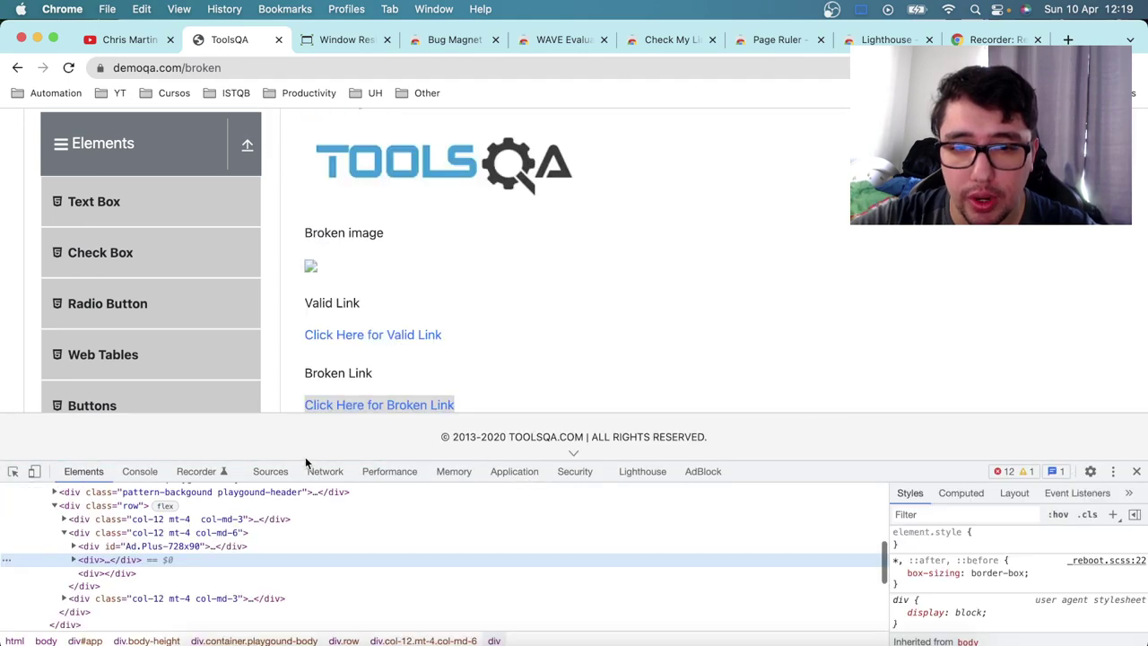
left_click(323, 472)
scroll(435, 323, "down", 2)
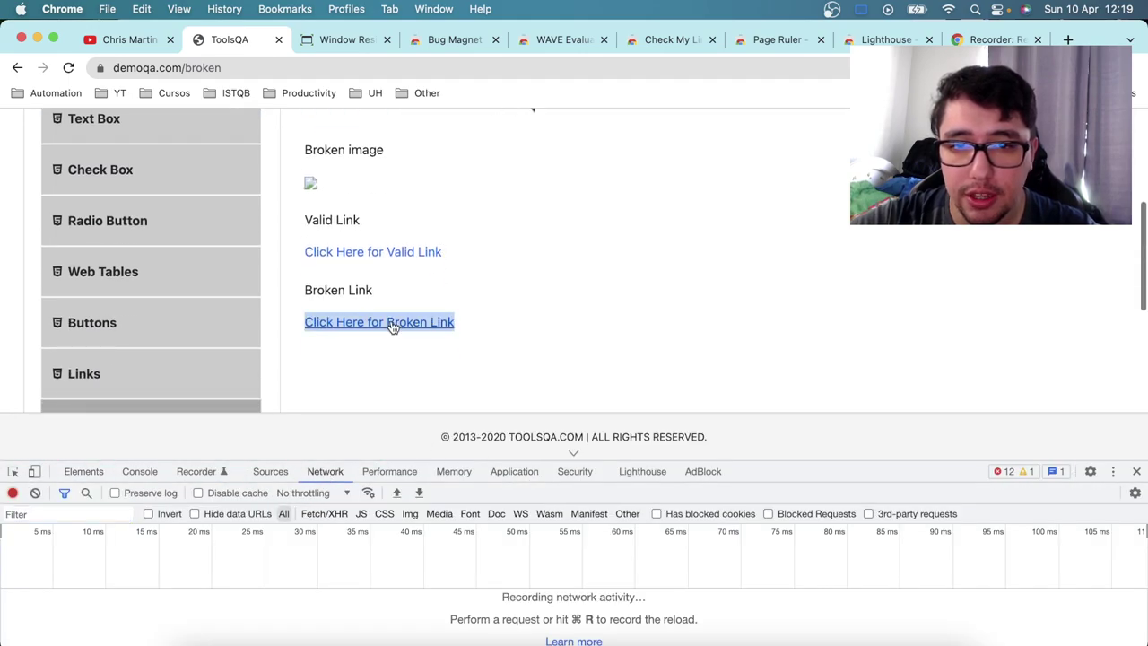
left_click(392, 324)
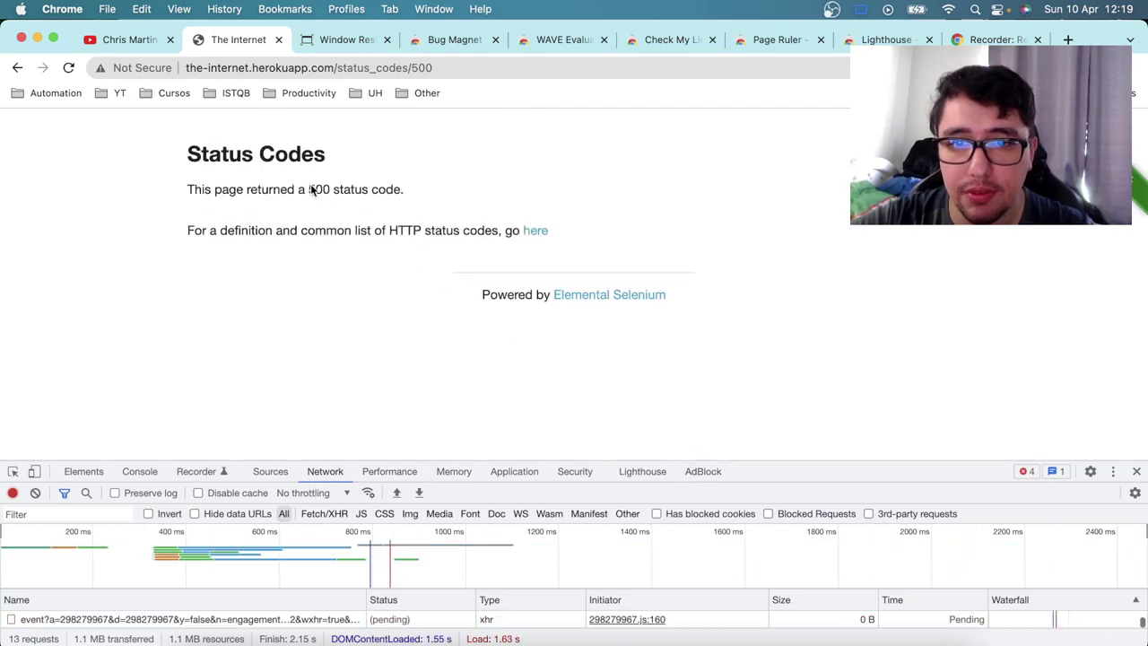
left_click_drag(311, 190, 403, 189)
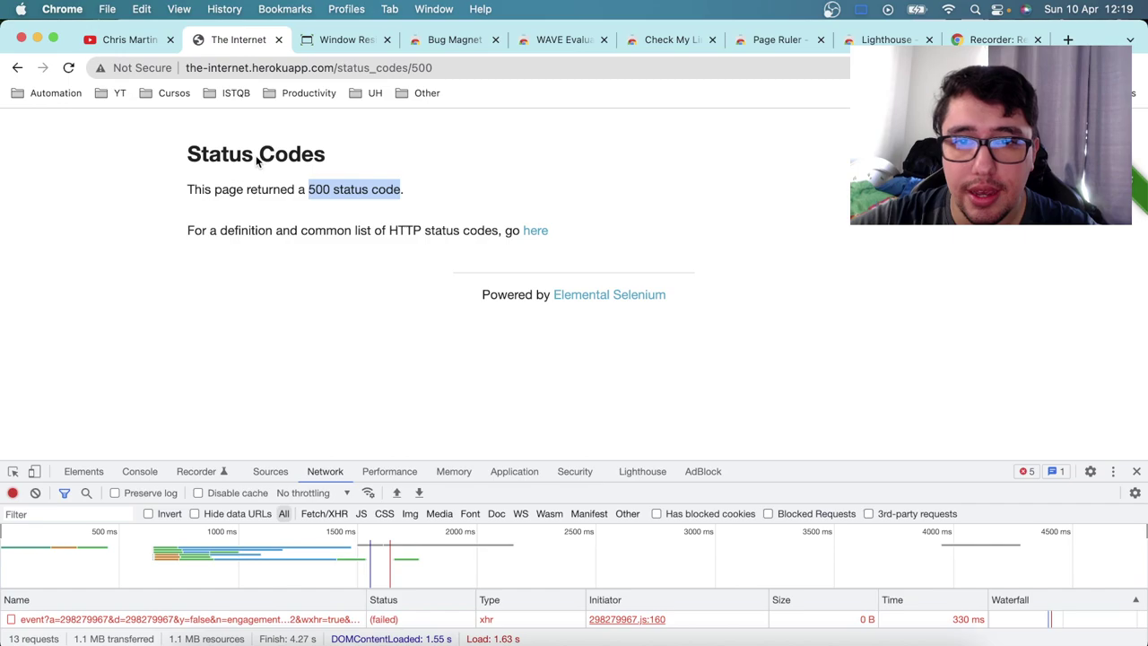
Go back to the Broken Links page and close DevTools.
left_click(14, 67)
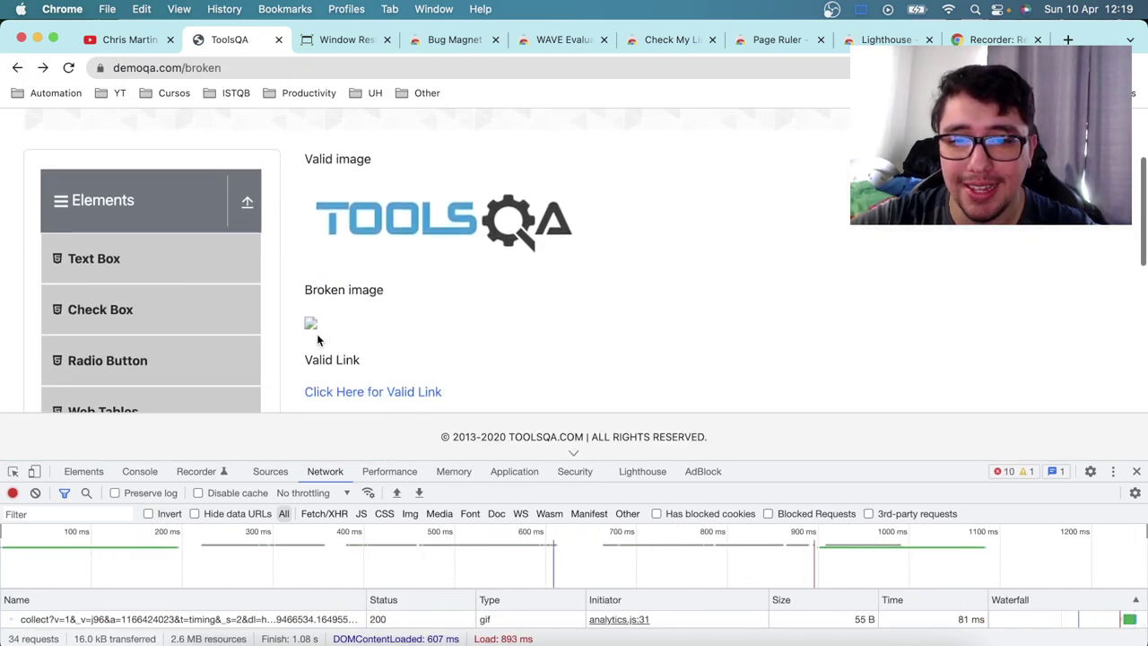
scroll(317, 339, "down", 2)
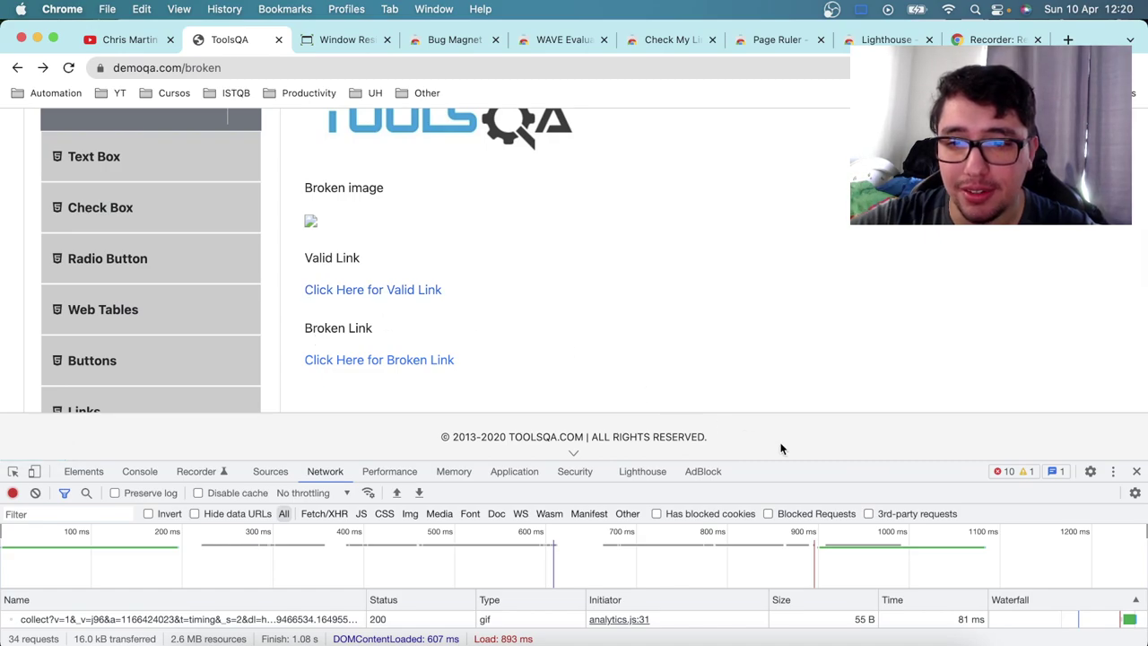
mouse_move(792, 459)
left_mouse_down()
mouse_move(813, 347)
mouse_move(802, 444)
left_mouse_up()
left_click(1136, 454)
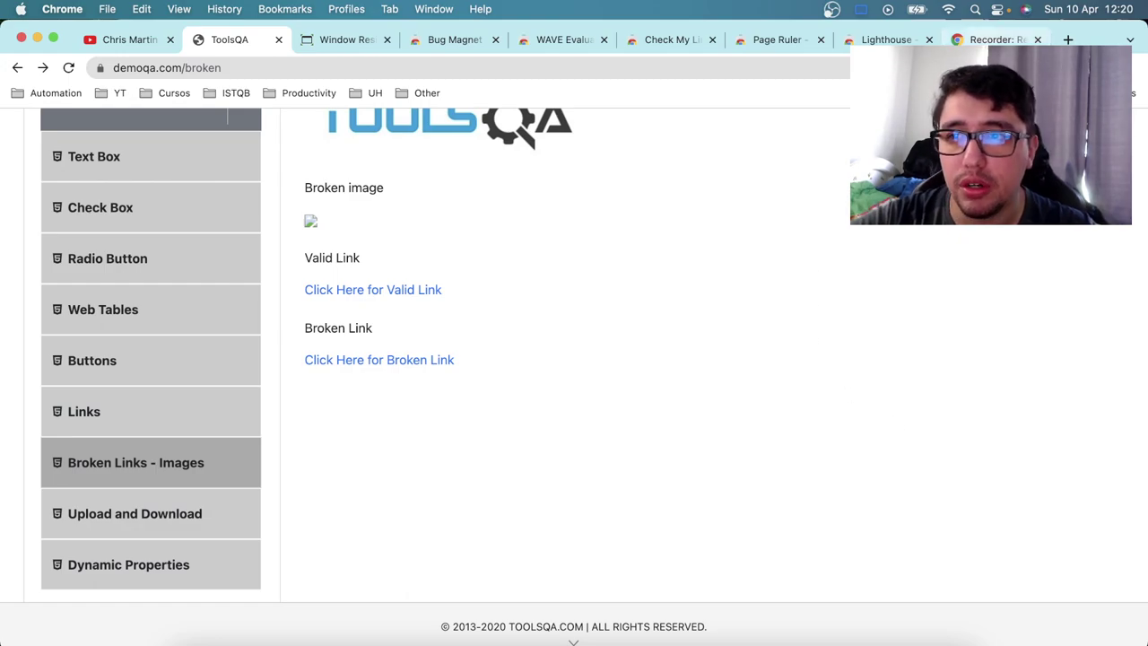
Run Check My Links from the Extensions menu on the Broken Links page.
left_click(1081, 67)
scroll(933, 297, "down", 2)
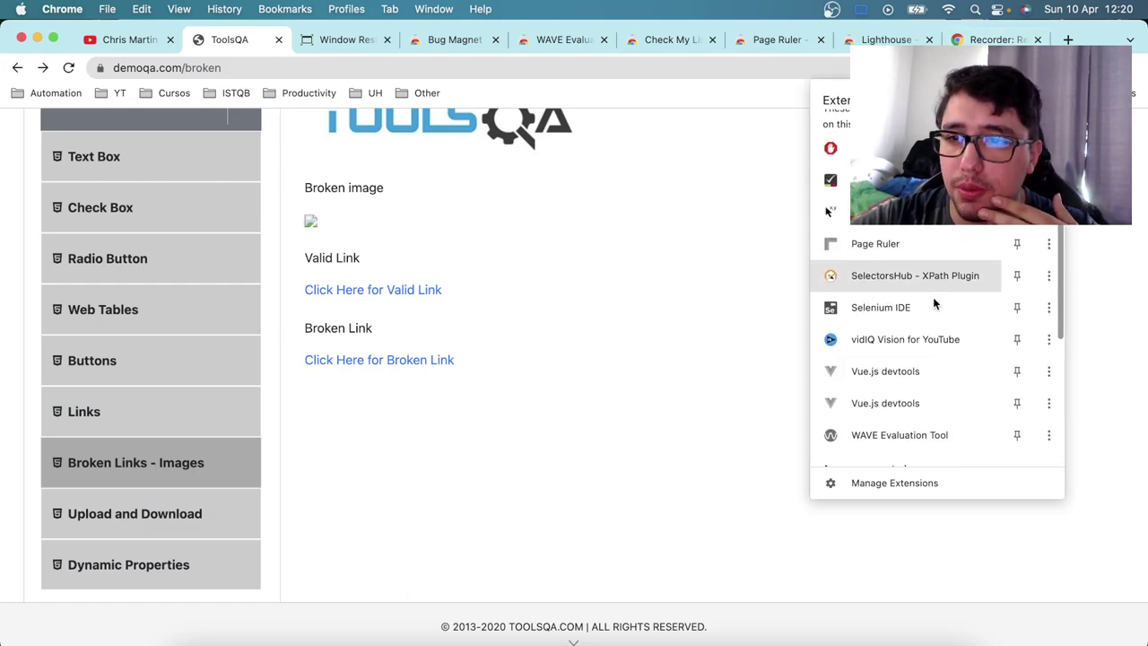
left_click(830, 181)
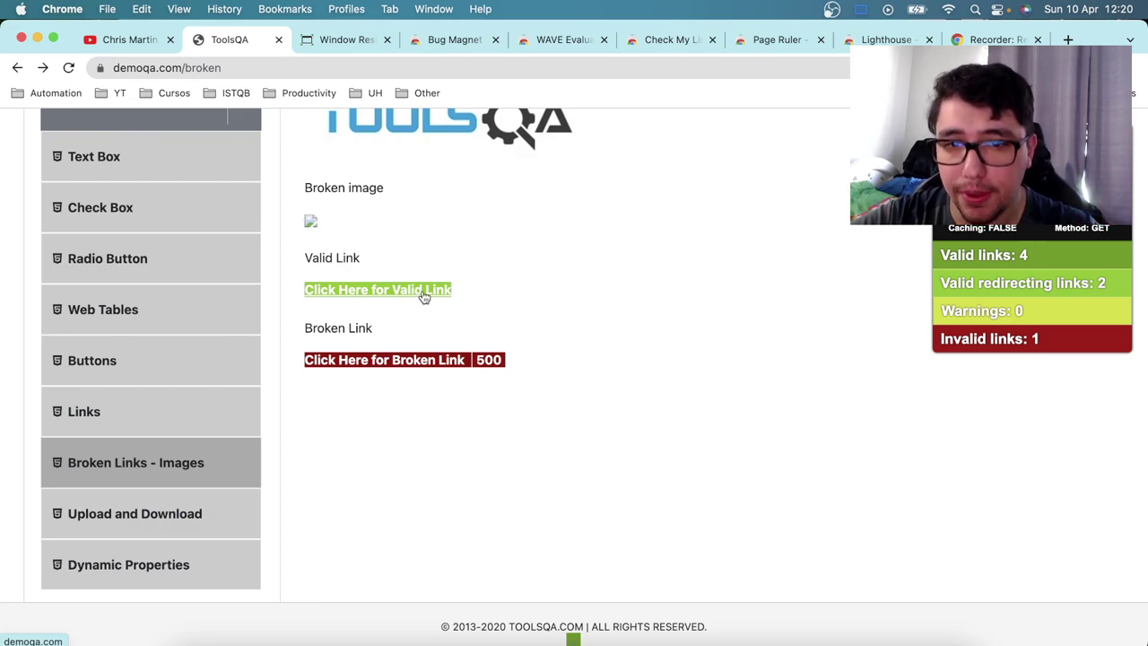
left_click(545, 384)
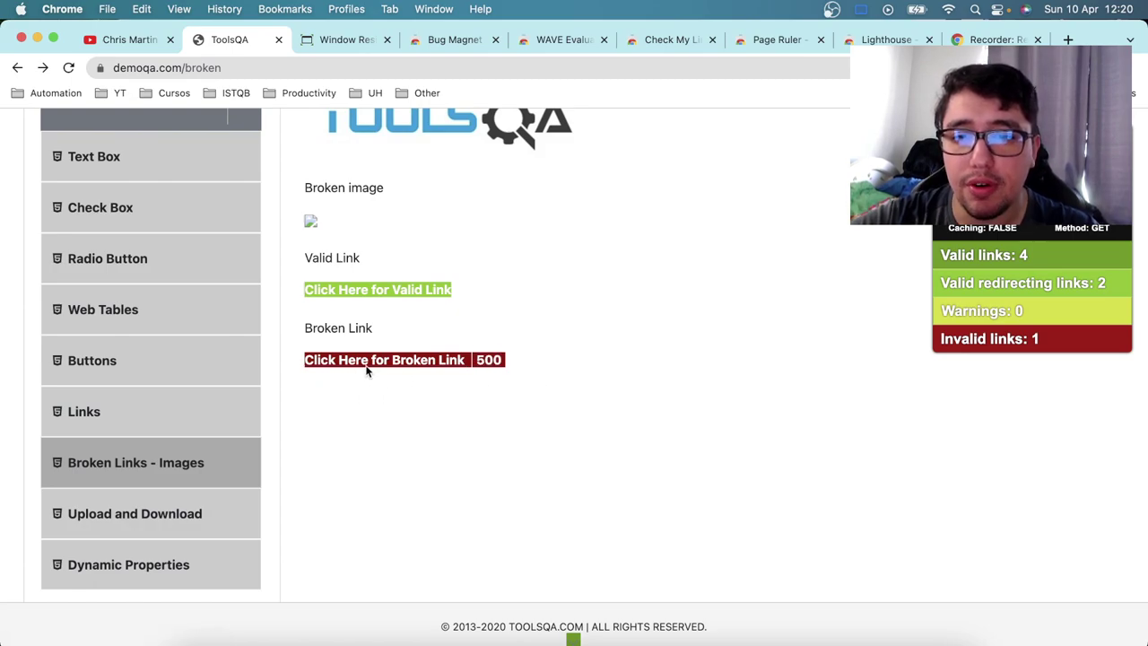
left_click_drag(366, 371, 425, 420)
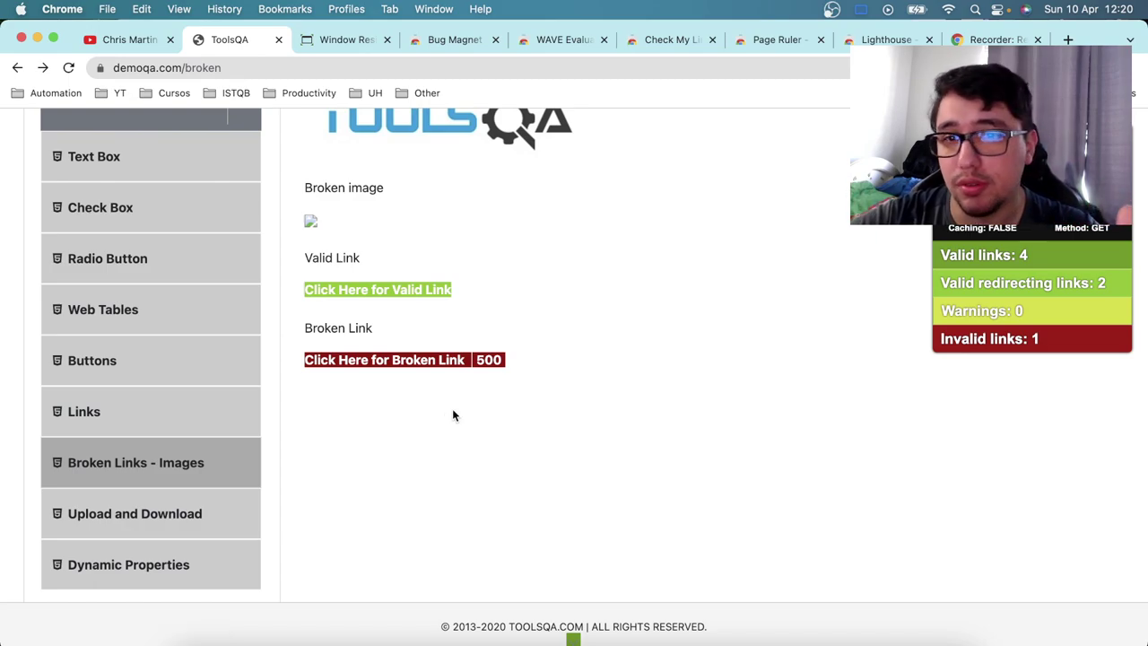
scroll(452, 414, "down", 1)
scroll(452, 414, "up", 5)
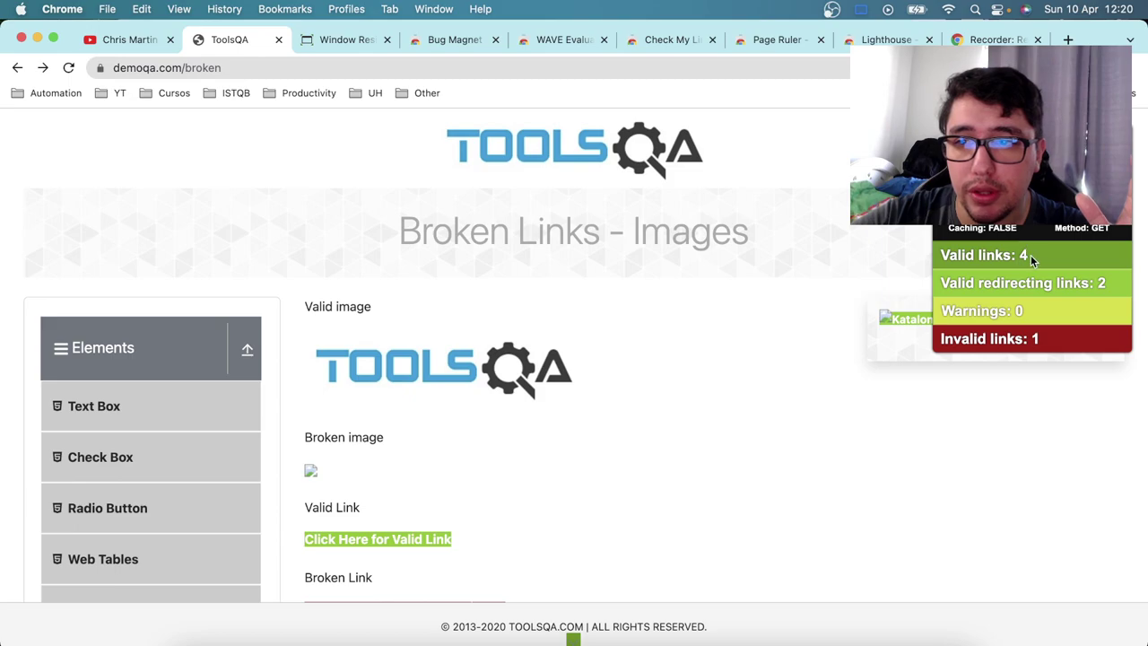
Review the overlay's counts of valid, invalid and warning links.
left_click_drag(1030, 254, 937, 255)
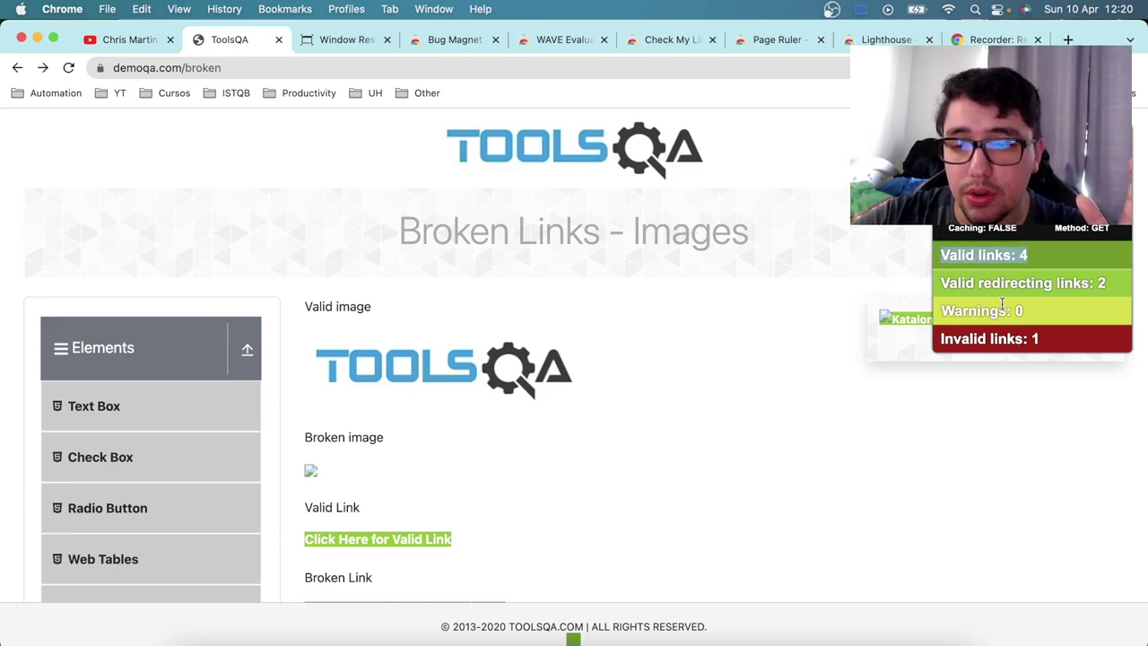
left_click_drag(1037, 338, 939, 339)
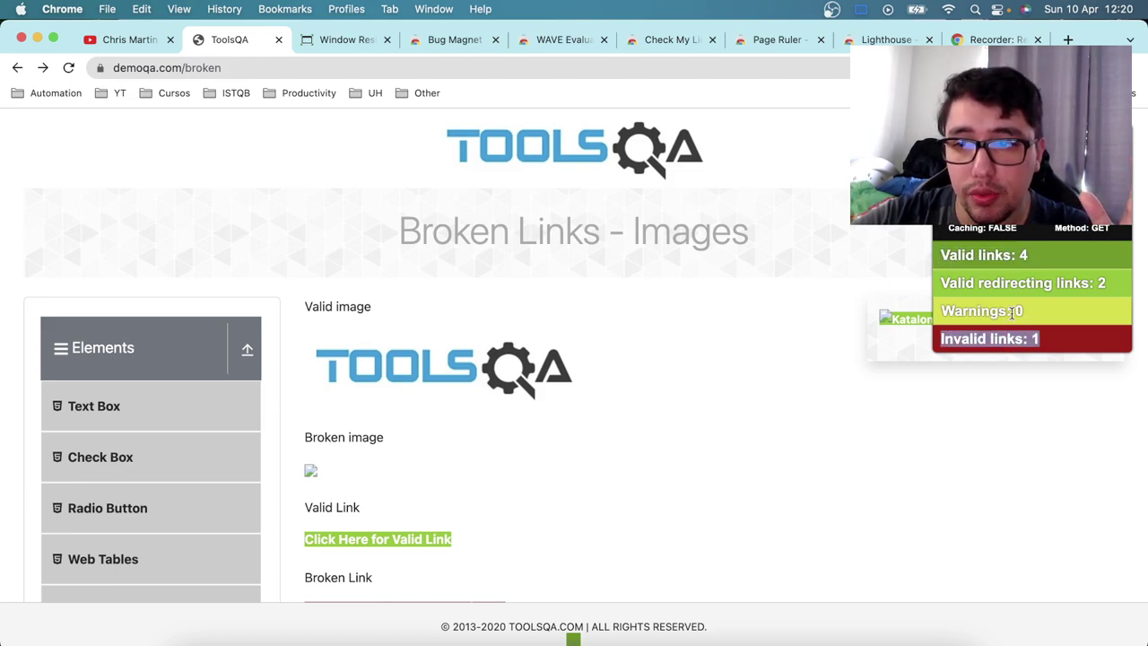
left_click(1012, 312)
left_click_drag(1023, 311, 1002, 311)
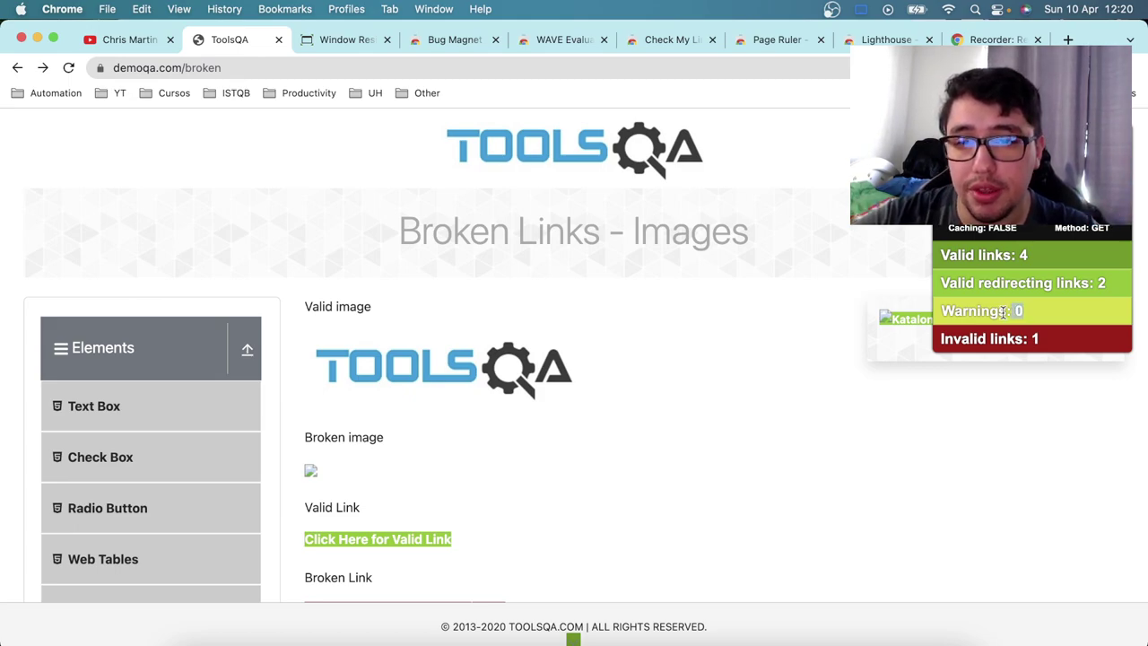
scroll(851, 427, "down", 4)
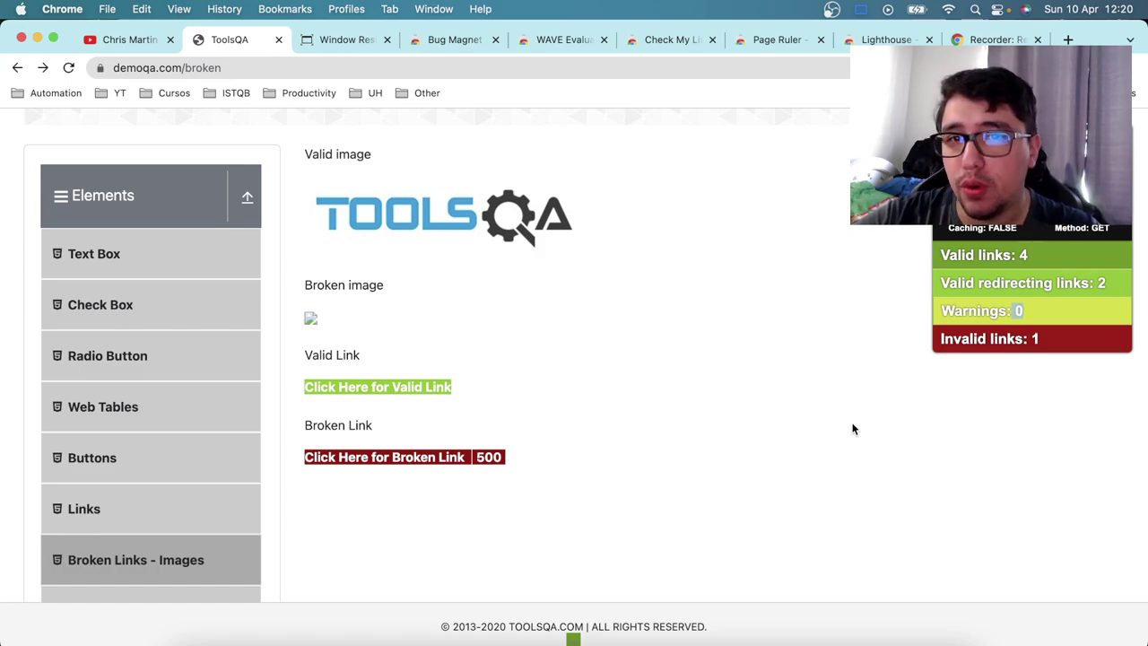
scroll(853, 428, "down", 1)
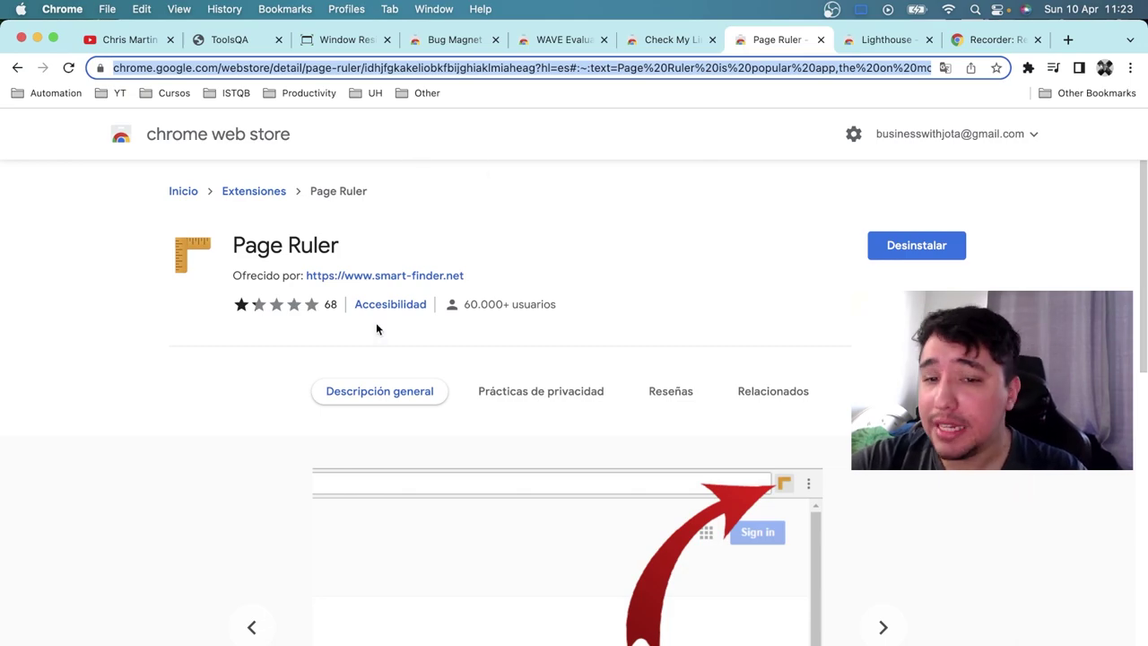
scroll(376, 329, "down", 5)
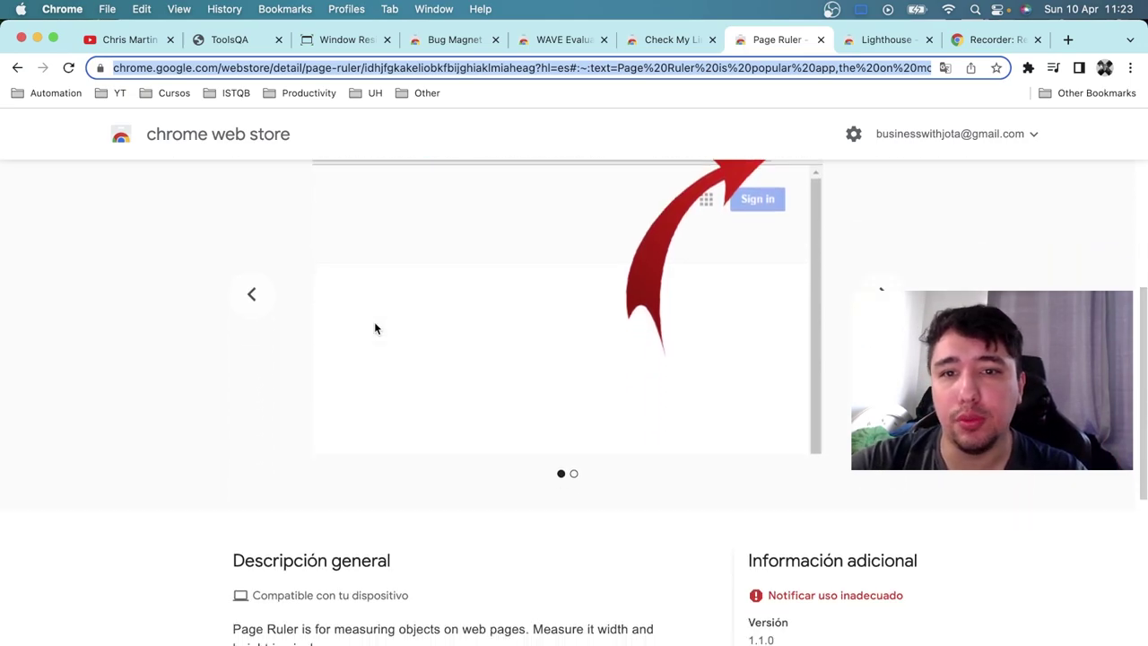
scroll(375, 328, "down", 3)
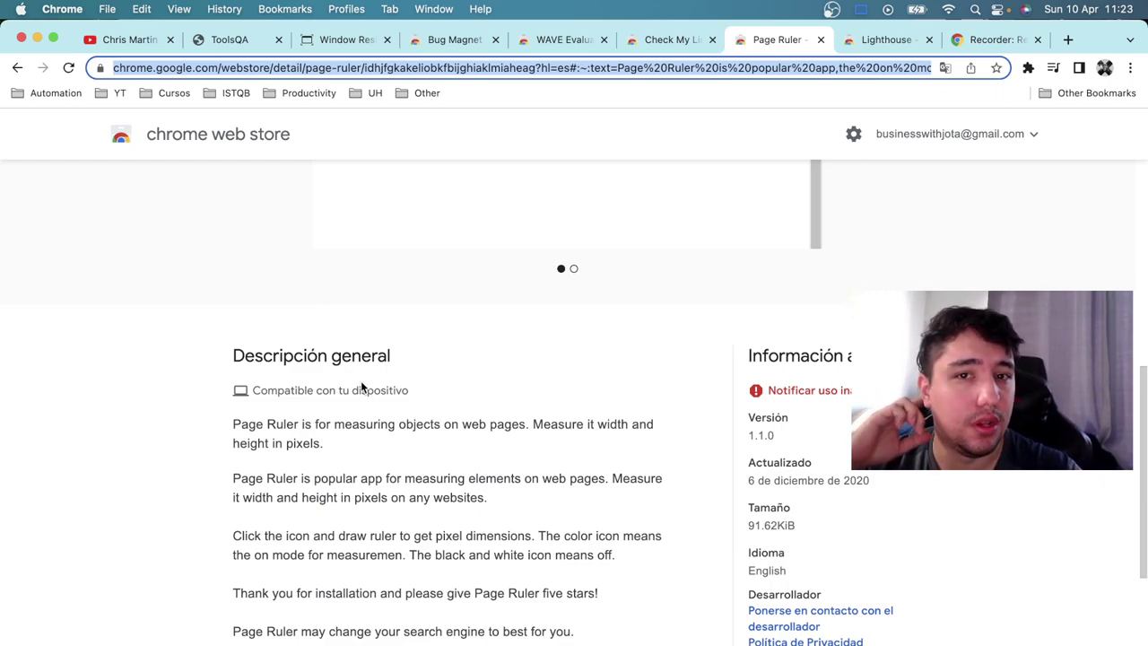
scroll(361, 380, "up", 6)
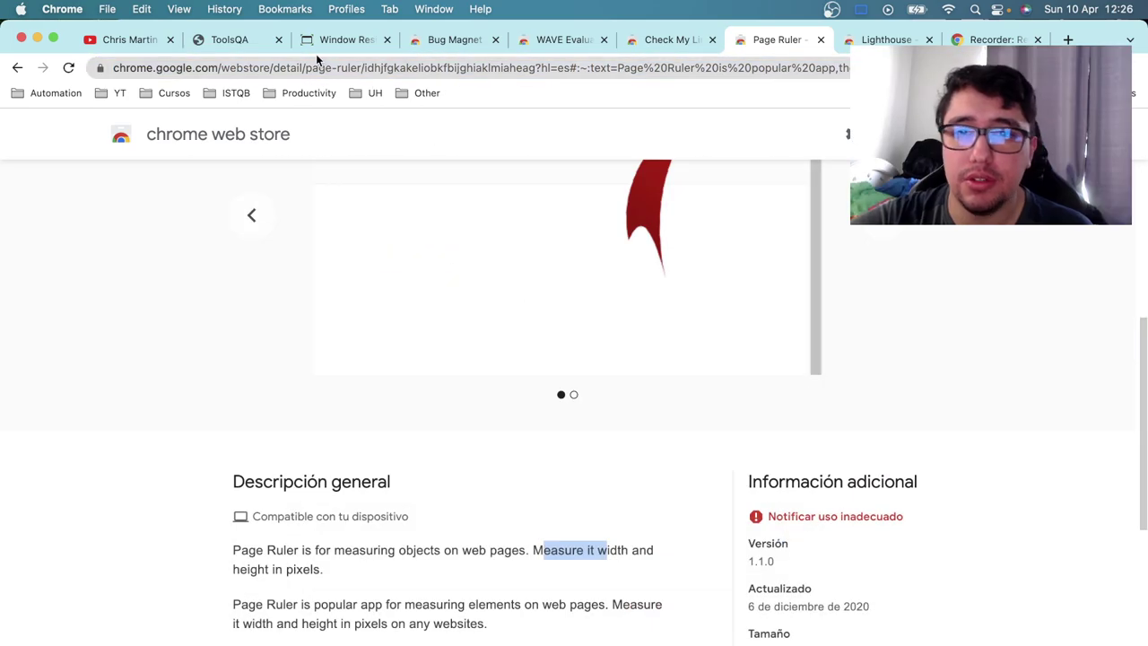
On the ToolsQA text box page, launch Page Ruler and measure the Full Name label.
left_click(259, 42)
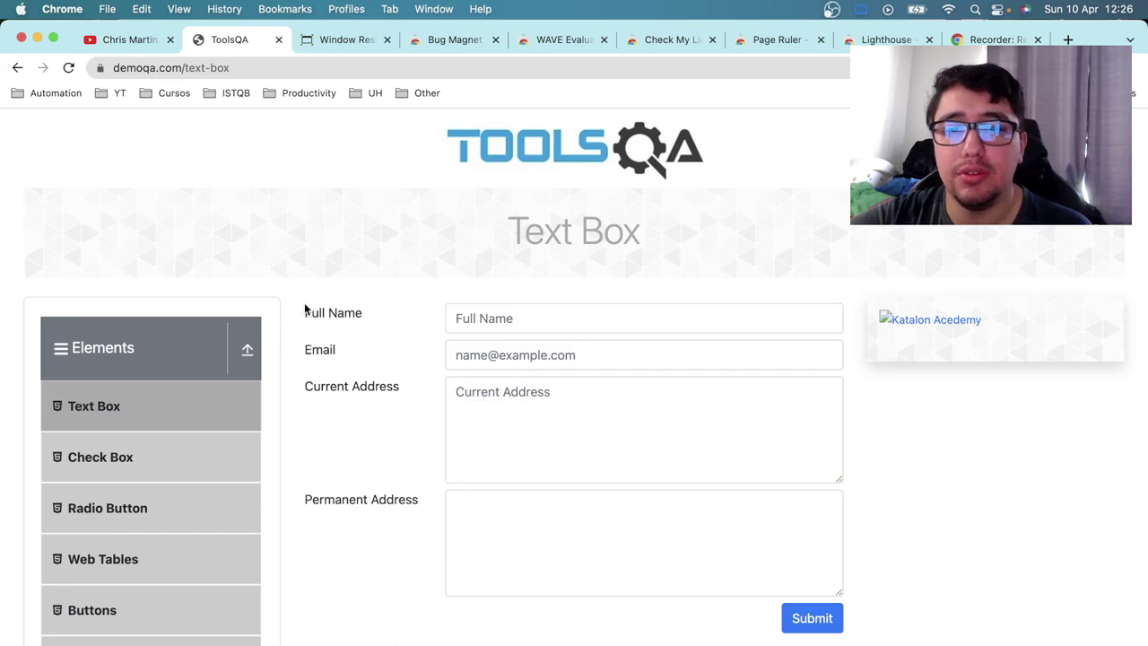
left_click_drag(352, 322, 364, 324)
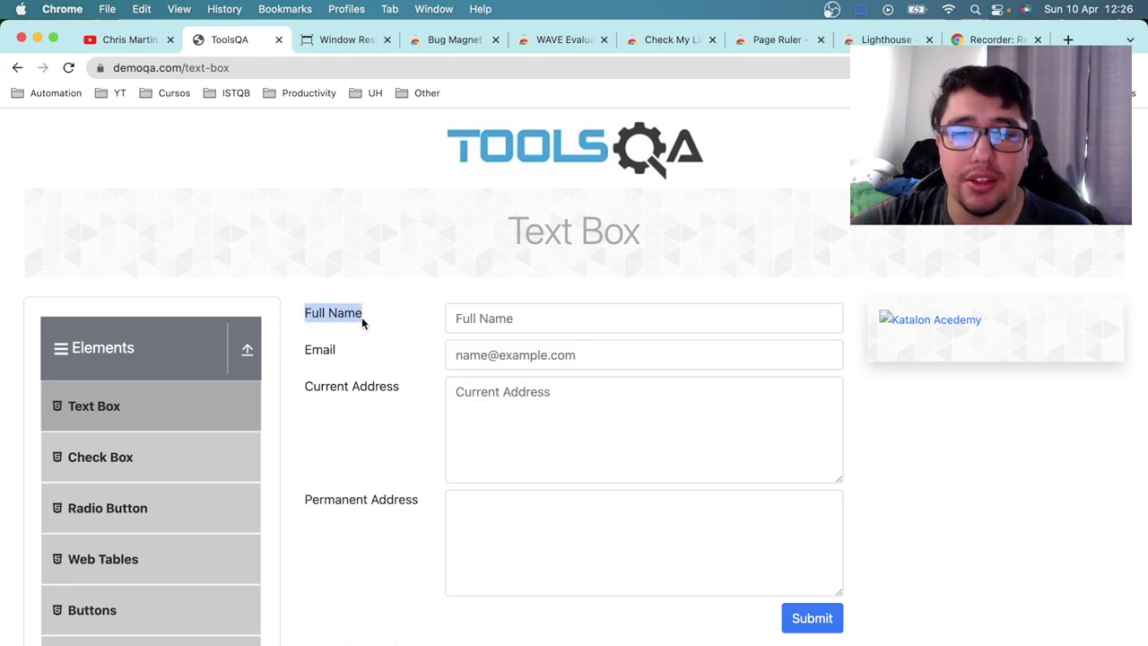
left_click(228, 300)
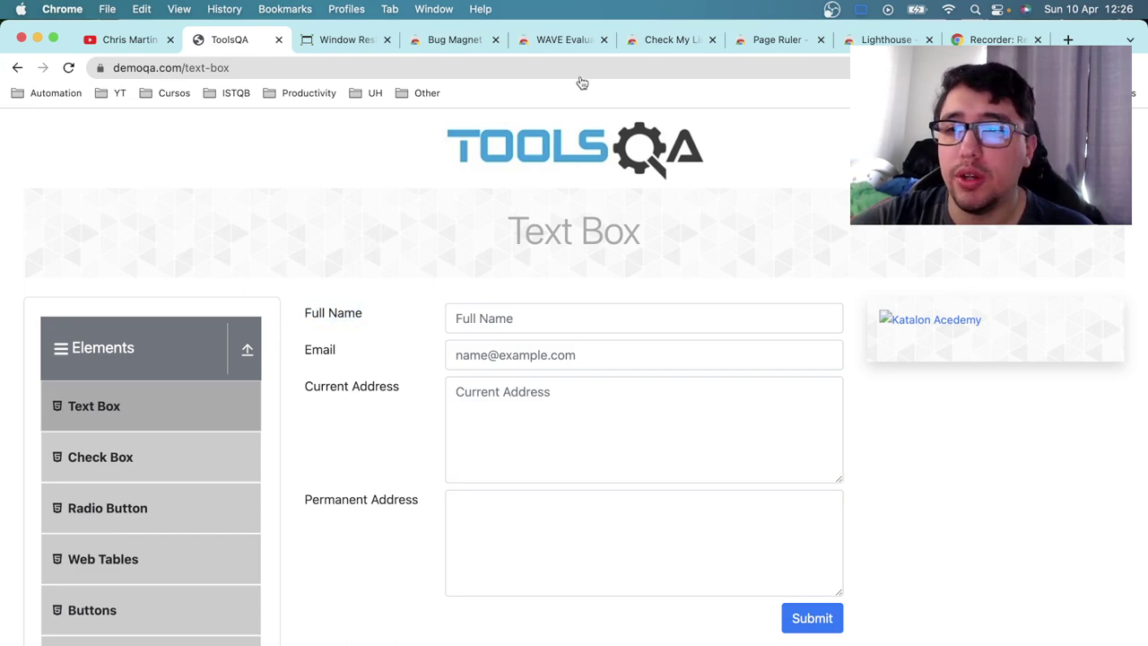
left_click(1086, 68)
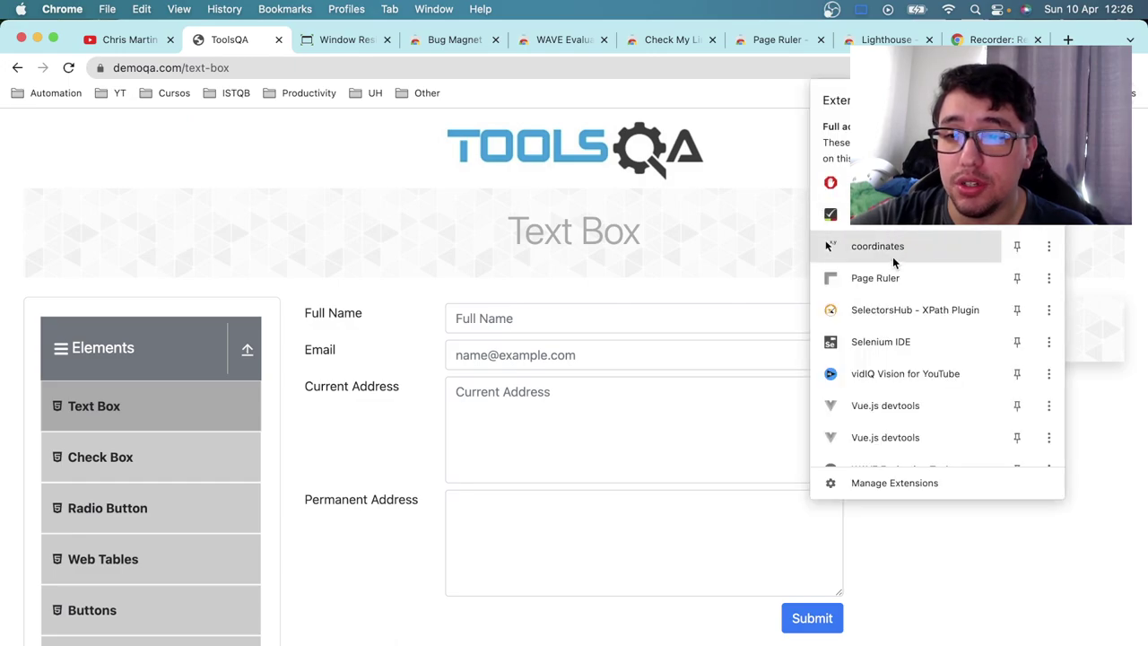
left_click(822, 243)
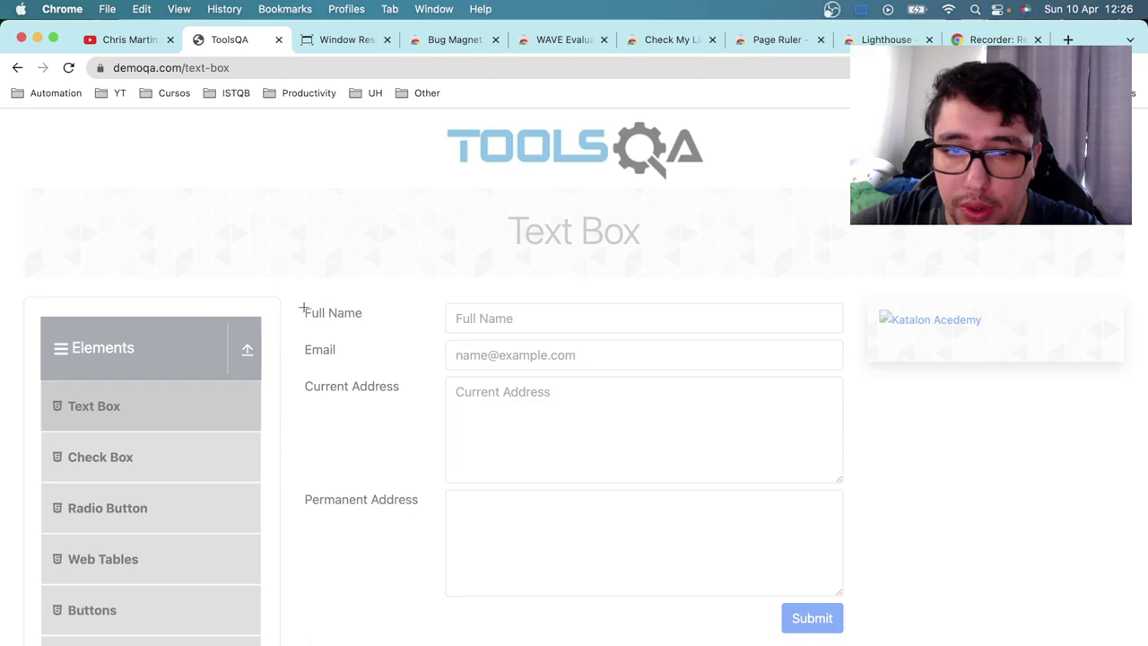
left_click_drag(304, 309, 362, 320)
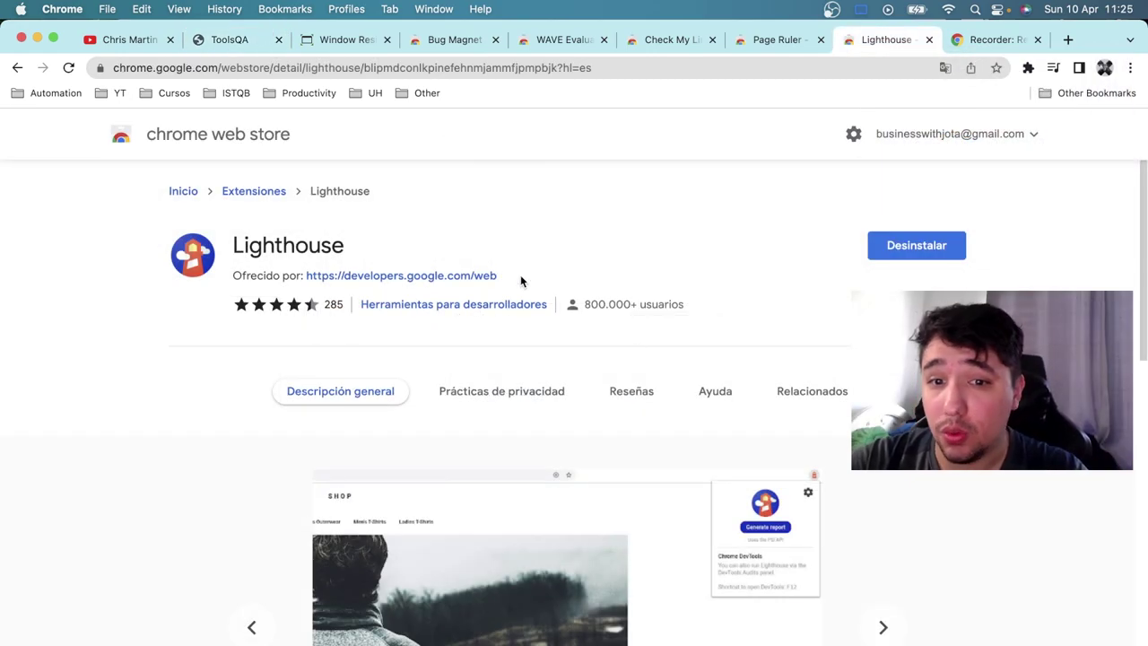
Scroll the Lighthouse listing to Descripción general, then switch to the Swag Labs tab.
scroll(520, 280, "down", 2)
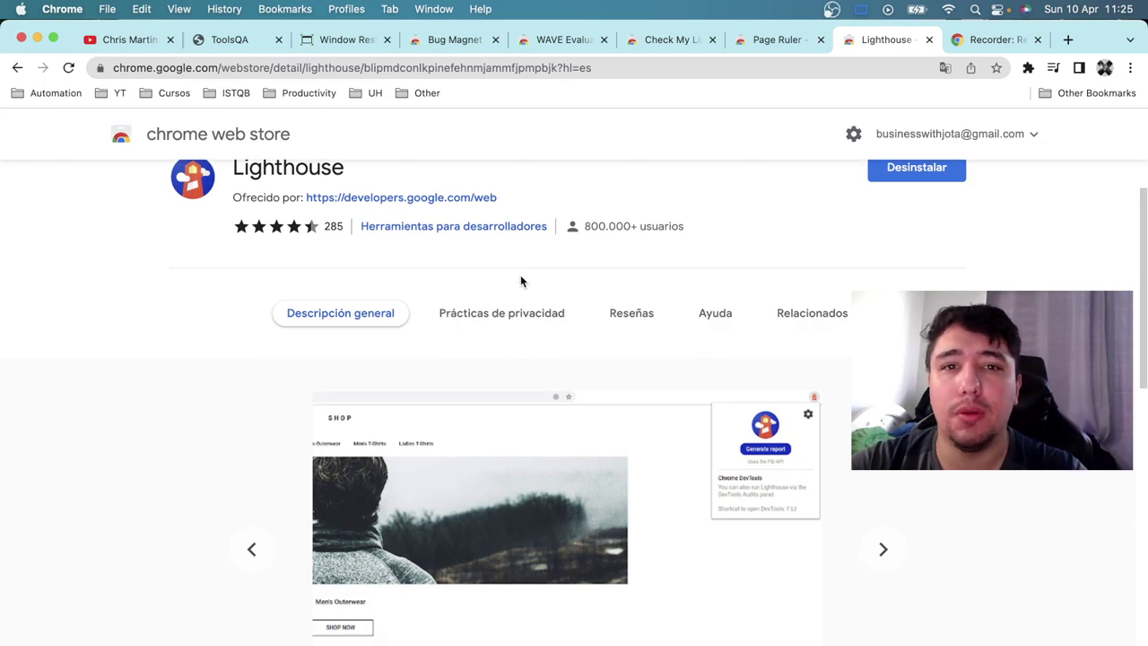
scroll(520, 281, "down", 1)
scroll(522, 282, "down", 2)
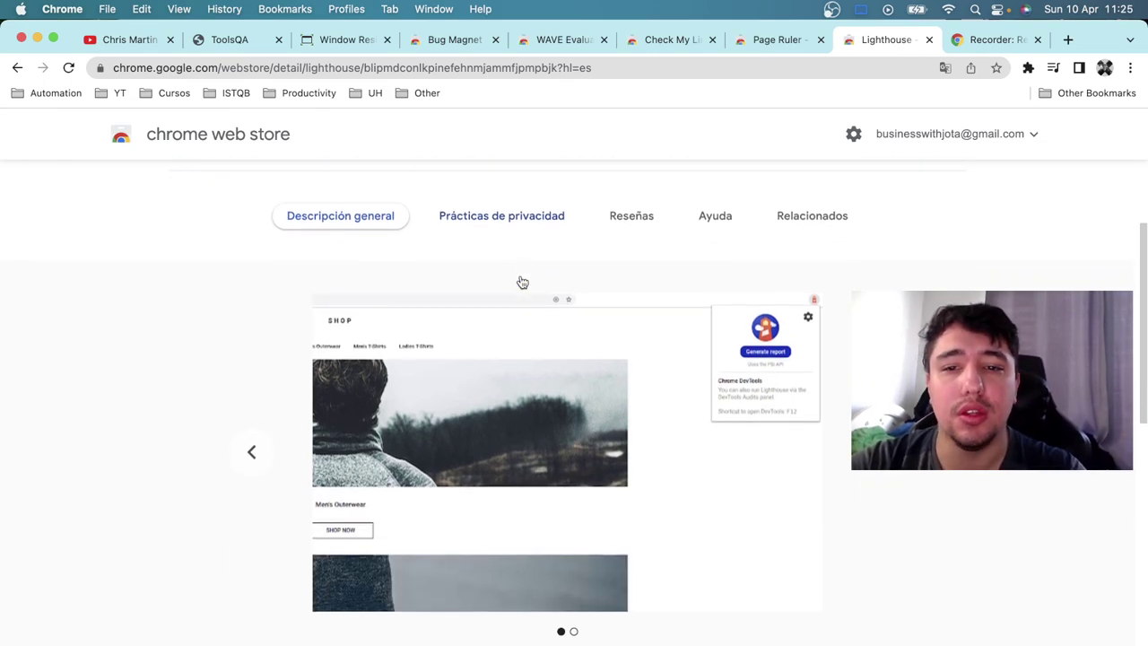
scroll(521, 282, "down", 5)
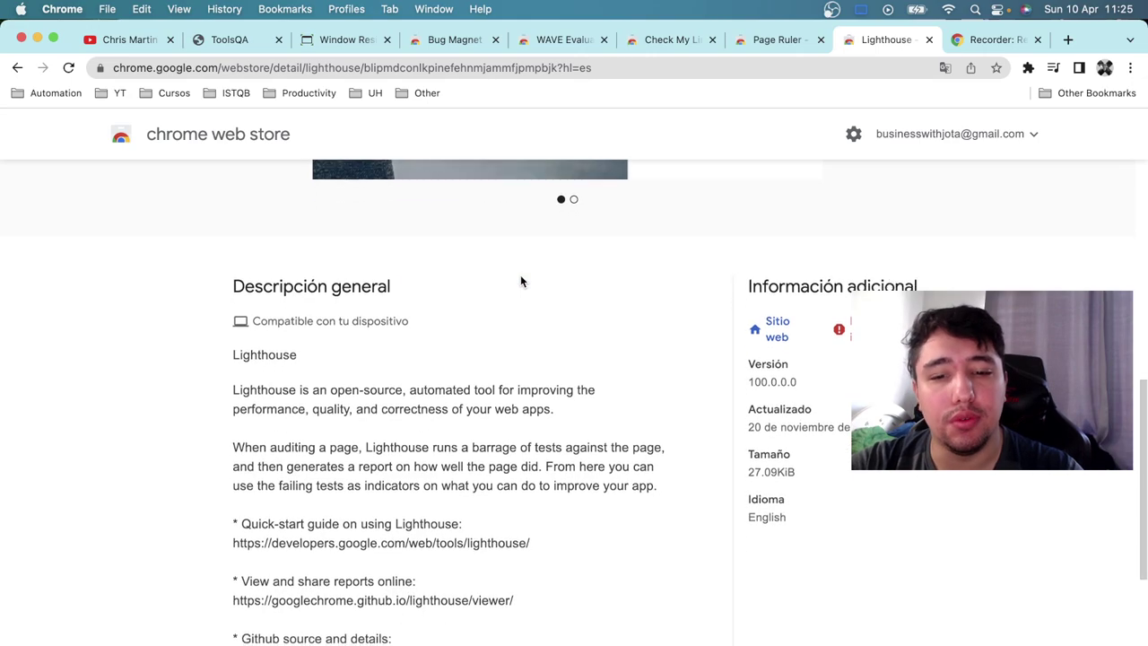
scroll(520, 281, "down", 1)
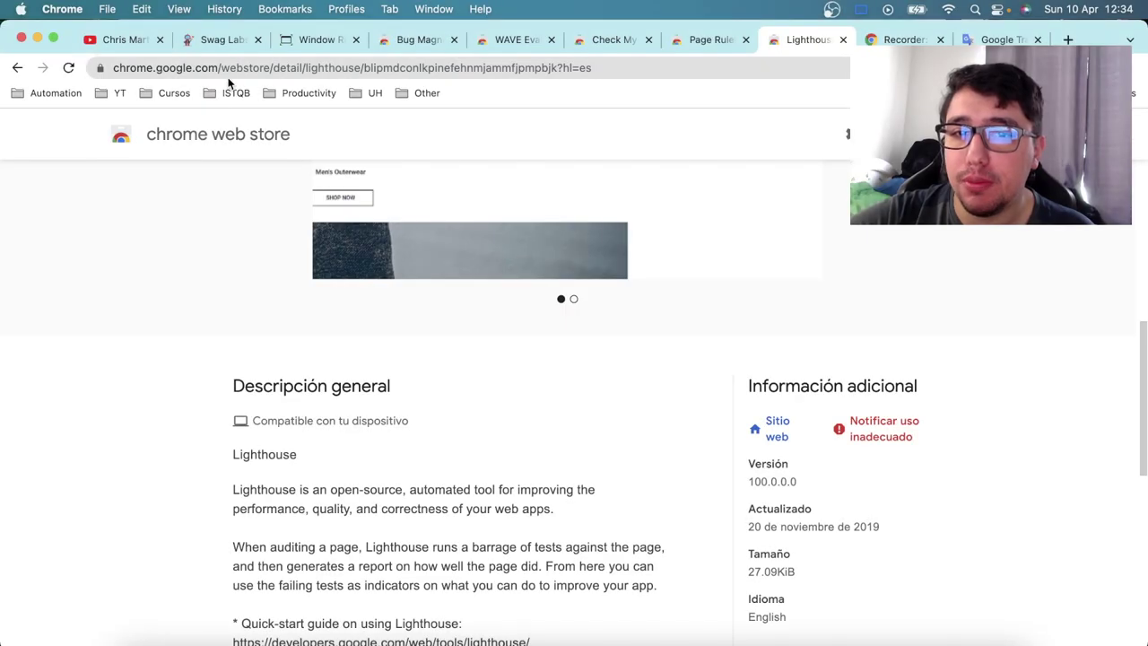
left_click(220, 40)
Generate a Lighthouse report for the saucedemo.com login page, scoring Performance 94.
left_click(196, 74)
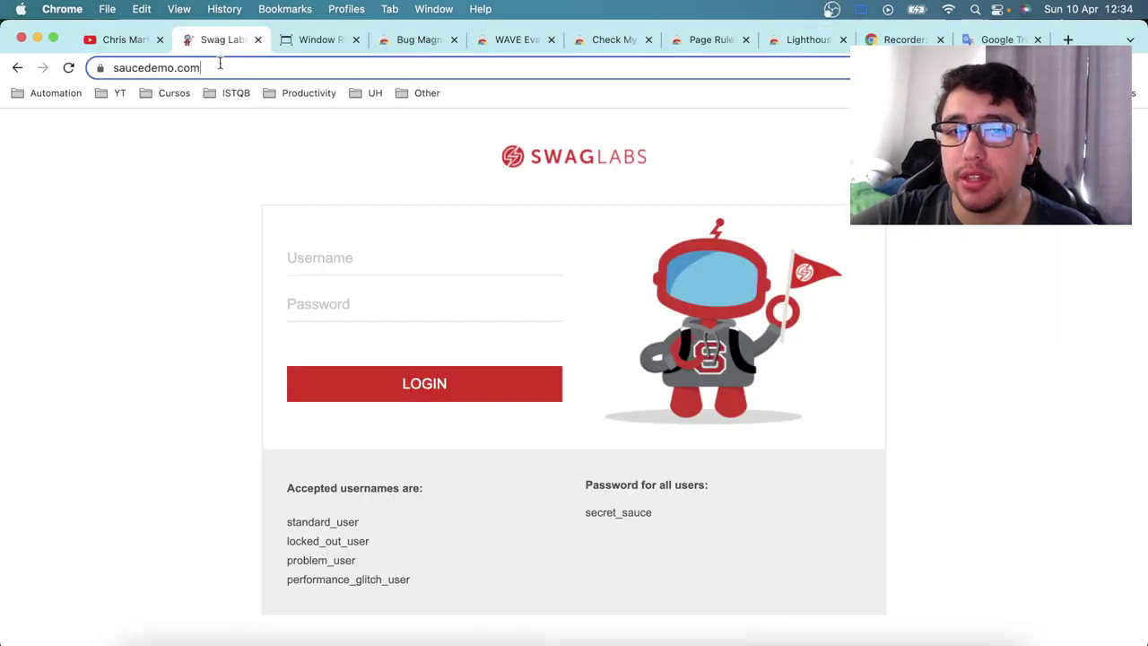
left_click(254, 150)
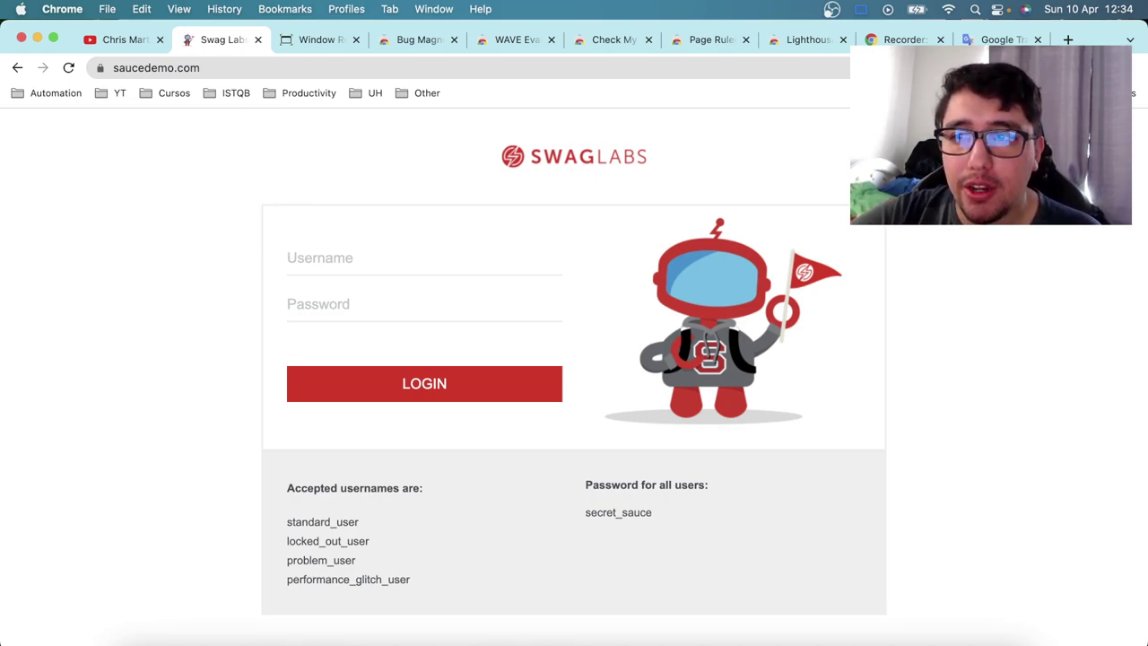
left_click(1090, 68)
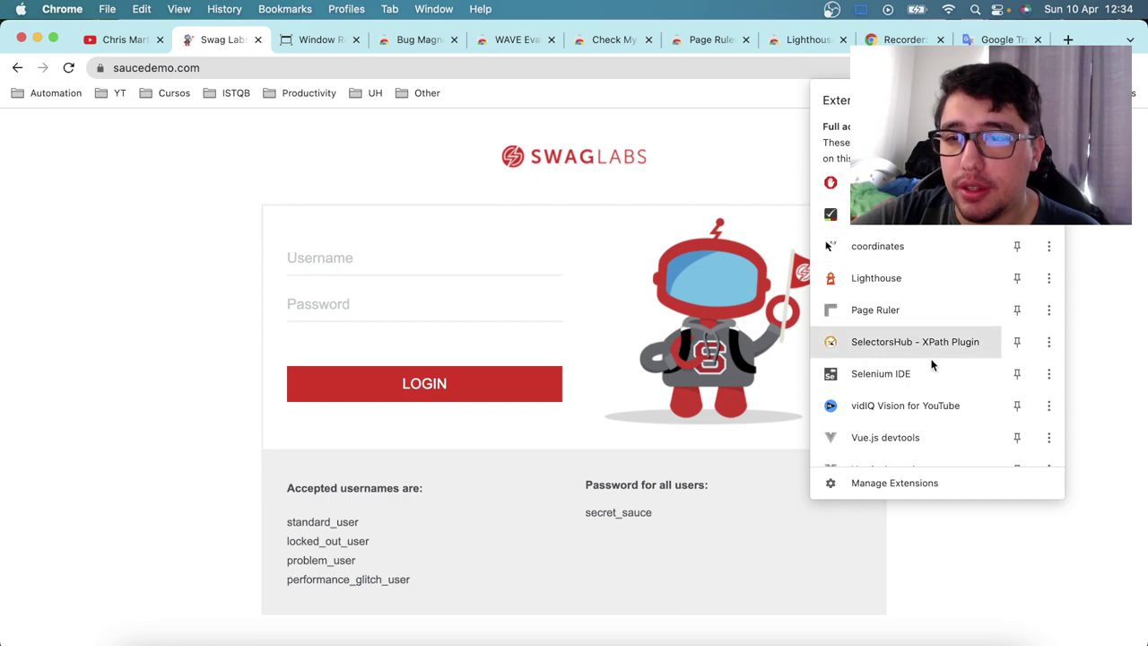
left_click(913, 278)
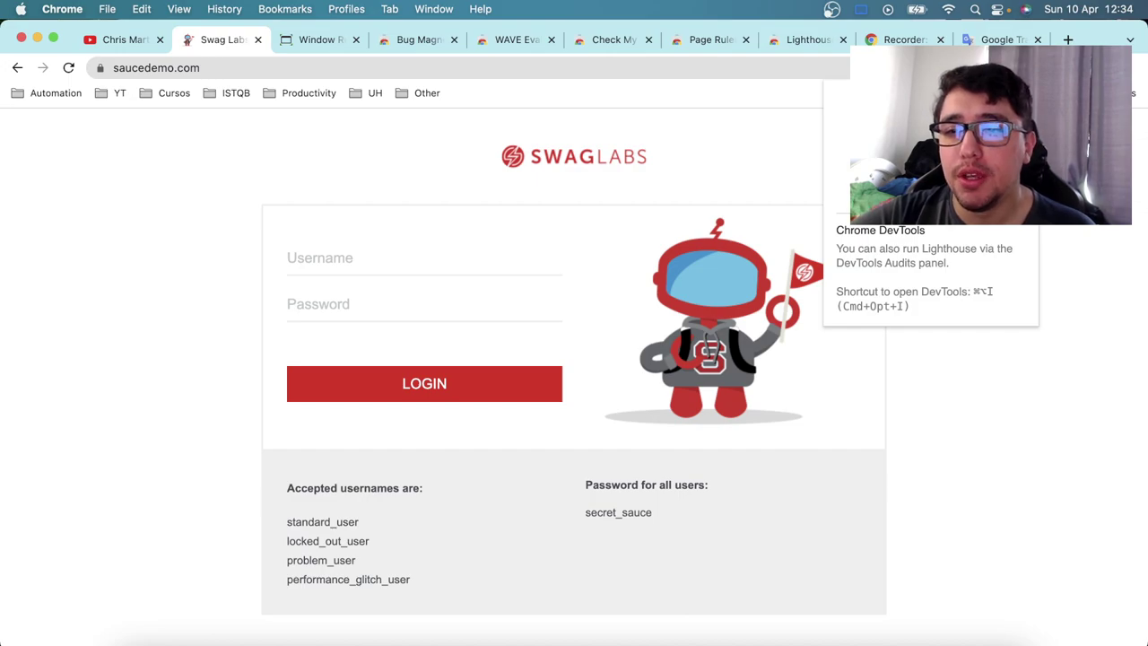
left_click(930, 192)
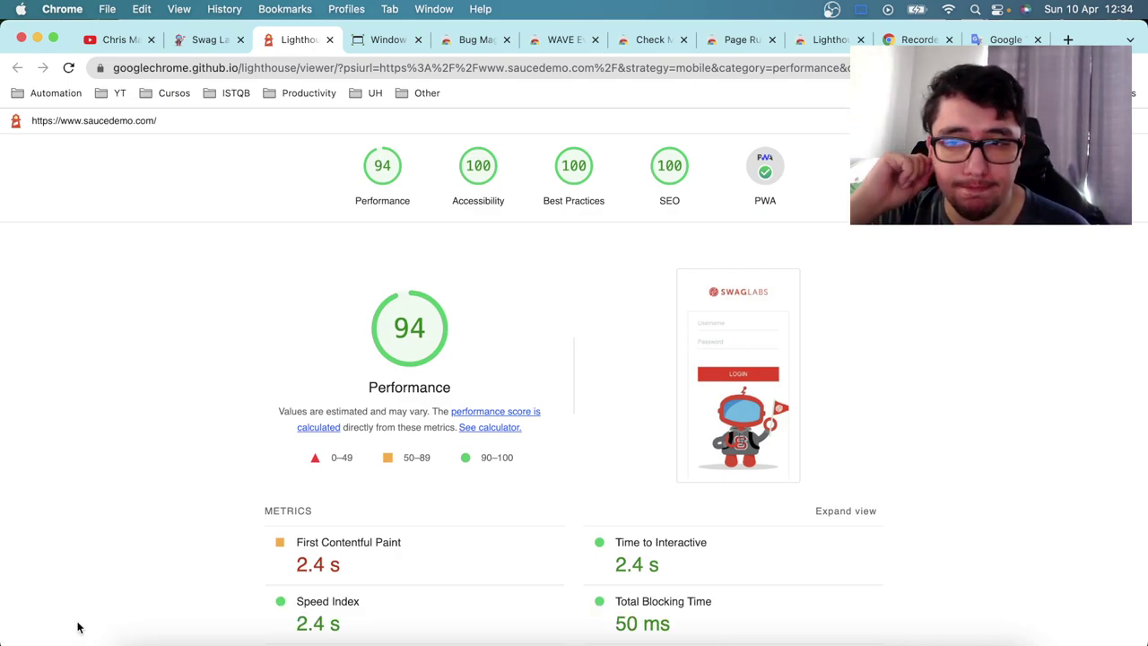
scroll(78, 626, "down", 1)
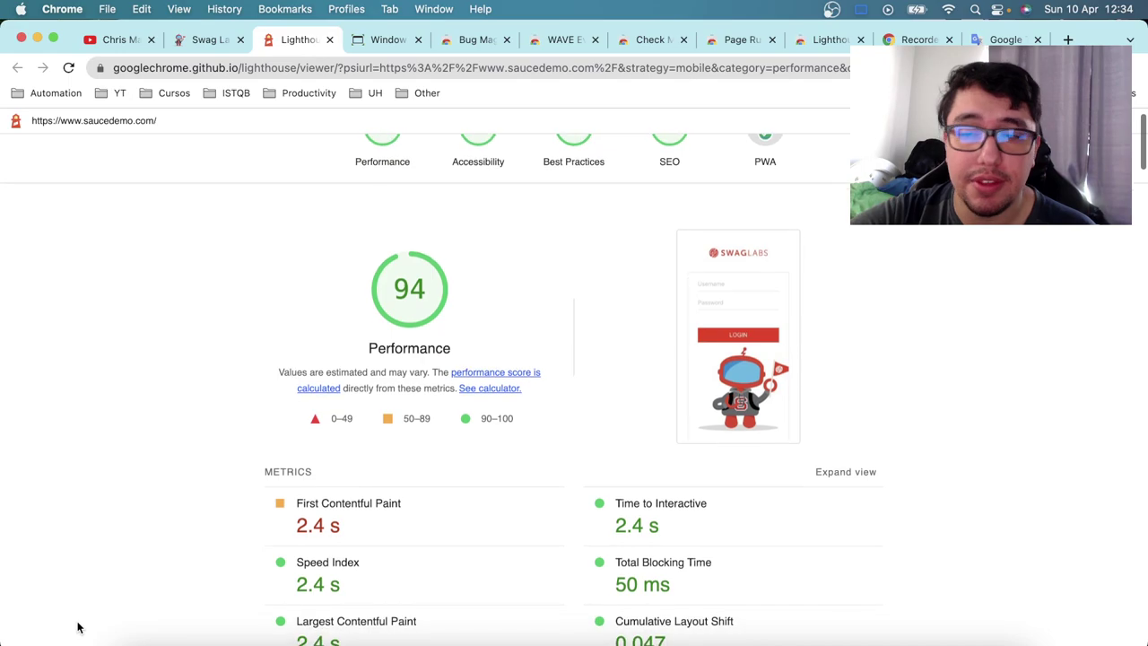
scroll(78, 627, "up", 1)
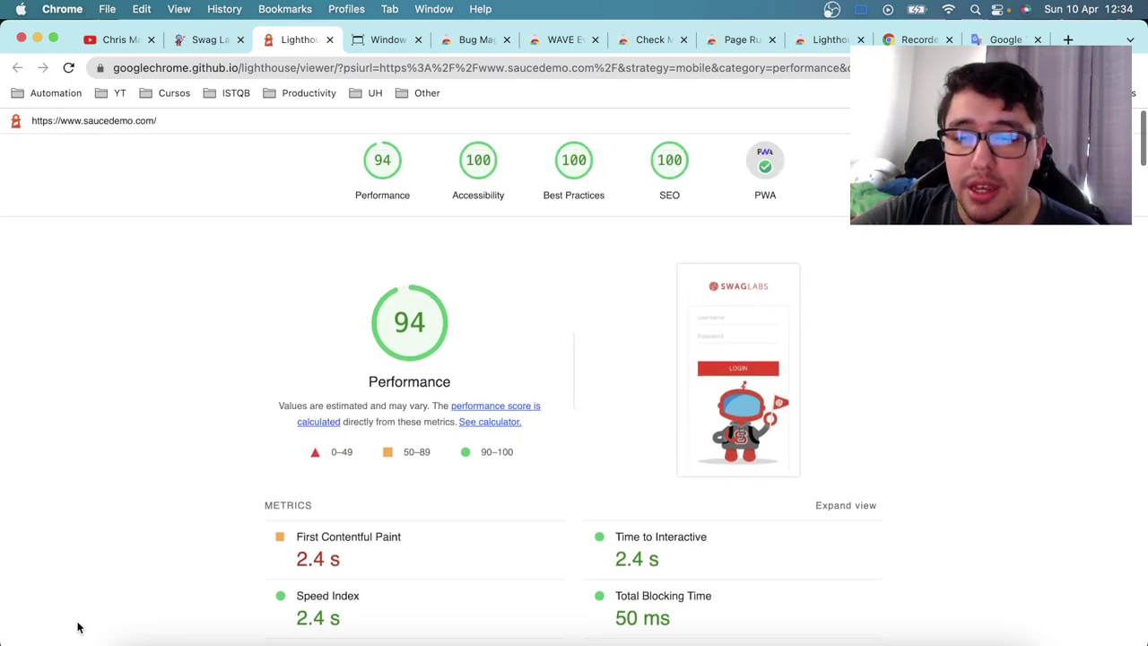
scroll(78, 627, "down", 3)
scroll(78, 627, "up", 3)
scroll(78, 627, "down", 2)
scroll(78, 627, "up", 2)
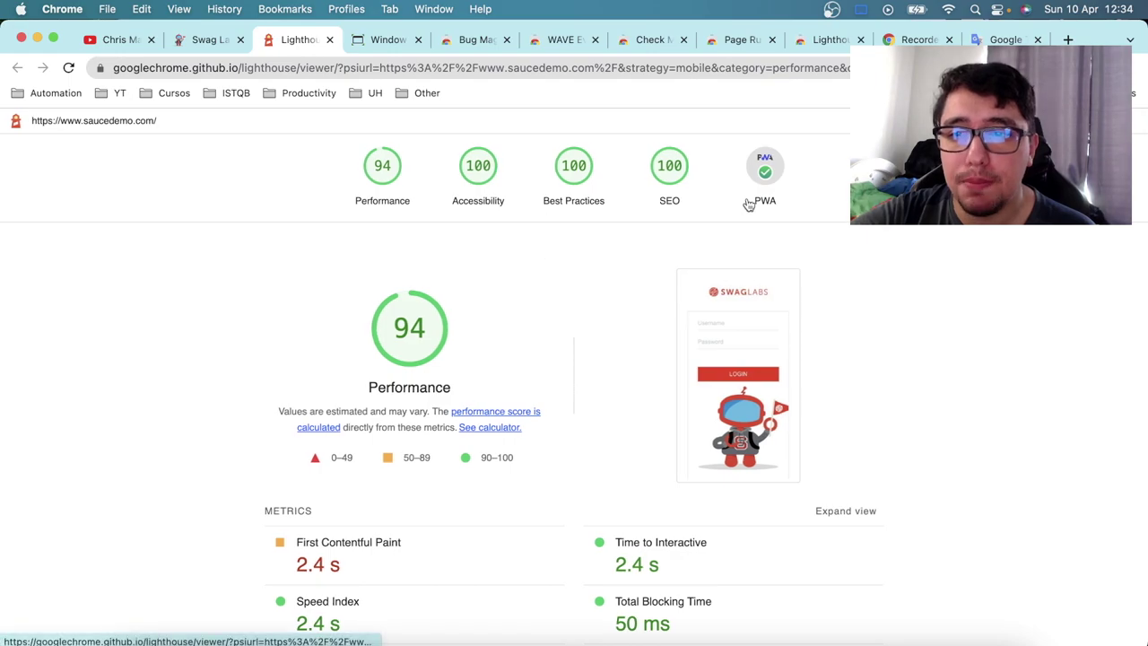
scroll(591, 361, "down", 20)
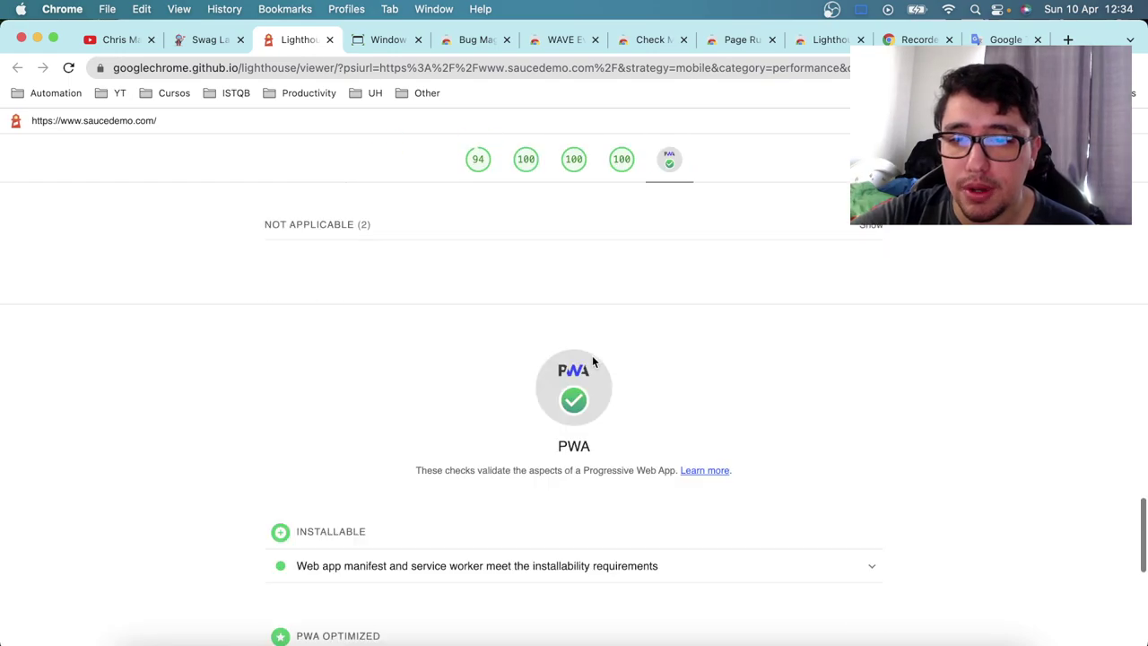
scroll(592, 362, "up", 3)
scroll(592, 361, "up", 2)
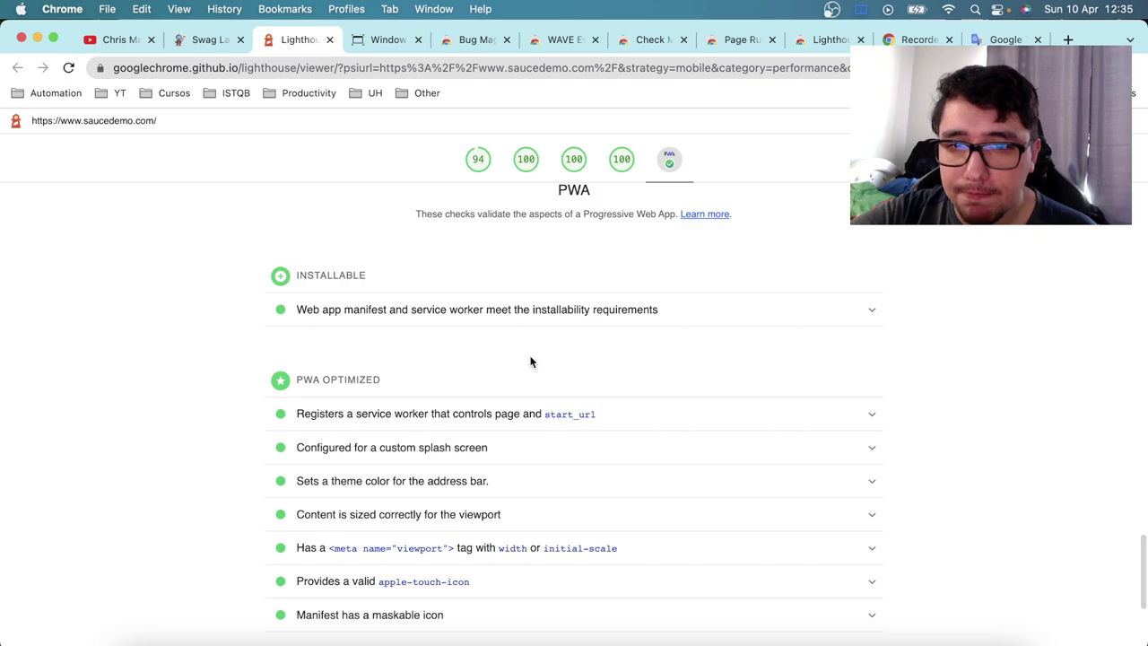
scroll(453, 307, "up", 3)
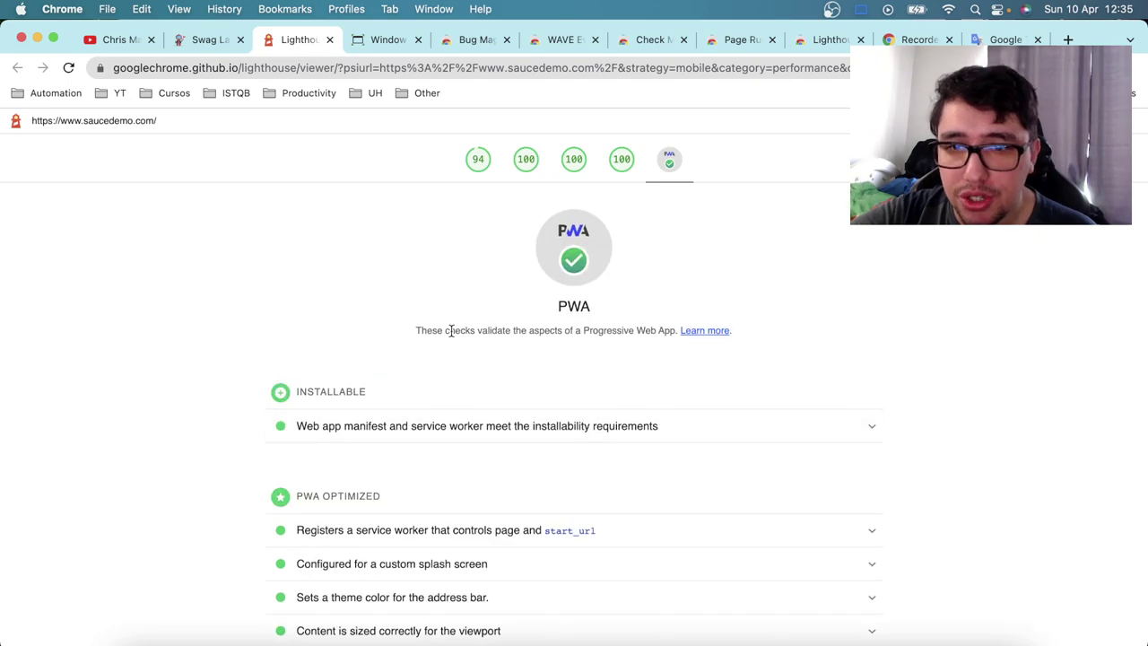
left_click_drag(451, 330, 621, 328)
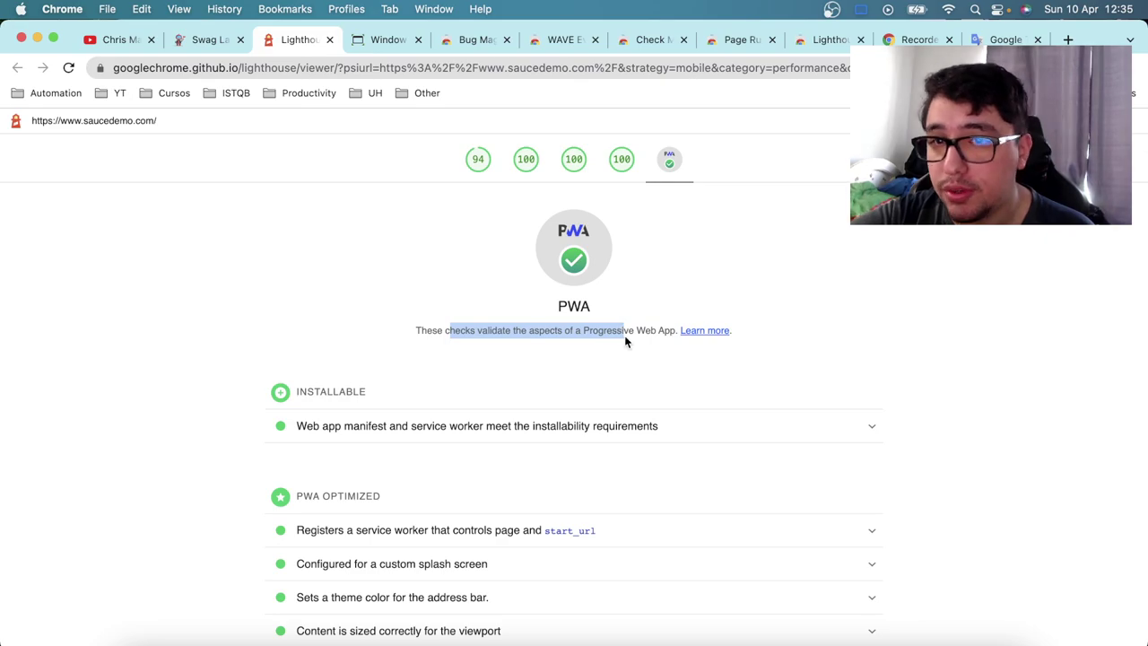
scroll(625, 338, "down", 2)
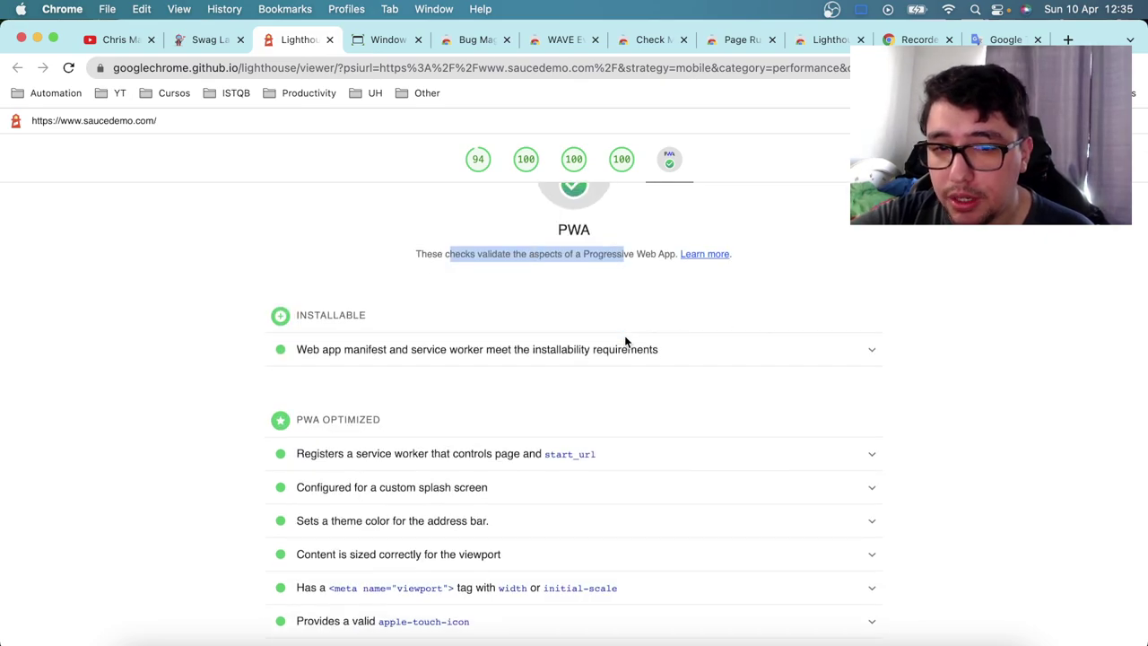
scroll(628, 313, "down", 3)
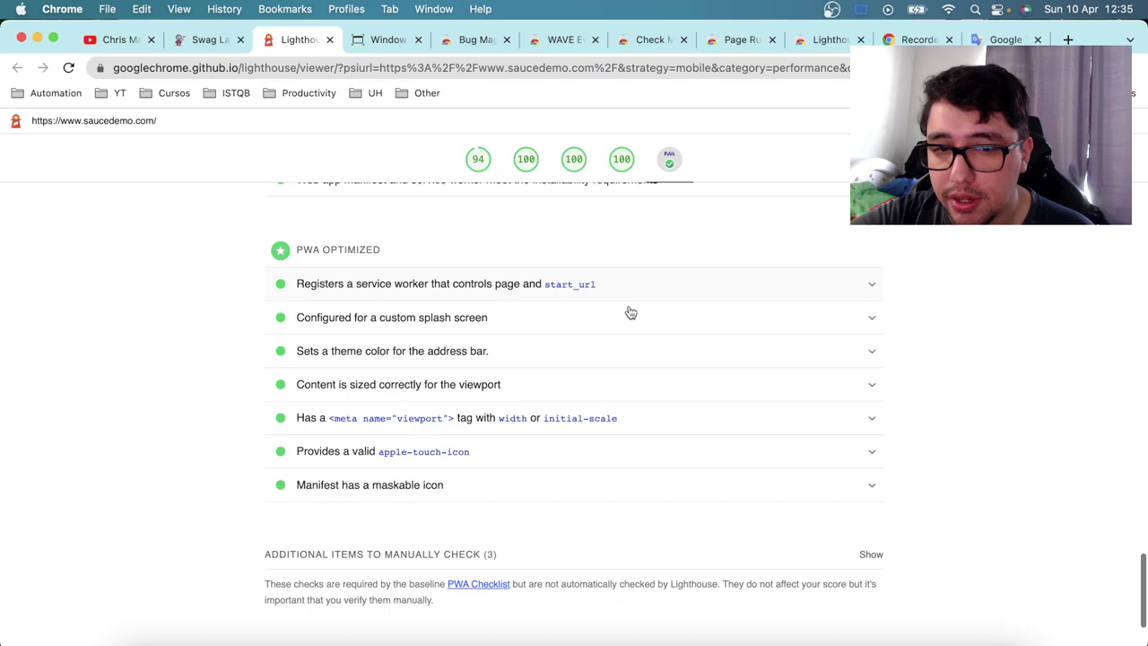
scroll(630, 312, "up", 7)
scroll(630, 312, "up", 15)
scroll(632, 265, "down", 1)
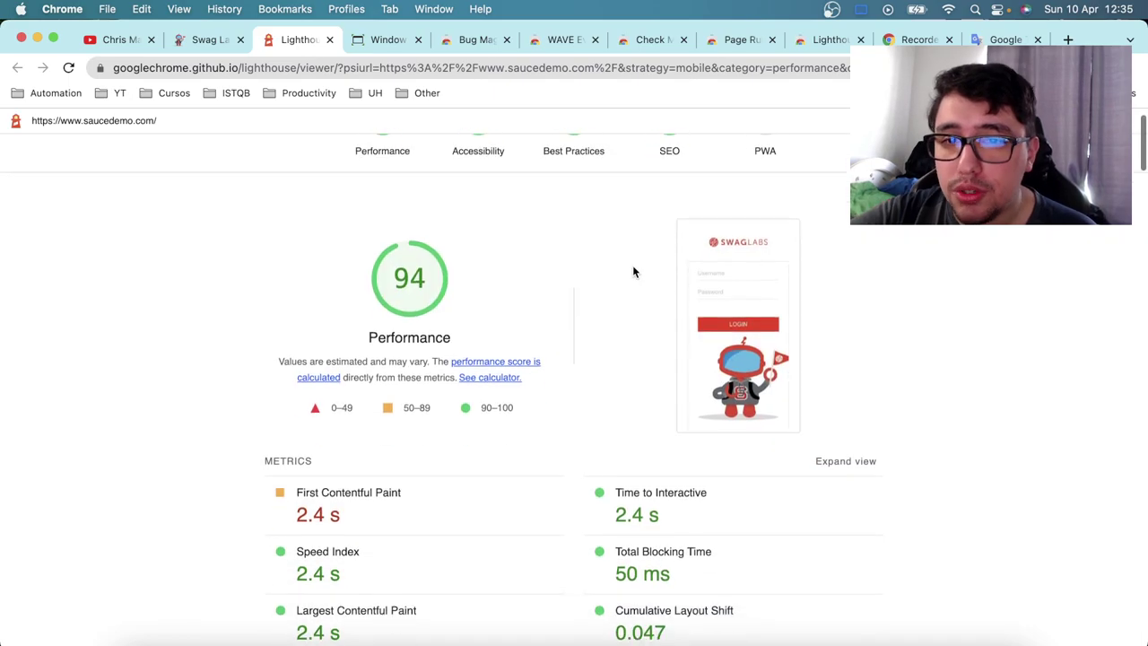
scroll(461, 269, "up", 1)
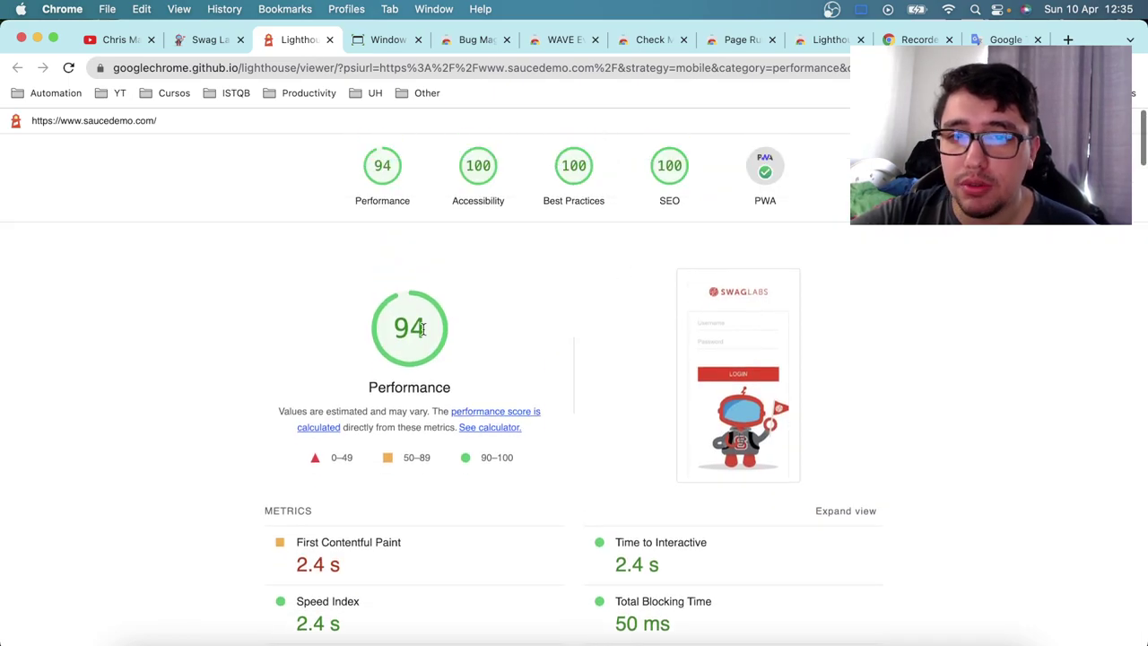
left_click_drag(409, 329, 417, 329)
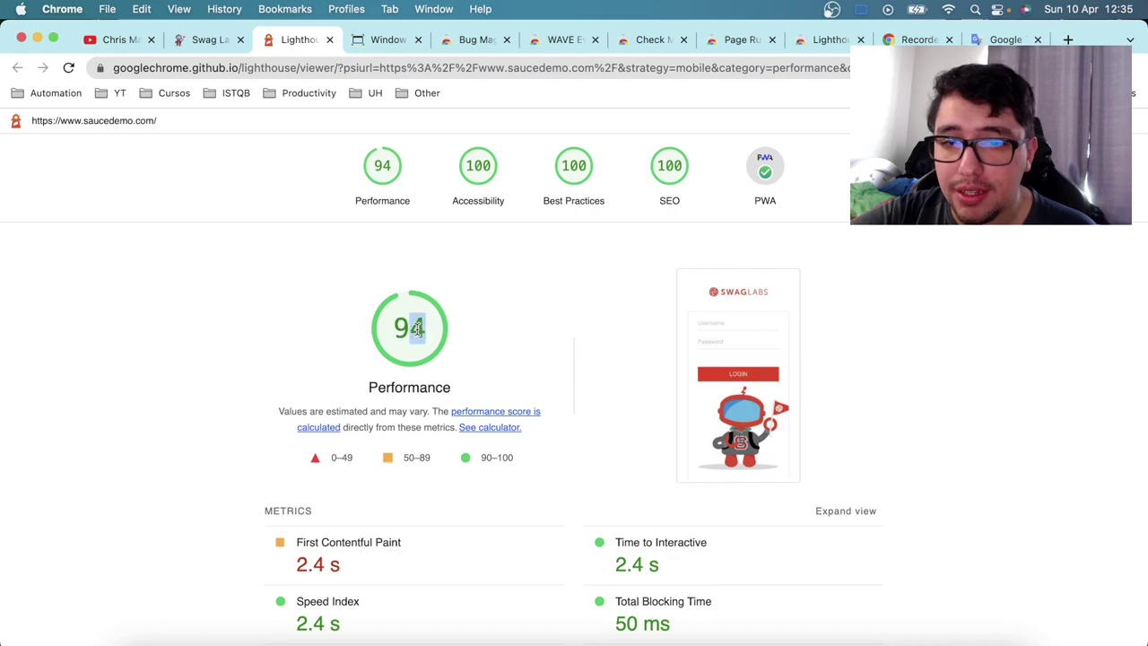
left_click_drag(328, 458, 348, 459)
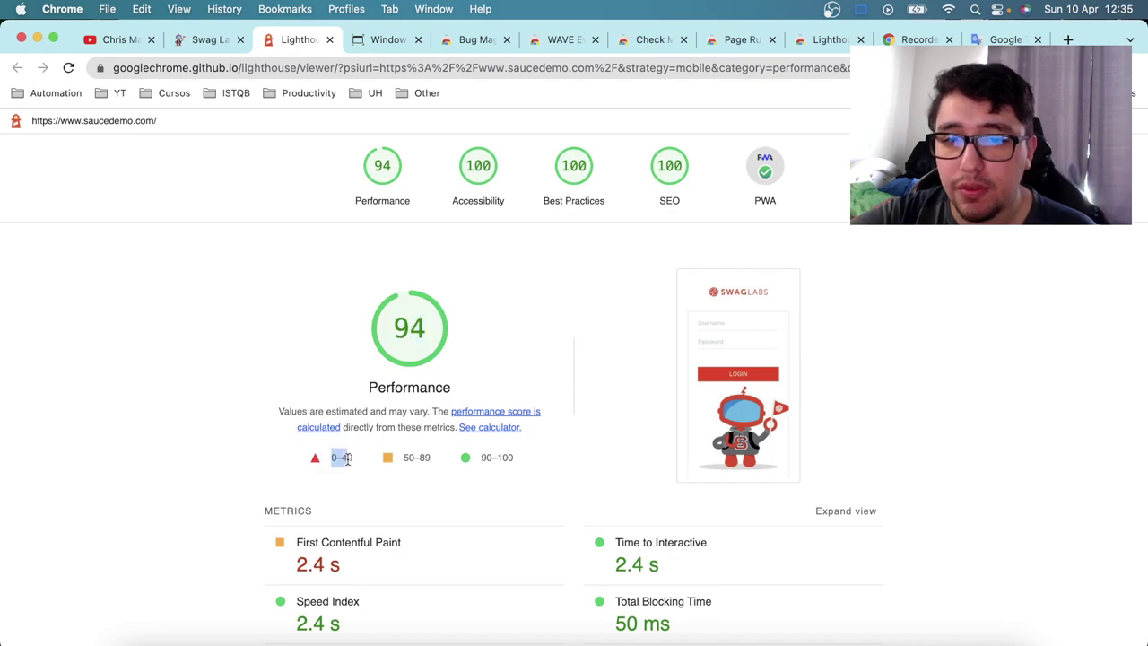
left_click(360, 464)
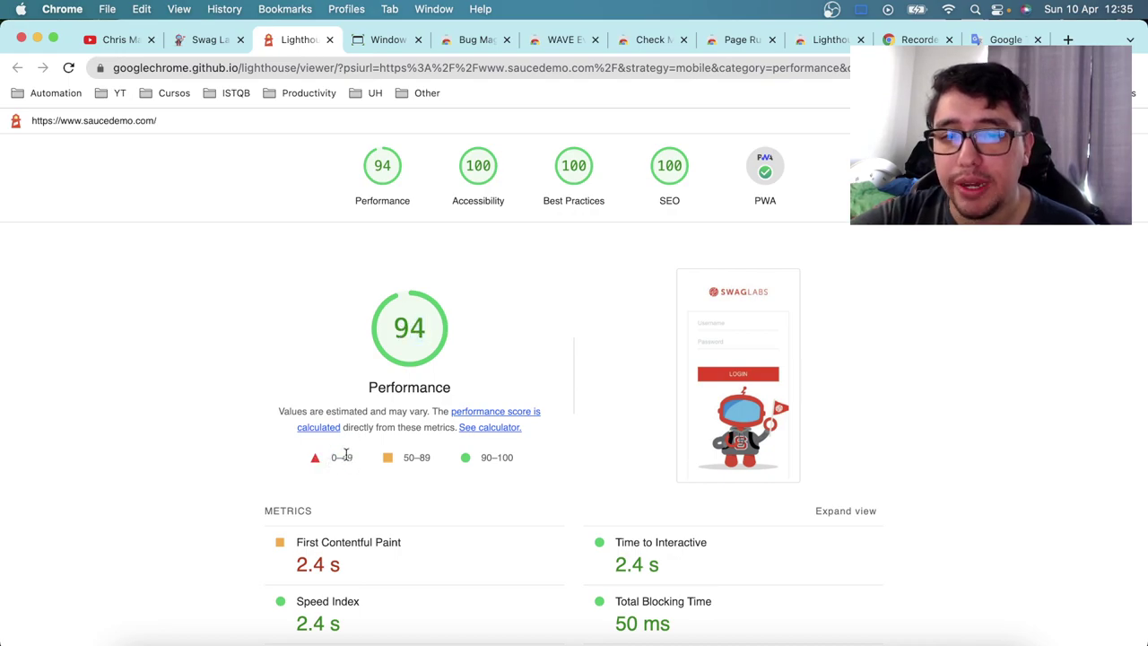
left_click_drag(354, 462, 333, 458)
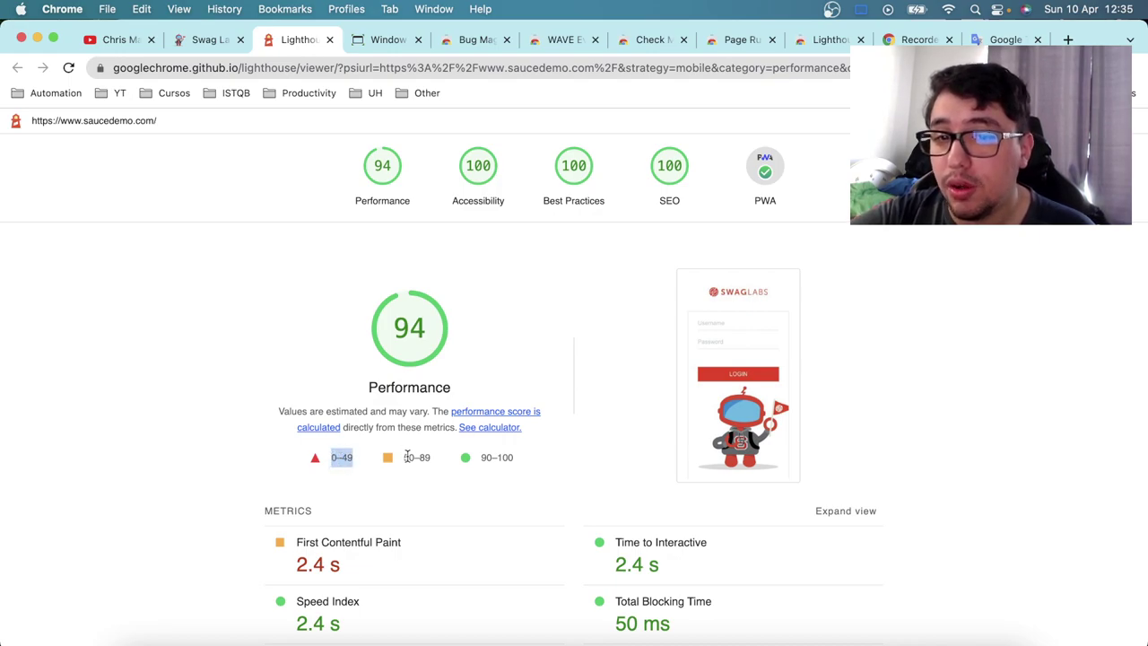
left_click_drag(405, 457, 436, 461)
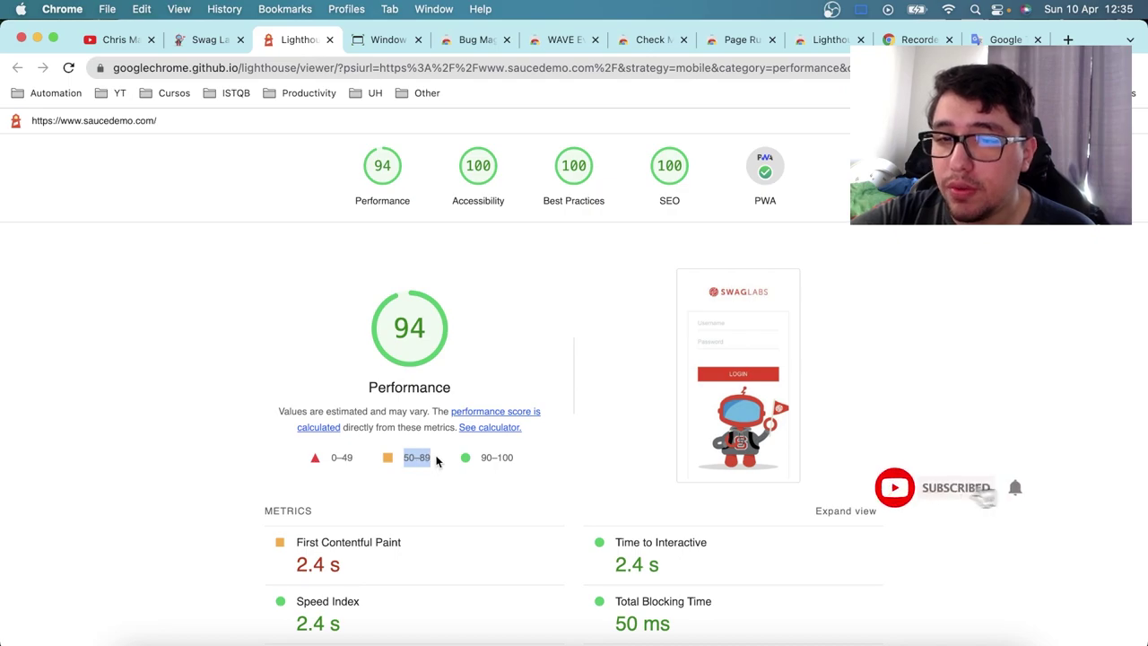
left_click(434, 462)
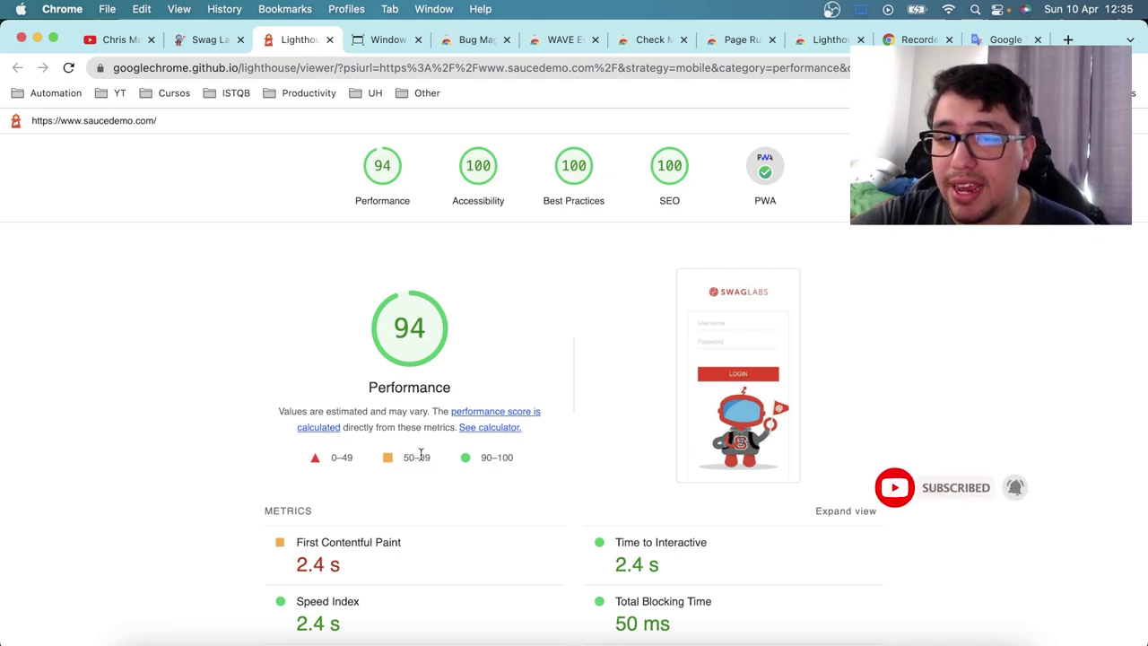
left_click_drag(421, 454, 435, 458)
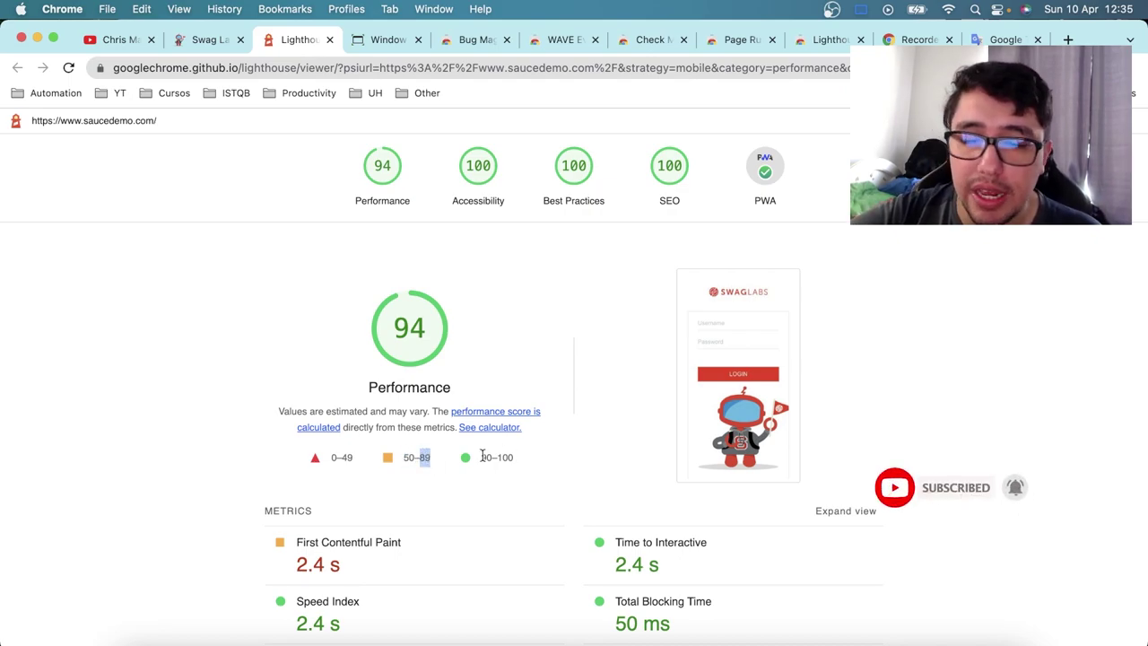
left_click(482, 457)
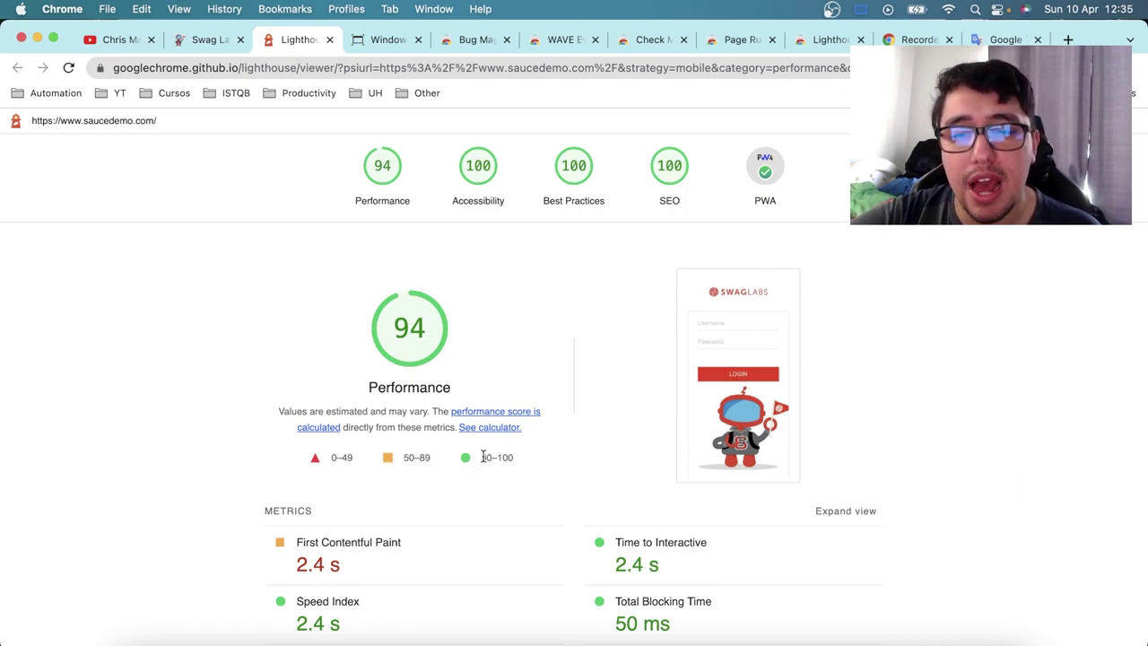
left_click_drag(483, 457, 511, 460)
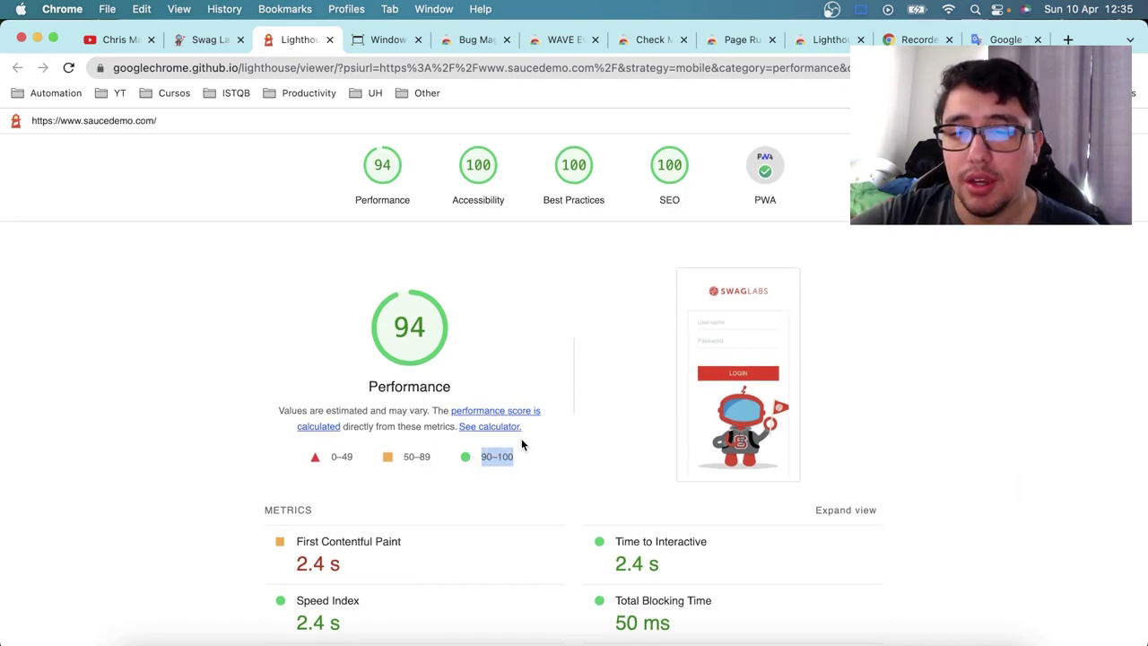
scroll(521, 438, "down", 1)
left_click_drag(430, 285, 394, 285)
scroll(395, 287, "up", 1)
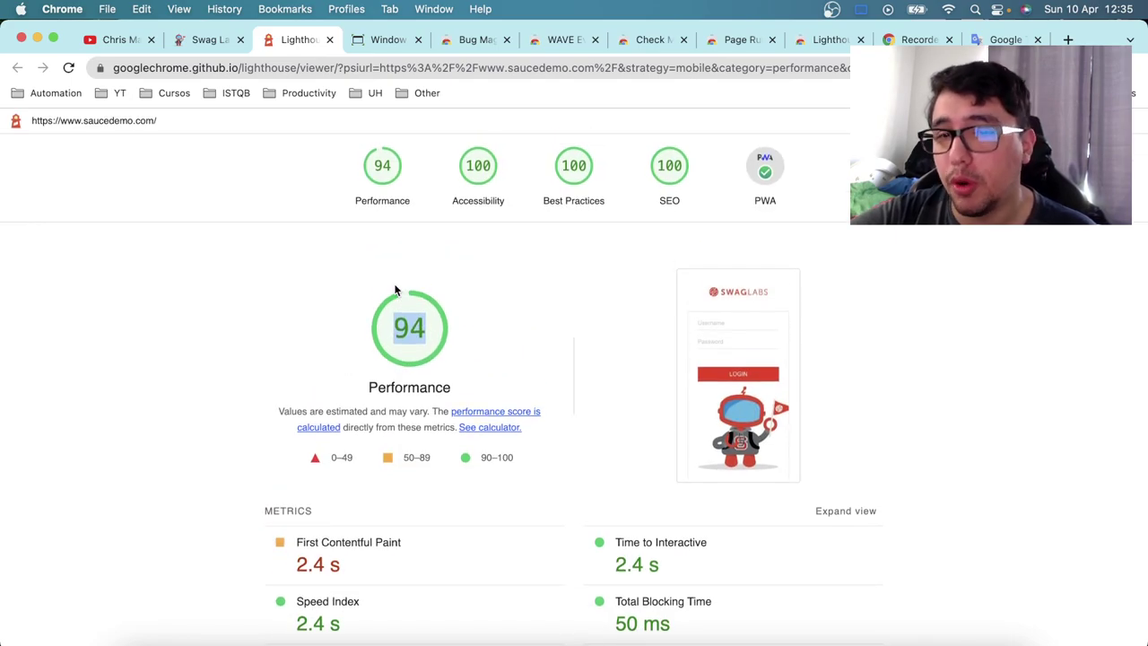
scroll(397, 235, "down", 4)
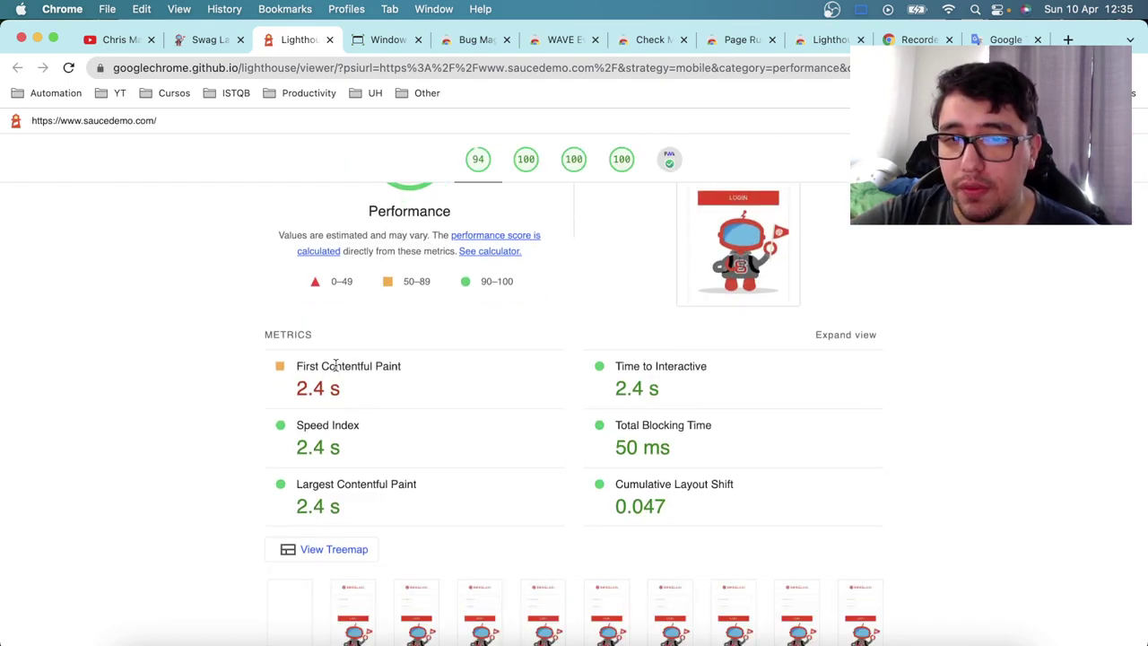
left_click_drag(336, 366, 394, 365)
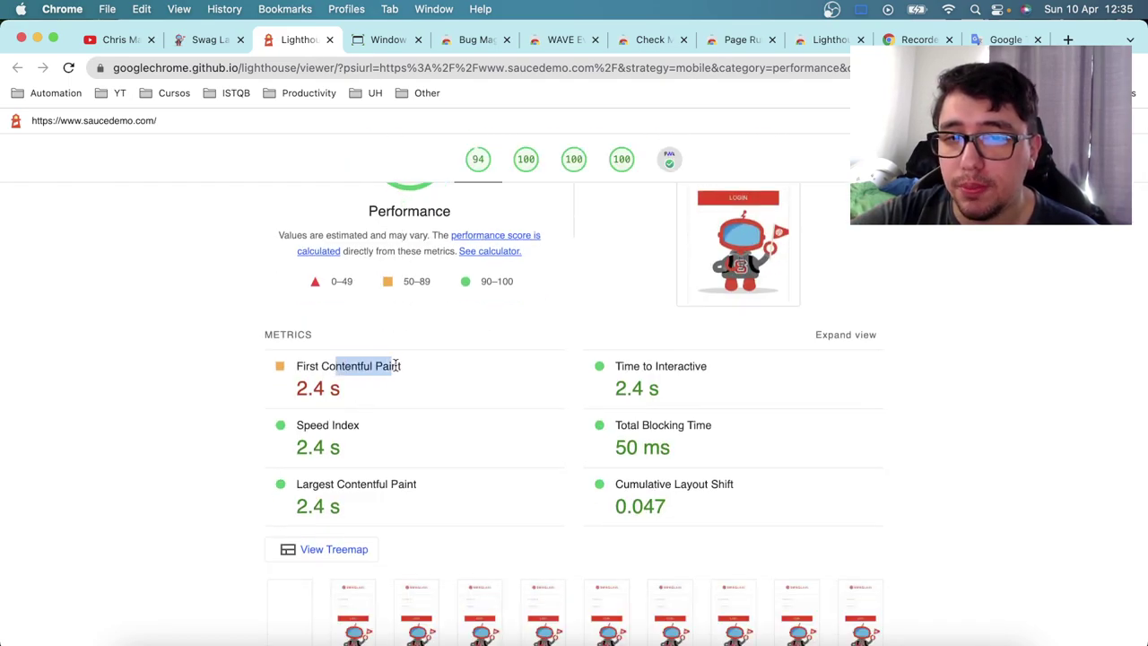
left_click(642, 363)
scroll(341, 422, "down", 2)
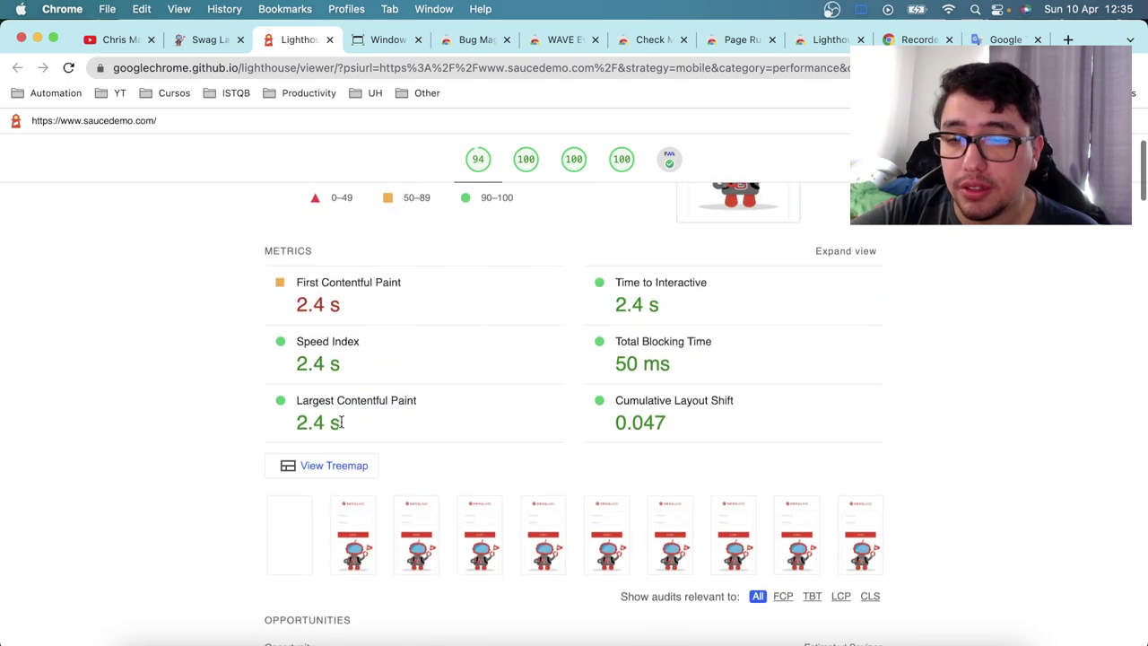
scroll(348, 400, "down", 2)
scroll(348, 400, "up", 3)
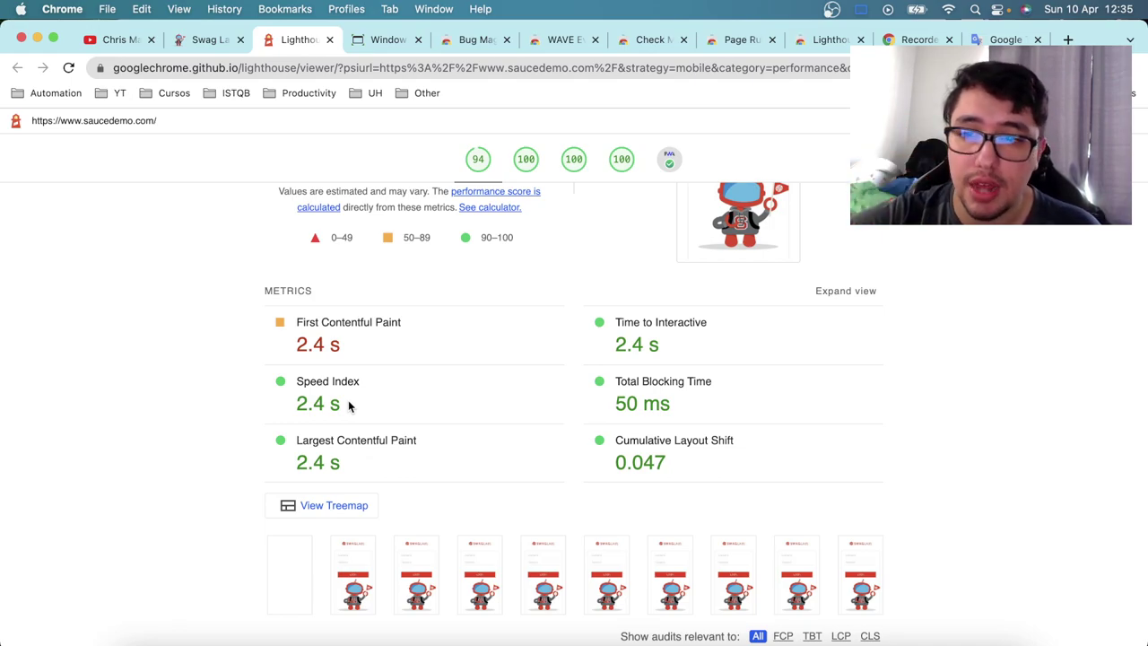
scroll(348, 403, "down", 4)
scroll(358, 422, "down", 1)
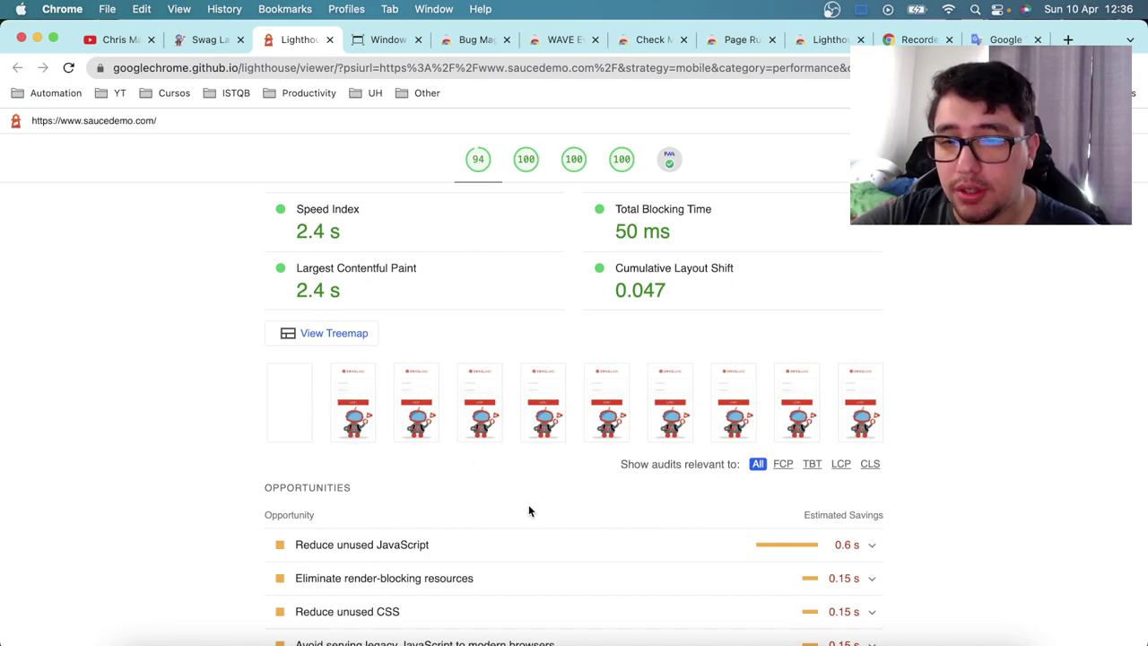
scroll(528, 508, "down", 2)
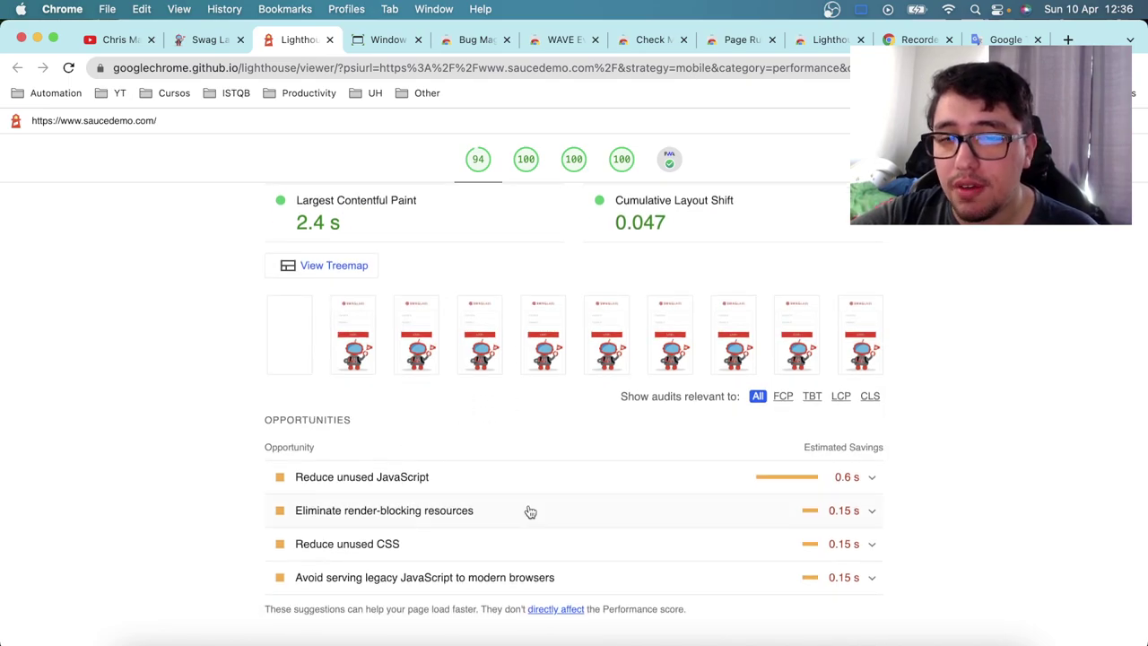
scroll(528, 509, "down", 2)
left_click_drag(351, 362, 269, 361)
scroll(272, 358, "up", 10)
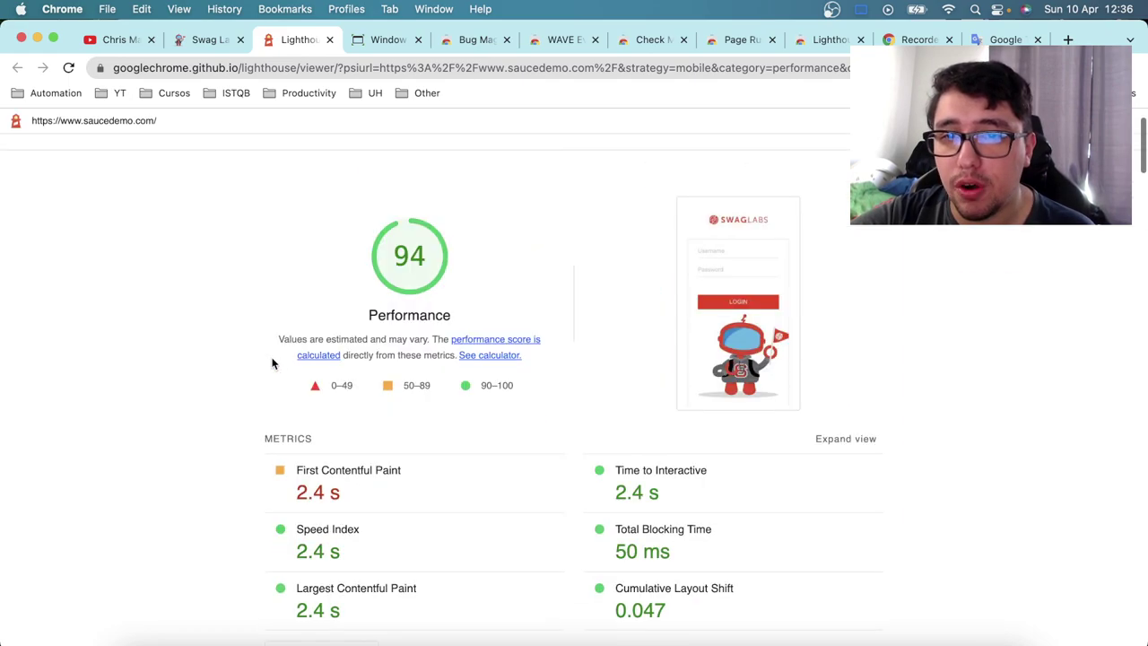
scroll(274, 362, "down", 15)
scroll(389, 323, "up", 5)
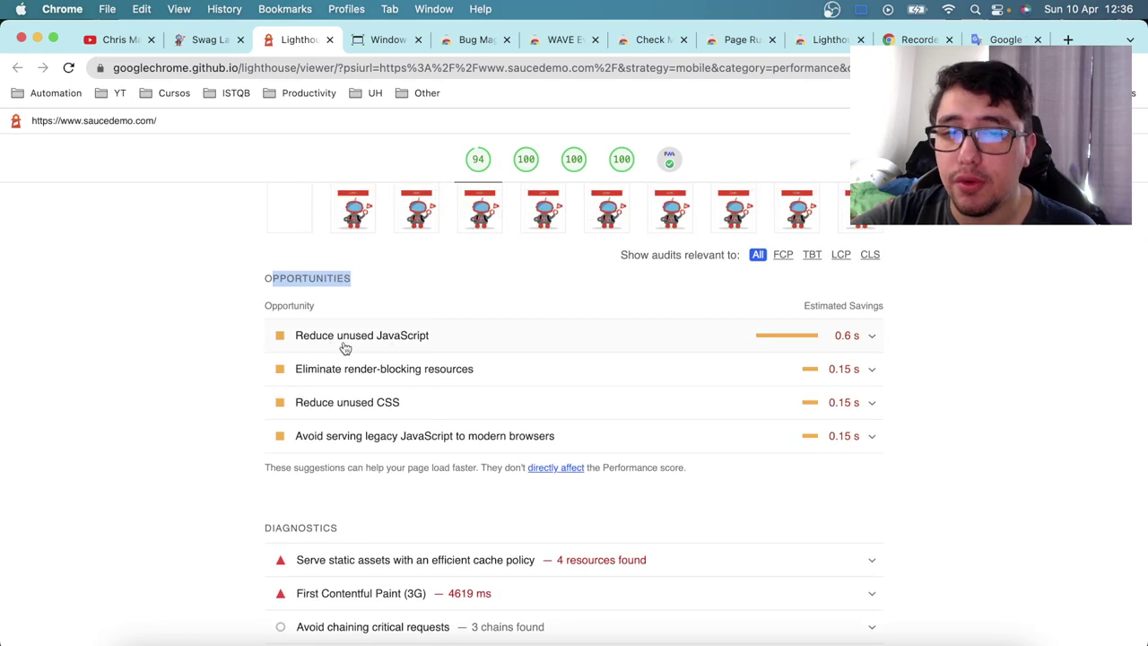
left_click_drag(337, 345, 430, 347)
left_click(456, 348)
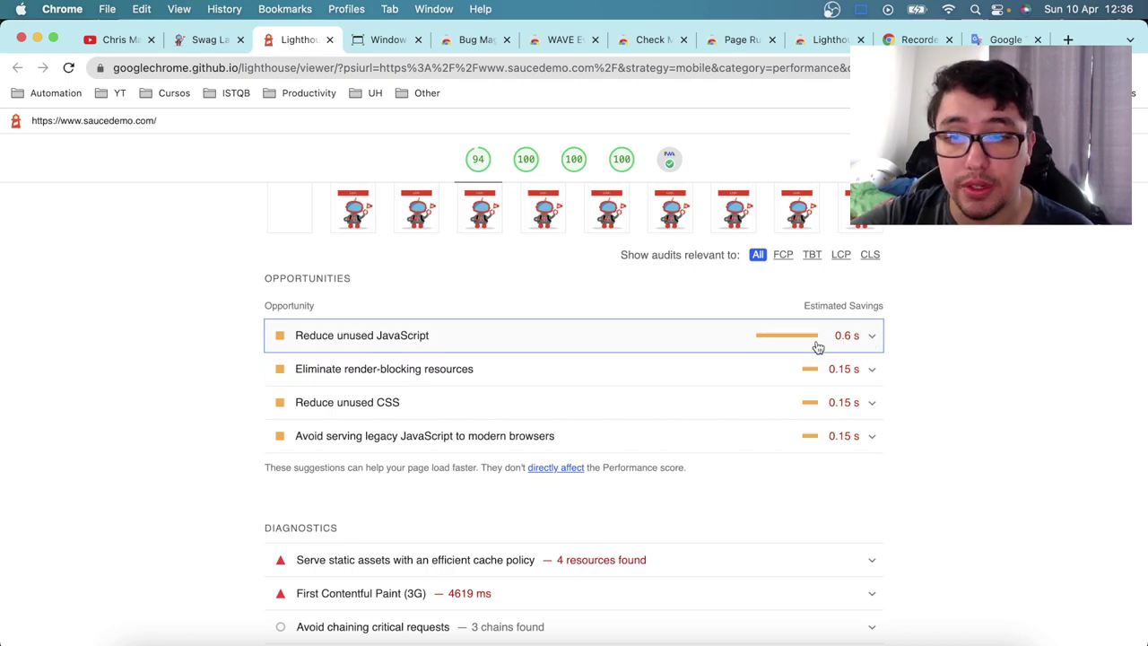
scroll(774, 349, "down", 20)
scroll(464, 485, "up", 20)
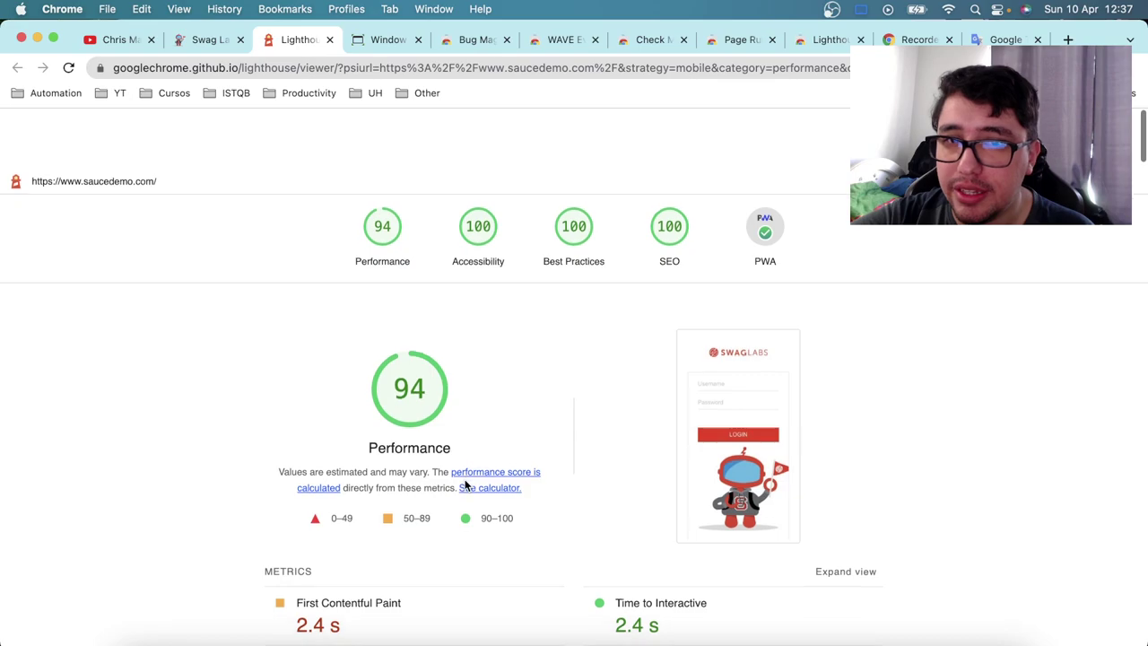
scroll(313, 229, "down", 1)
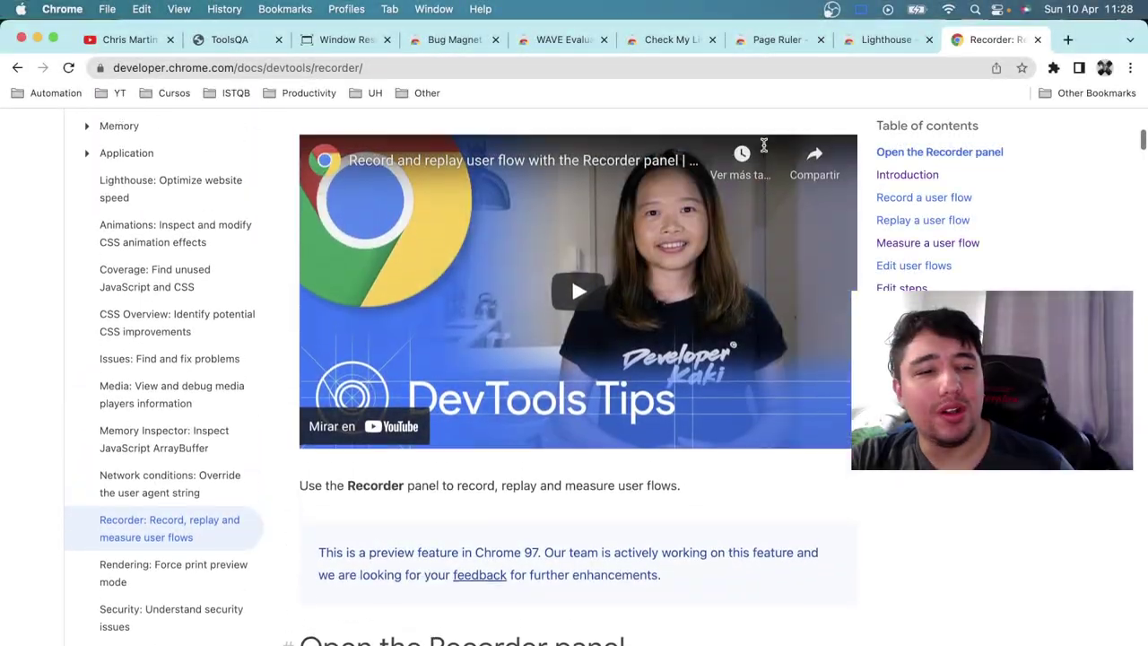
Scroll through the Recorder article's intro and video on Chrome Developers docs.
scroll(763, 146, "up", 10)
scroll(763, 150, "up", 1)
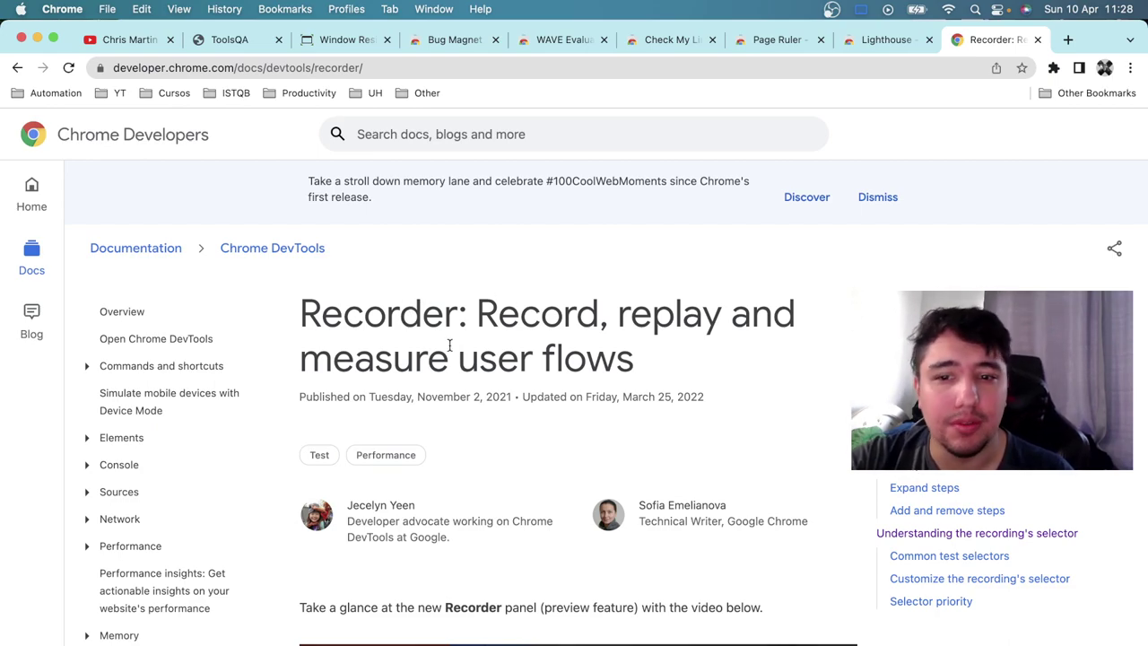
scroll(449, 345, "down", 3)
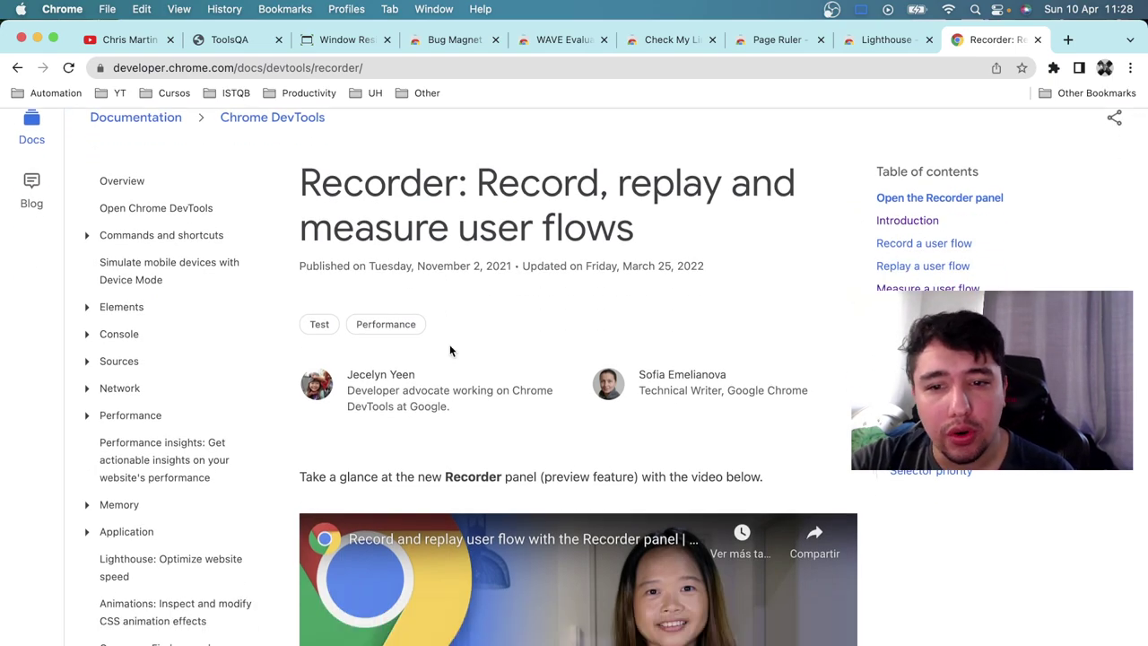
scroll(450, 344, "down", 2)
scroll(449, 344, "up", 3)
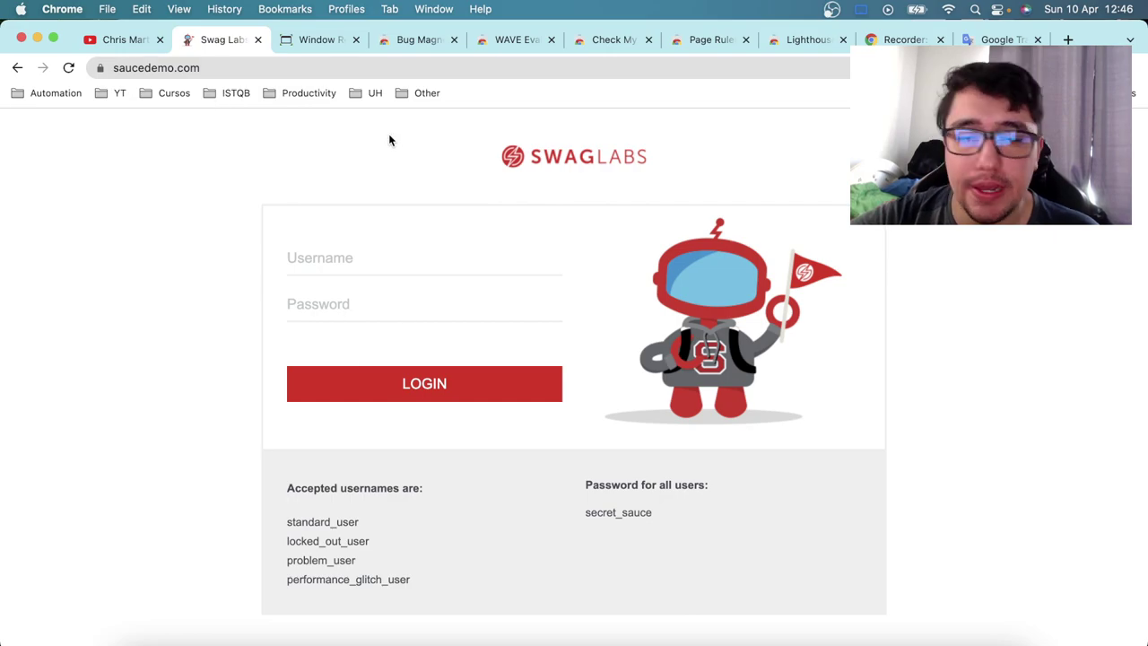
Open DevTools on the Swag Labs login page via Inspect and shorten the pane.
left_click(423, 258)
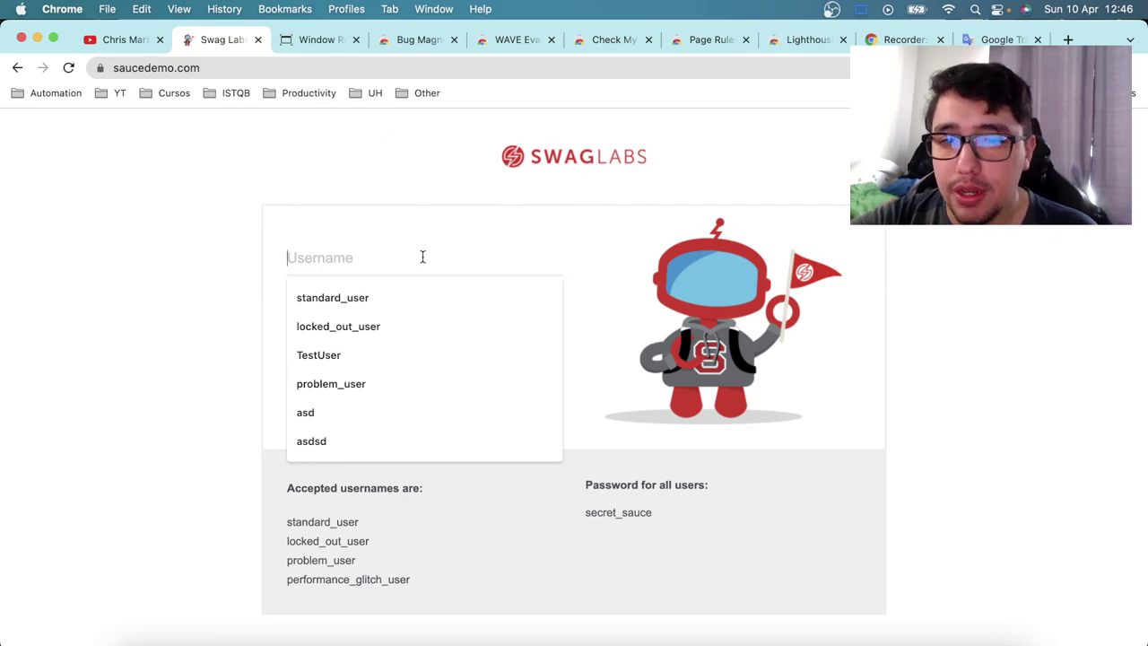
left_click(821, 296)
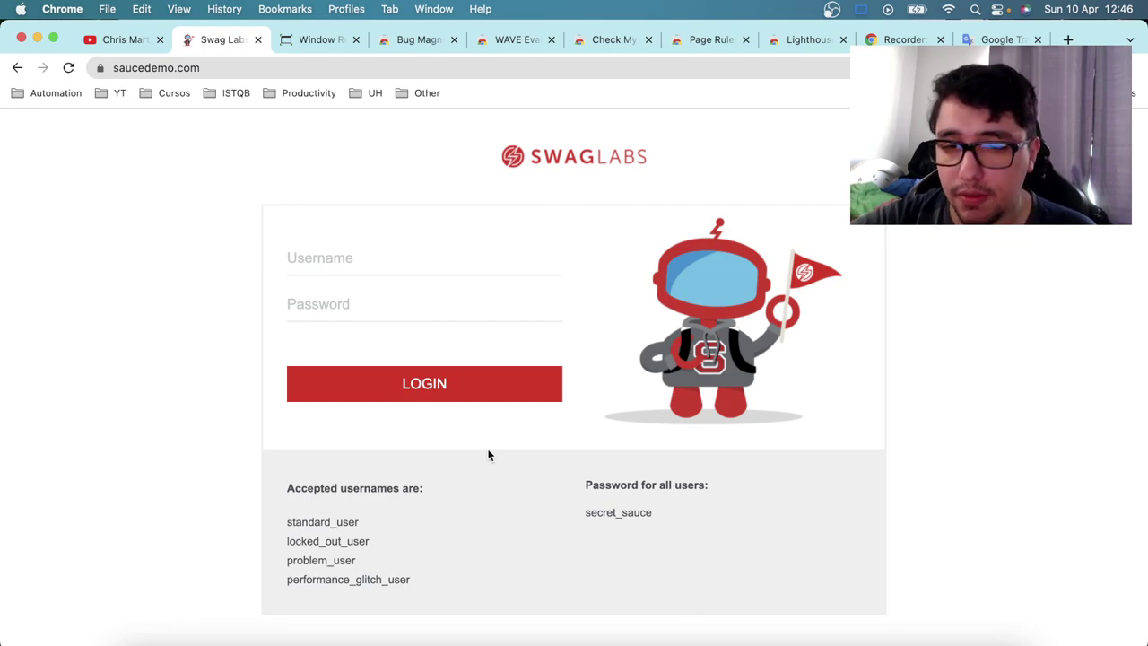
right_click(489, 455)
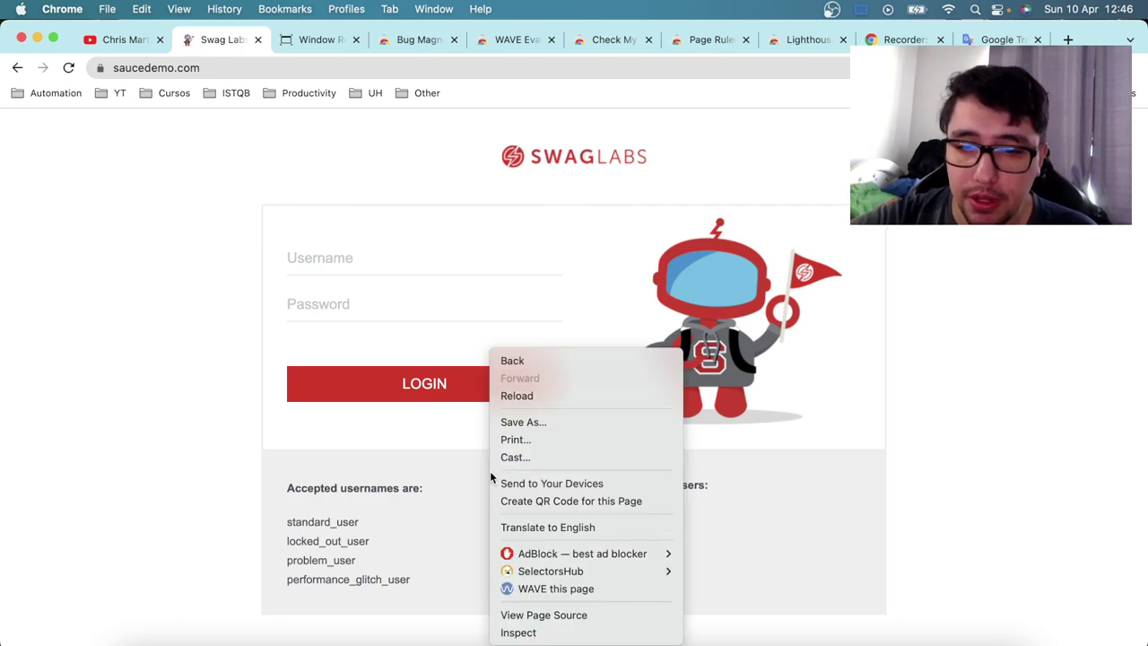
left_click(516, 635)
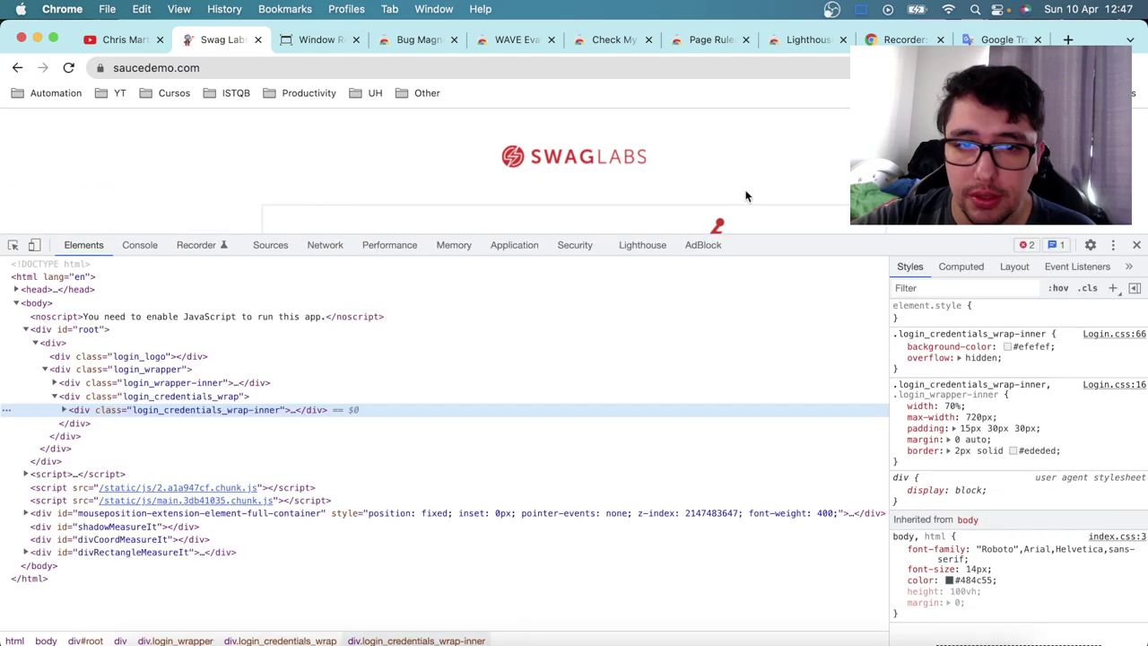
left_click_drag(817, 237, 818, 374)
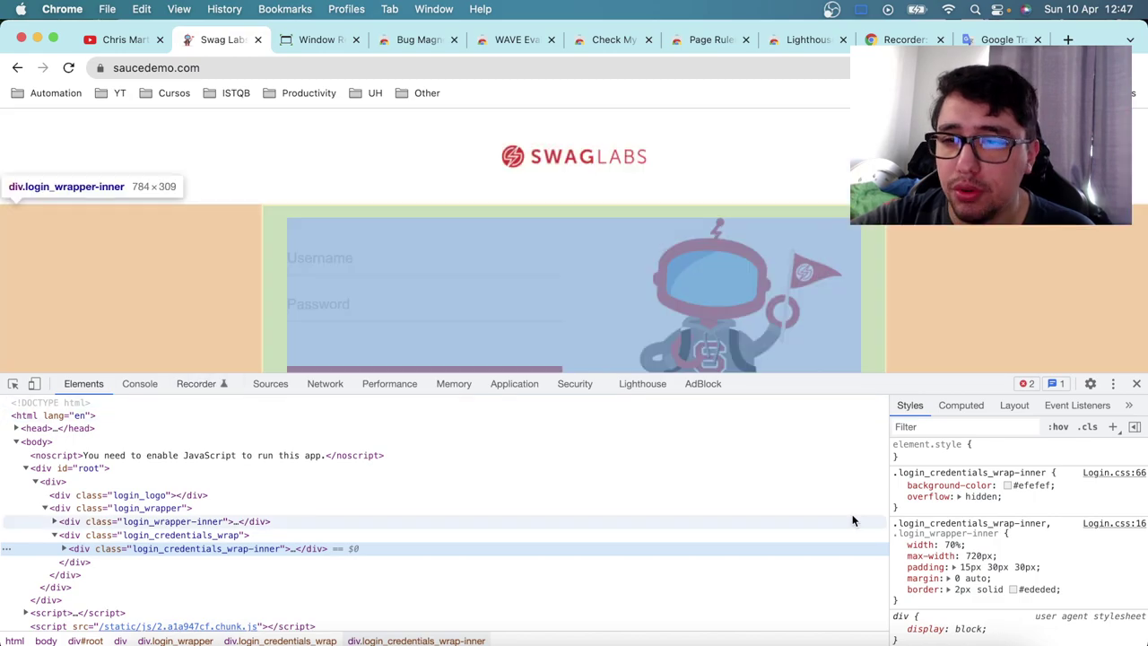
Find the Recorder panel under DevTools' ⋮ menu > More tools.
left_click(1091, 388)
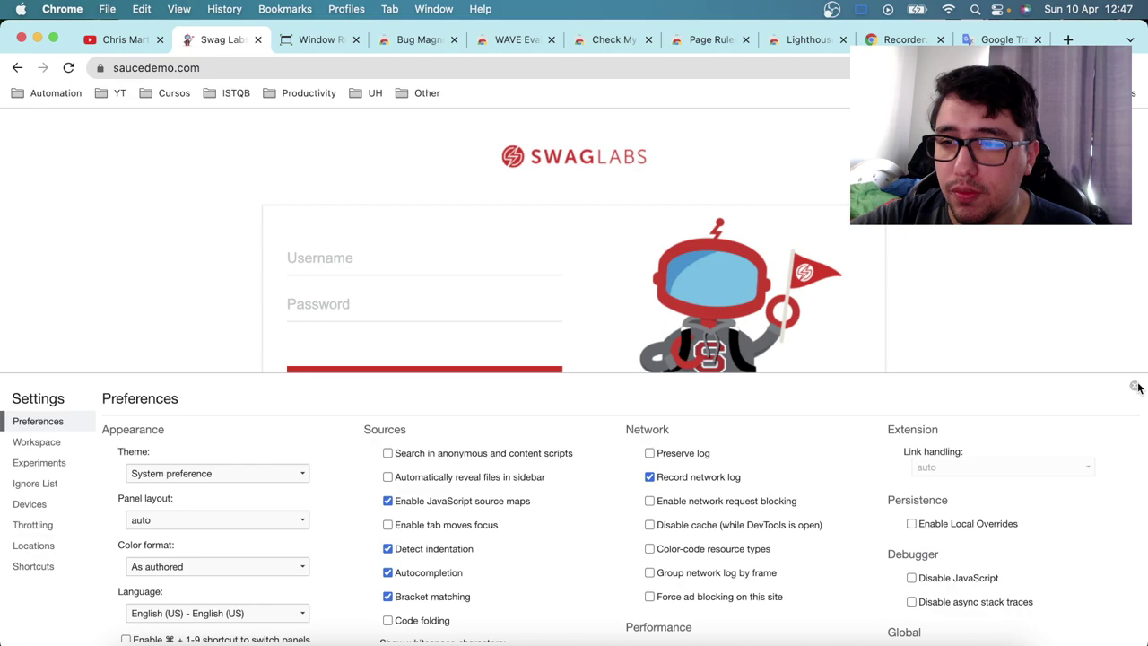
left_click(1131, 387)
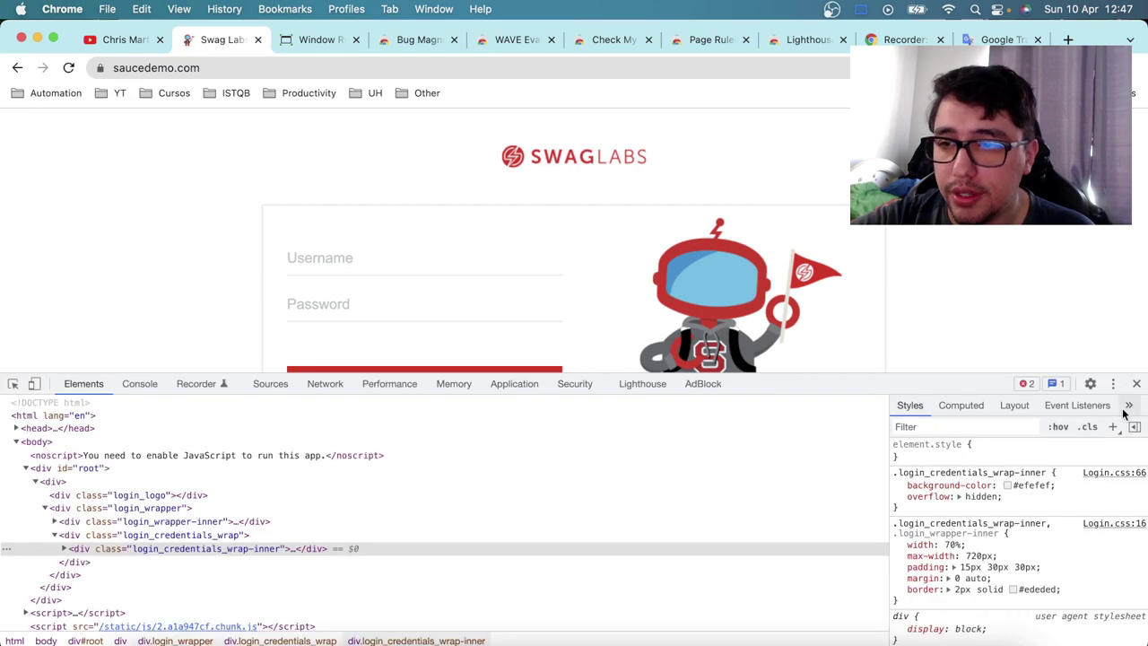
left_click(1126, 408)
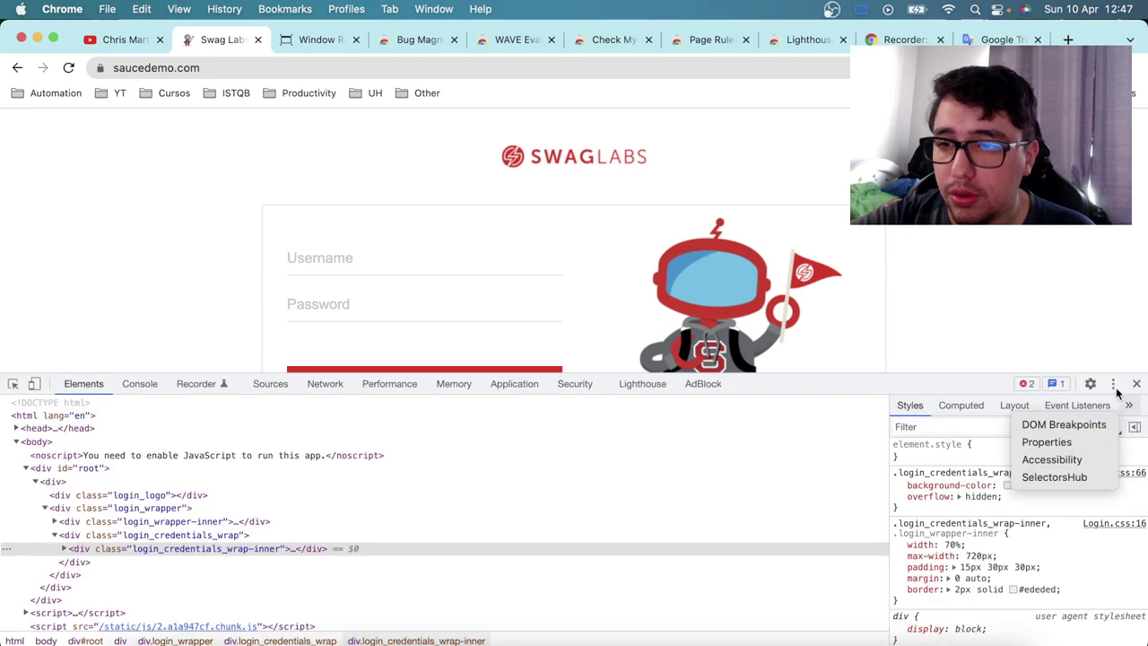
left_click(1112, 386)
left_click(1112, 385)
mouse_move(1093, 508)
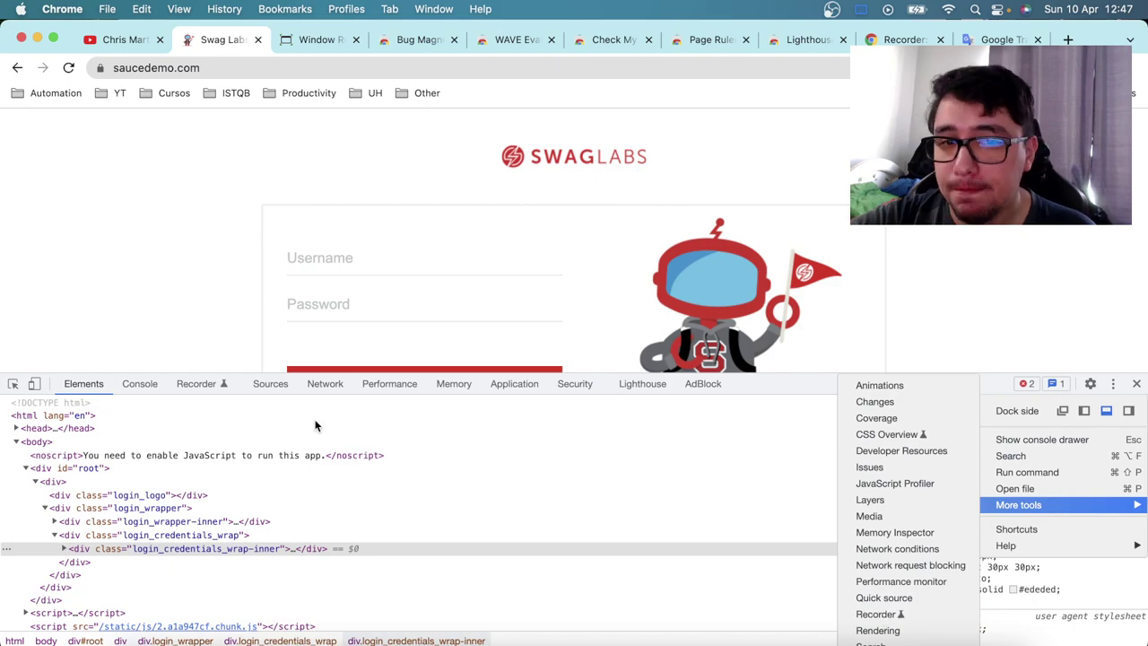
left_click(190, 386)
Name a new Recorder recording 'sucess-login' and start recording.
left_click(190, 386)
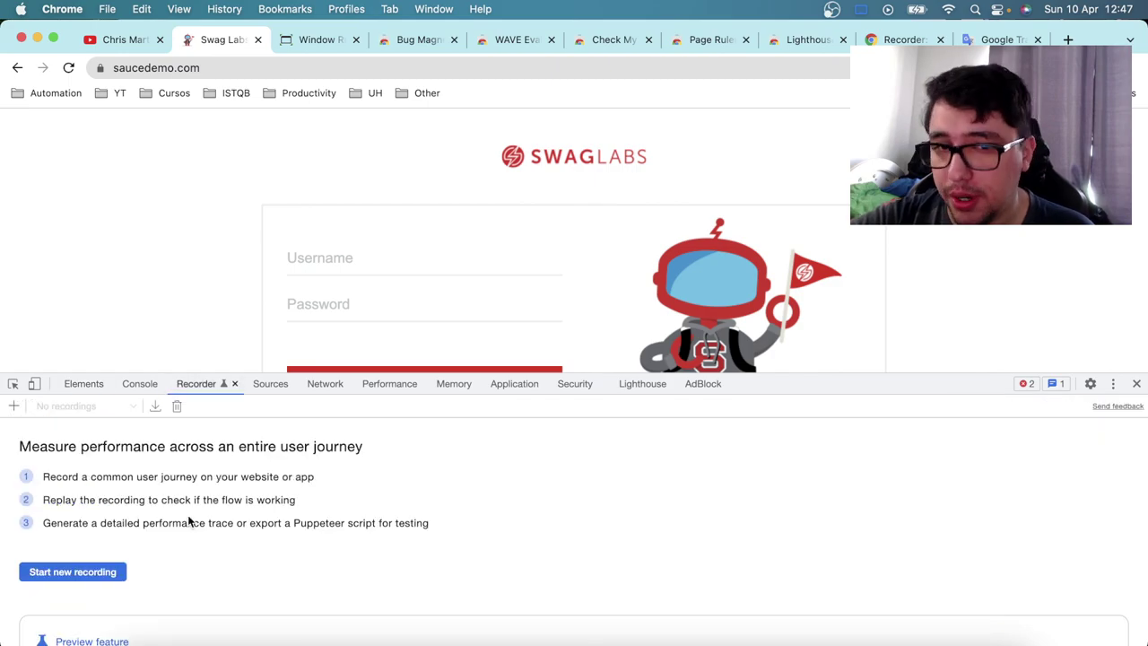
scroll(190, 502, "down", 5)
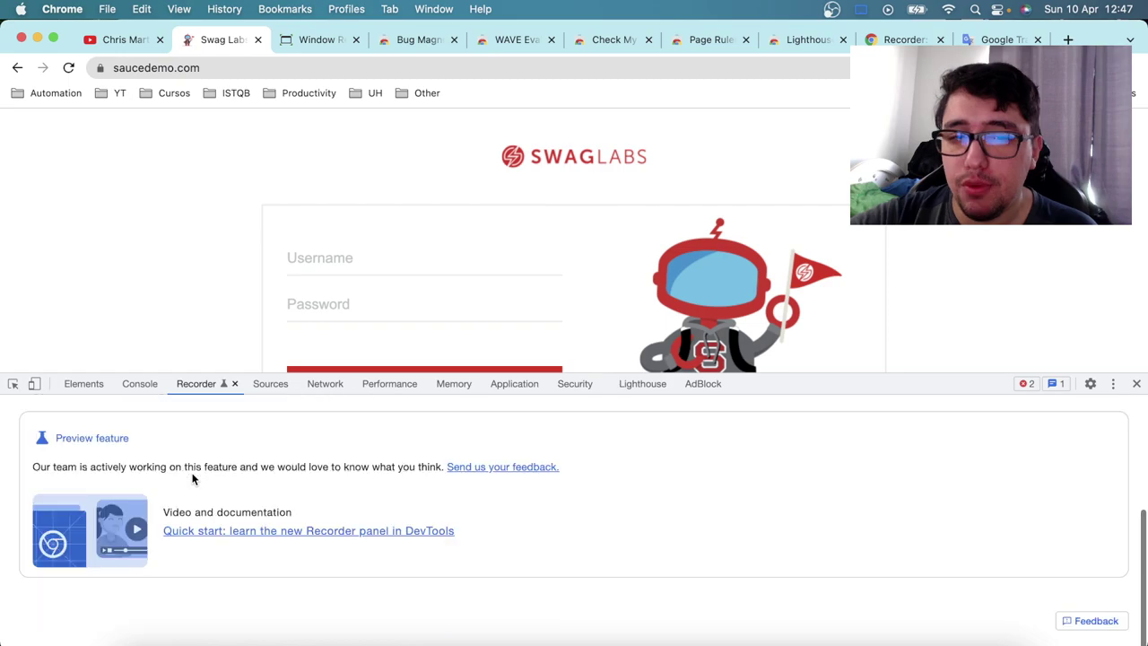
scroll(191, 479, "up", 5)
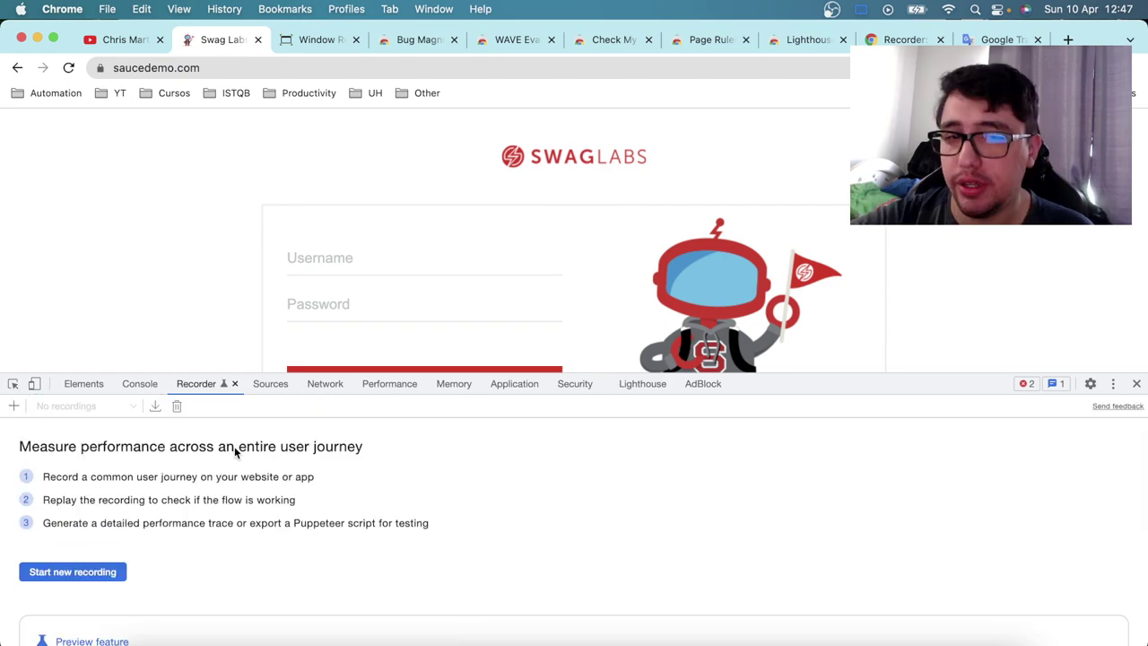
left_click(72, 574)
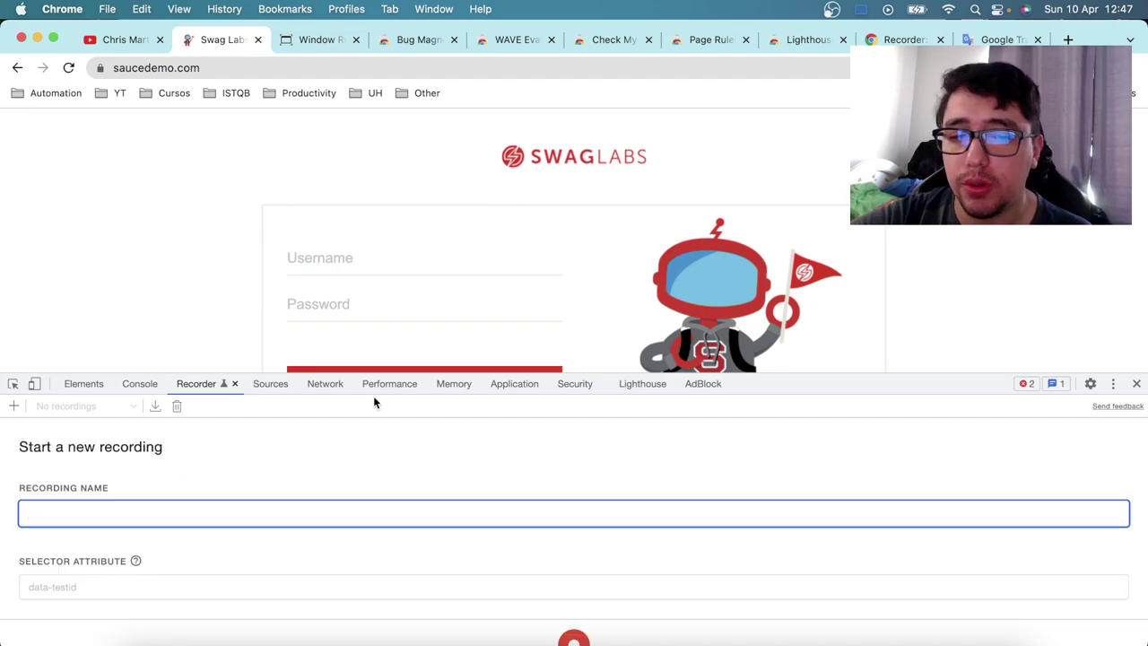
type("sucess")
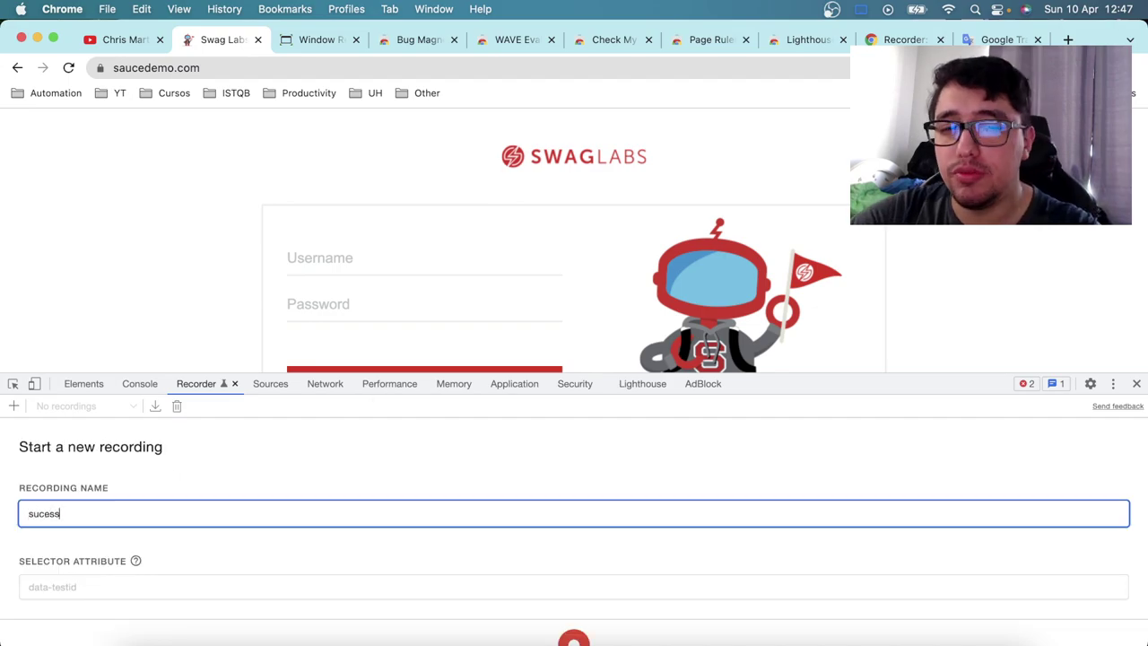
type("-login")
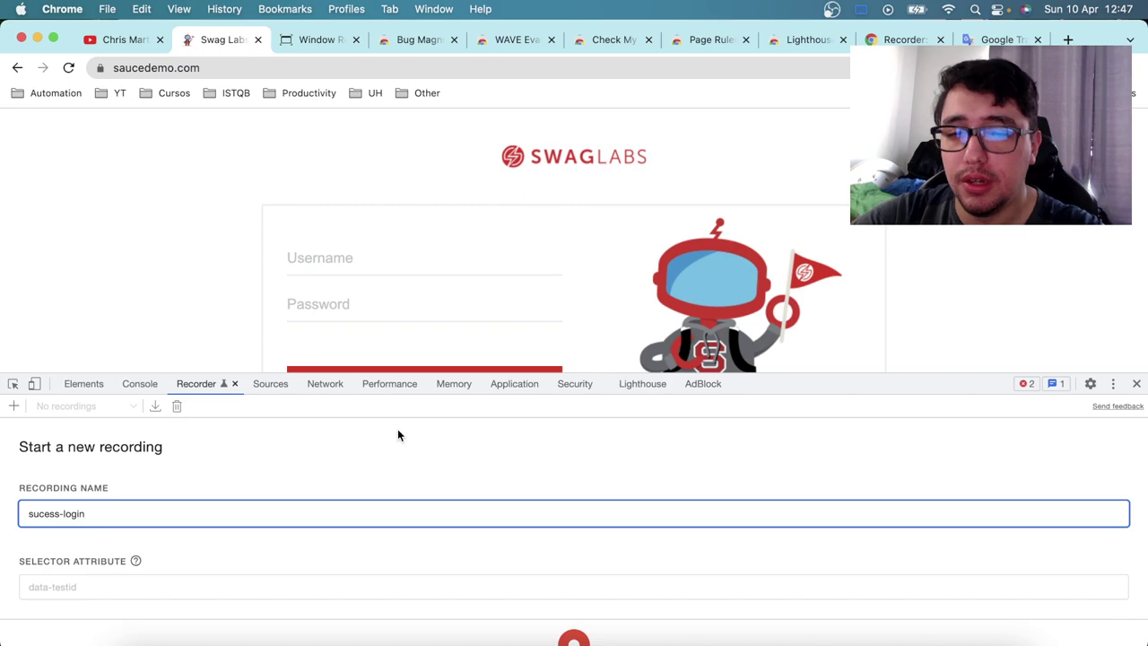
left_click(577, 638)
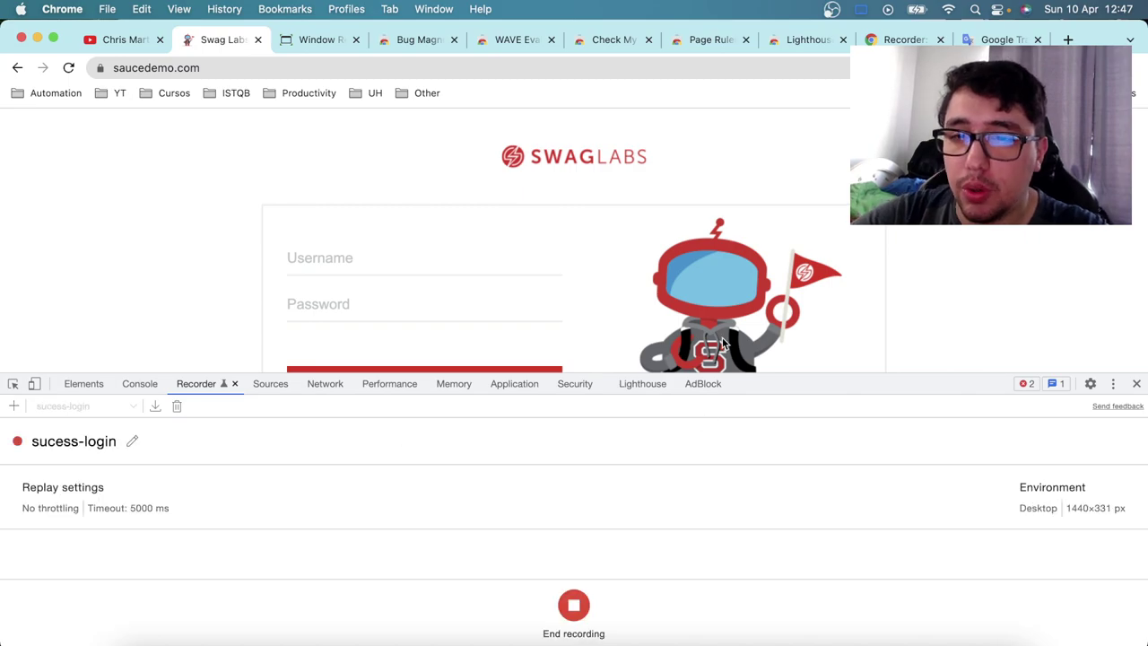
Log in to Swag Labs as standard_user with the account password.
scroll(722, 310, "down", 2)
scroll(723, 315, "down", 3)
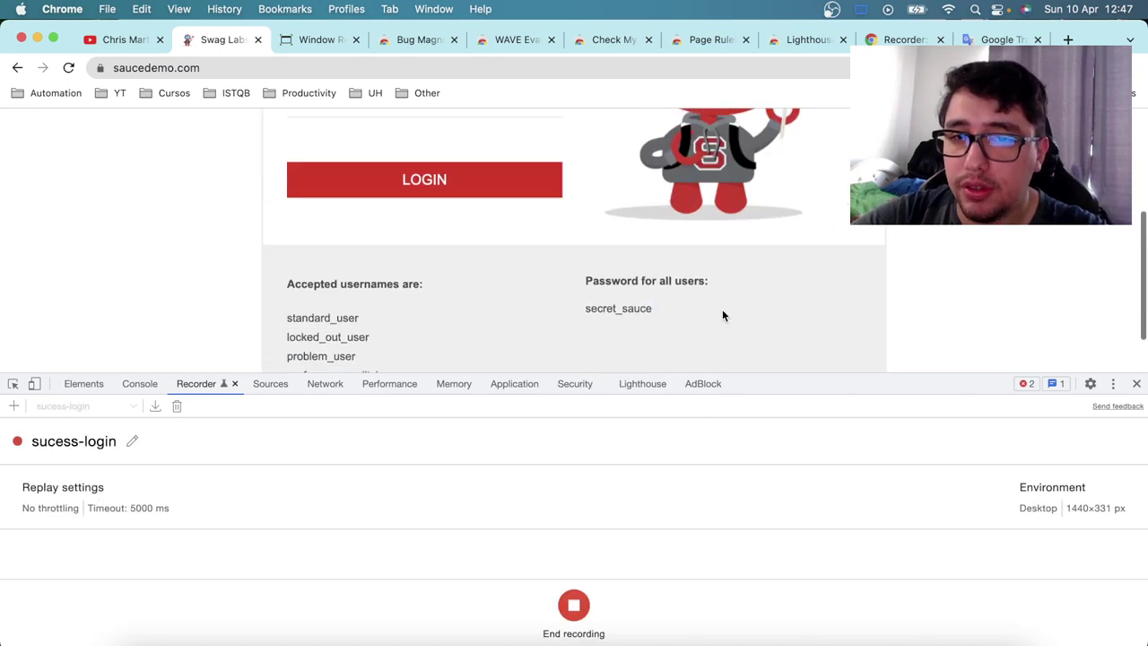
scroll(323, 314, "up", 5)
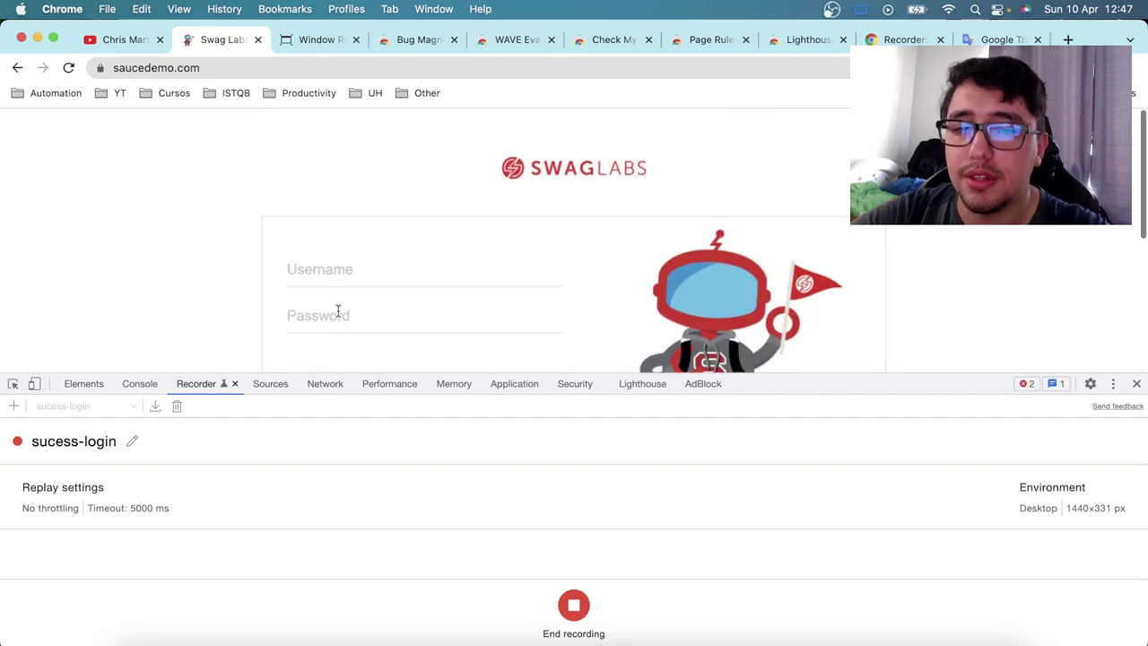
left_click(314, 283)
type("s")
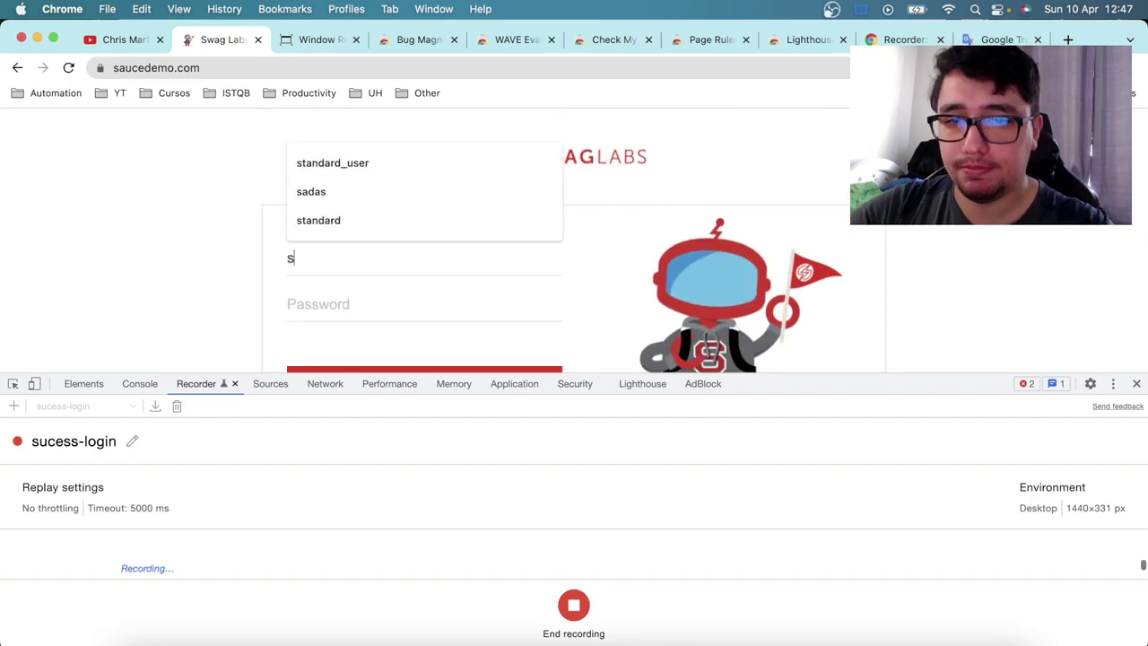
type("tandard_")
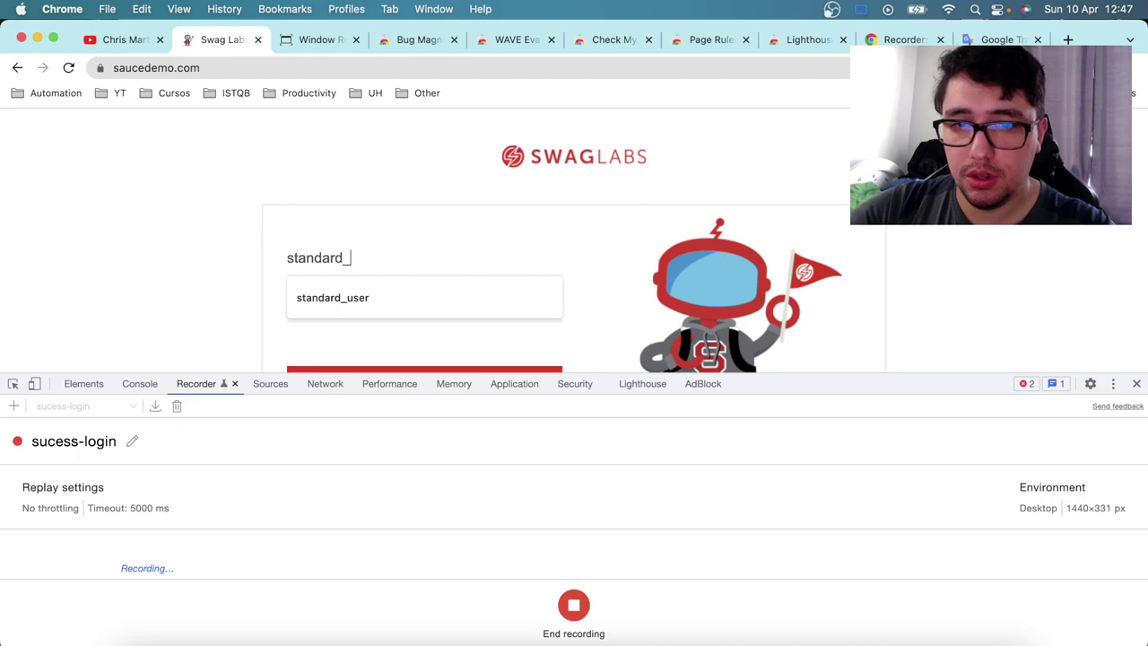
type("user")
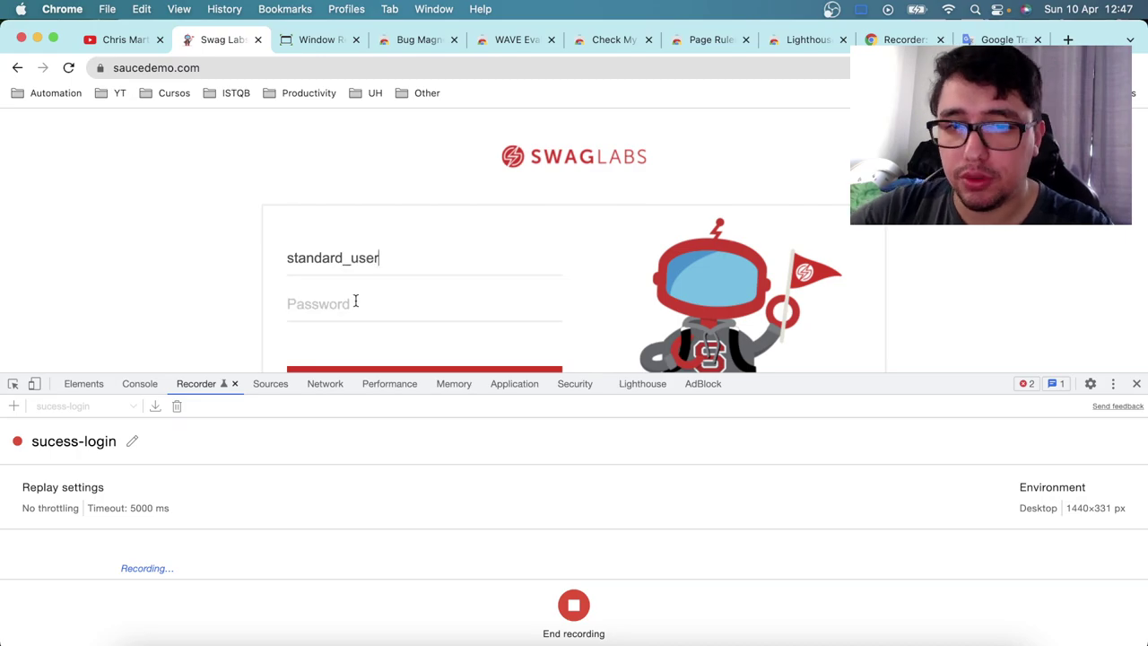
left_click(356, 304)
scroll(368, 296, "down", 5)
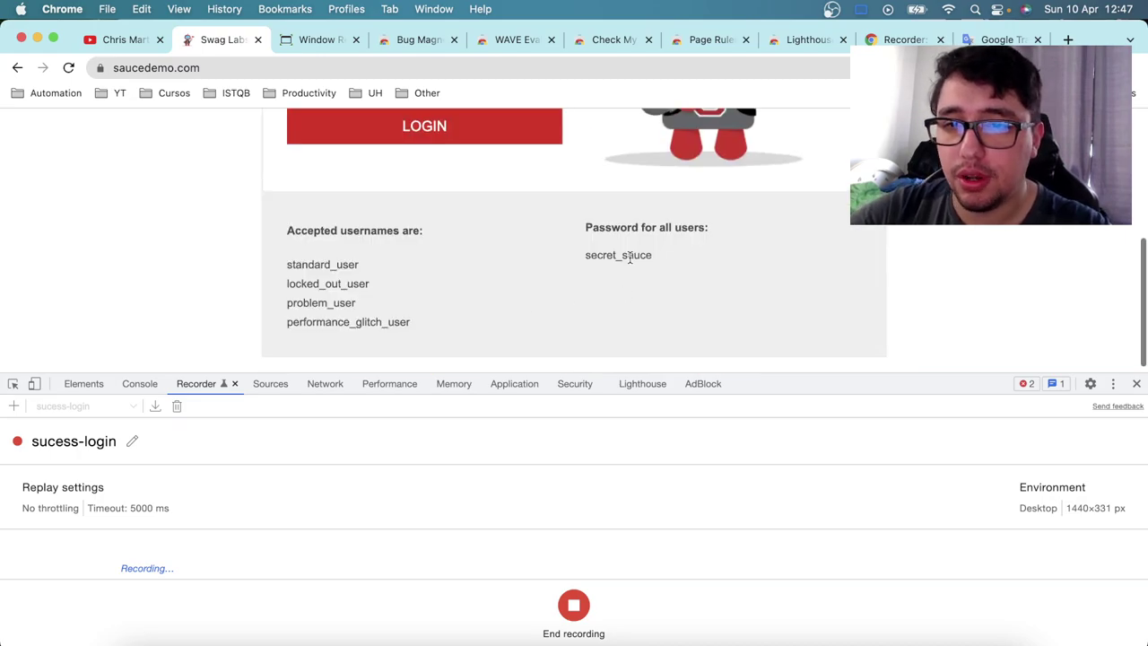
scroll(628, 274, "up", 5)
scroll(630, 262, "down", 1)
type("secret")
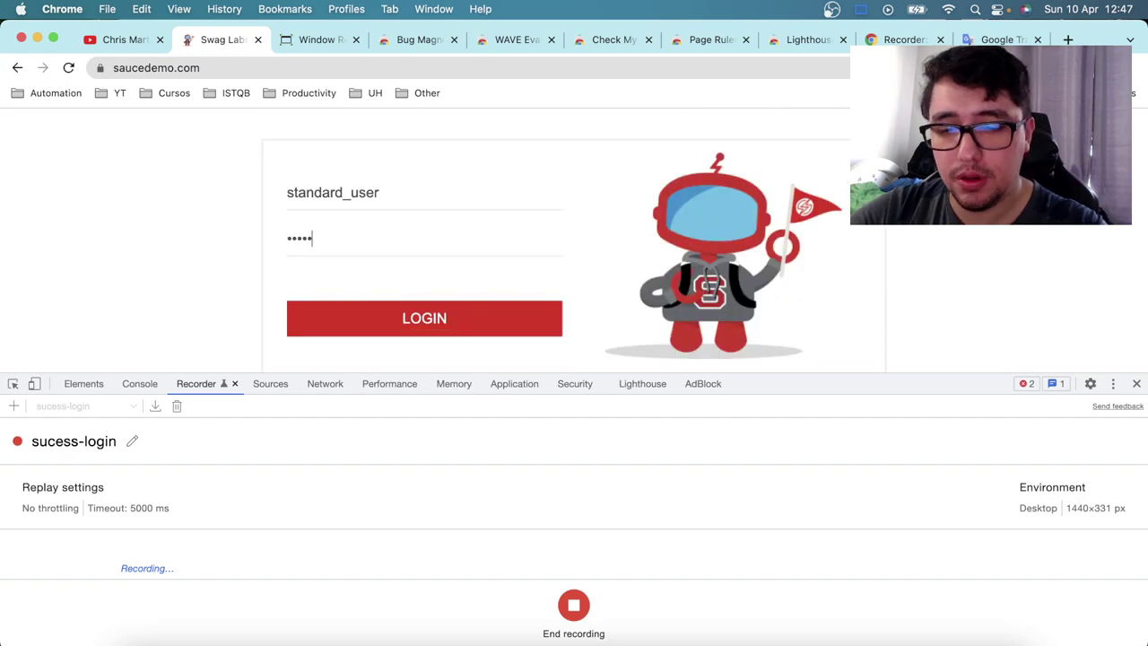
type("_sauce")
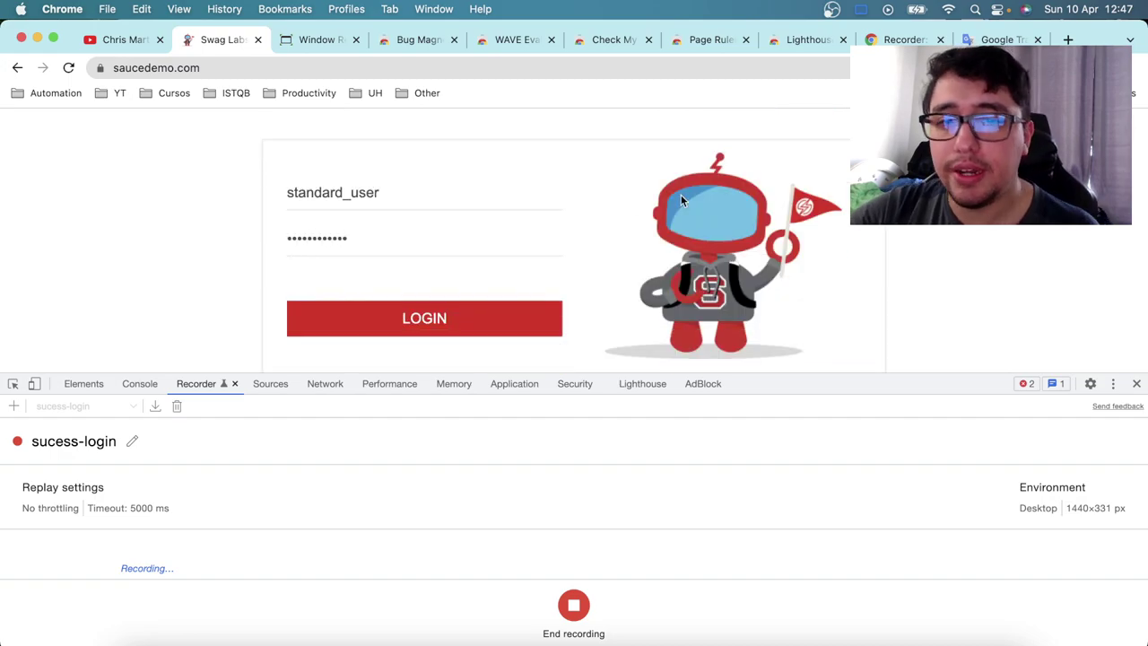
left_click(517, 318)
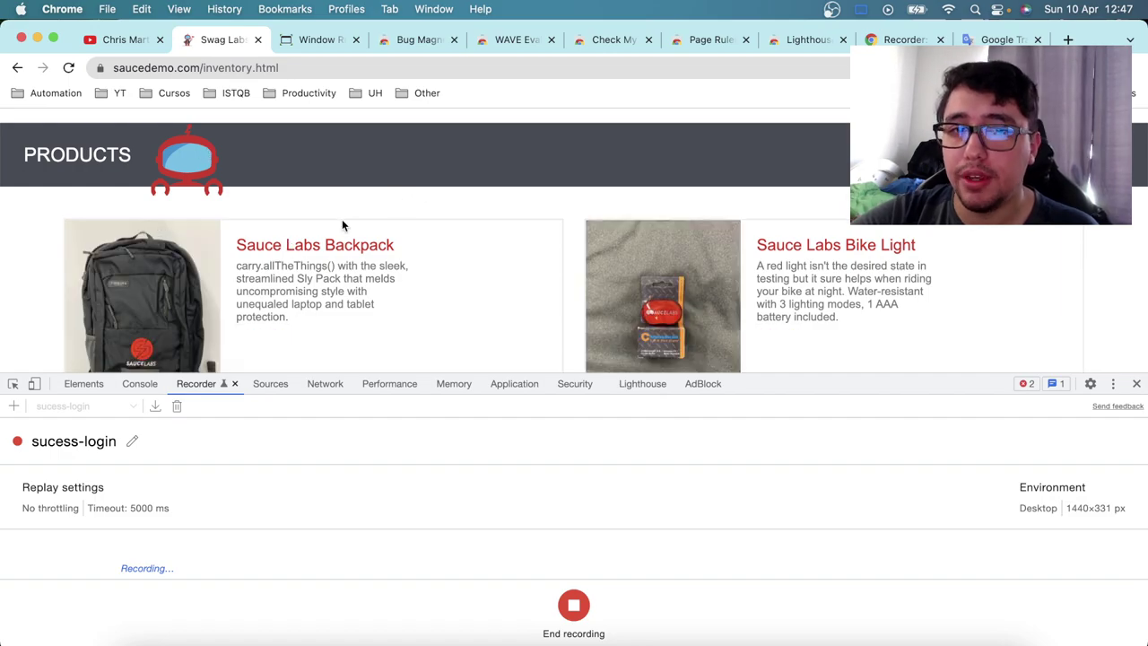
Scroll the Products page, then end the recording.
scroll(293, 241, "down", 3)
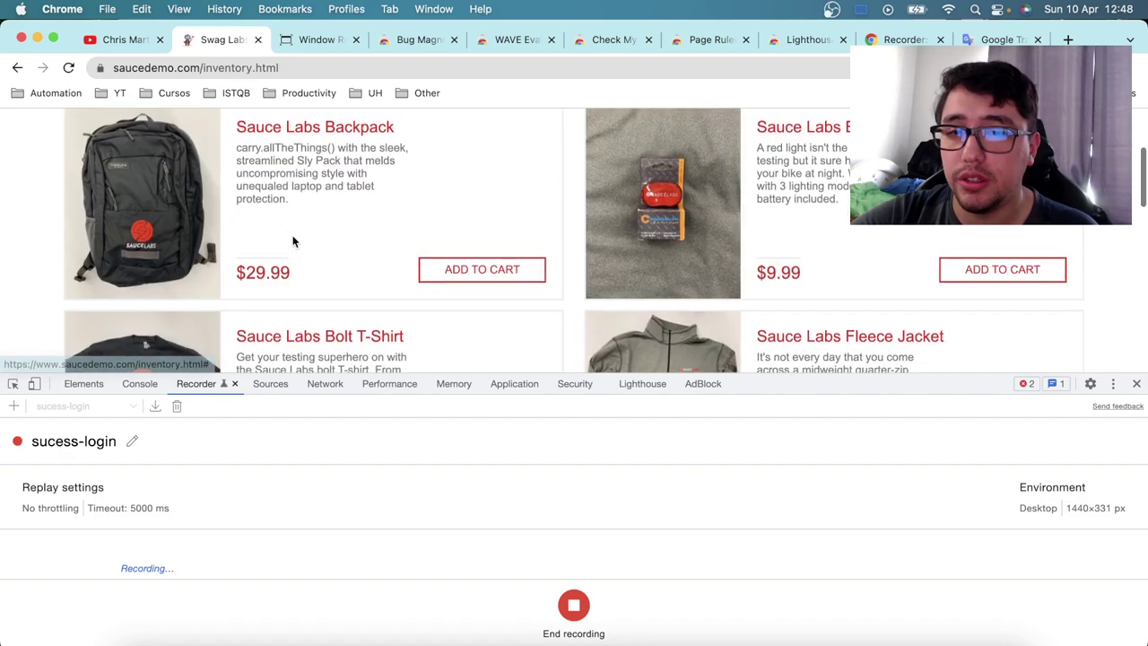
scroll(292, 241, "down", 10)
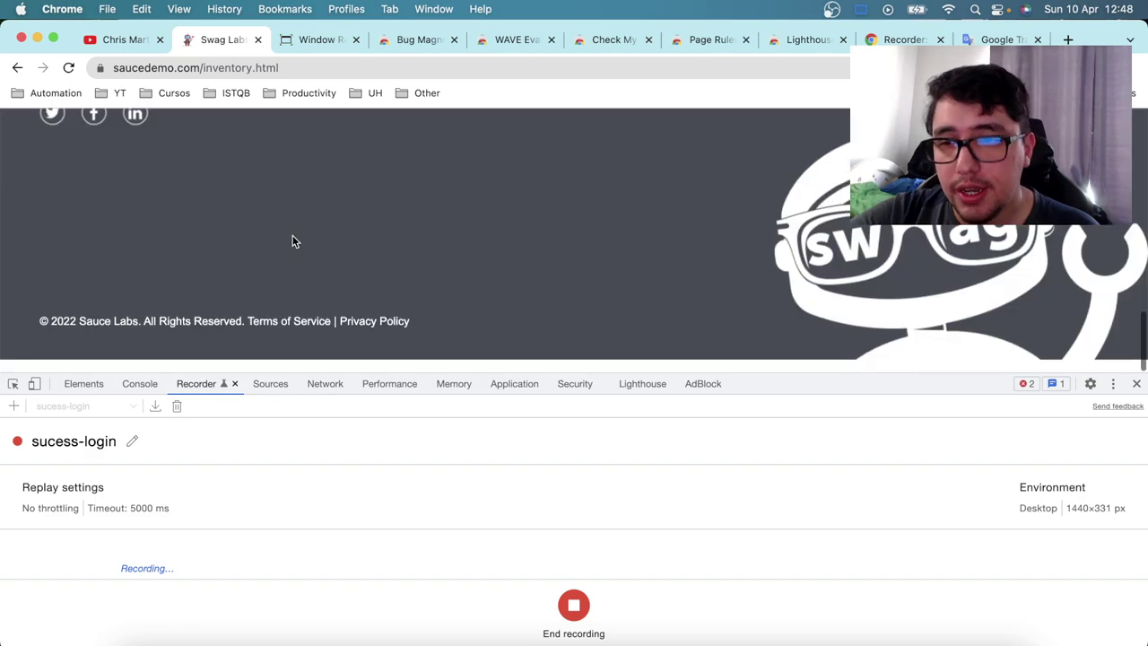
scroll(293, 238, "up", 15)
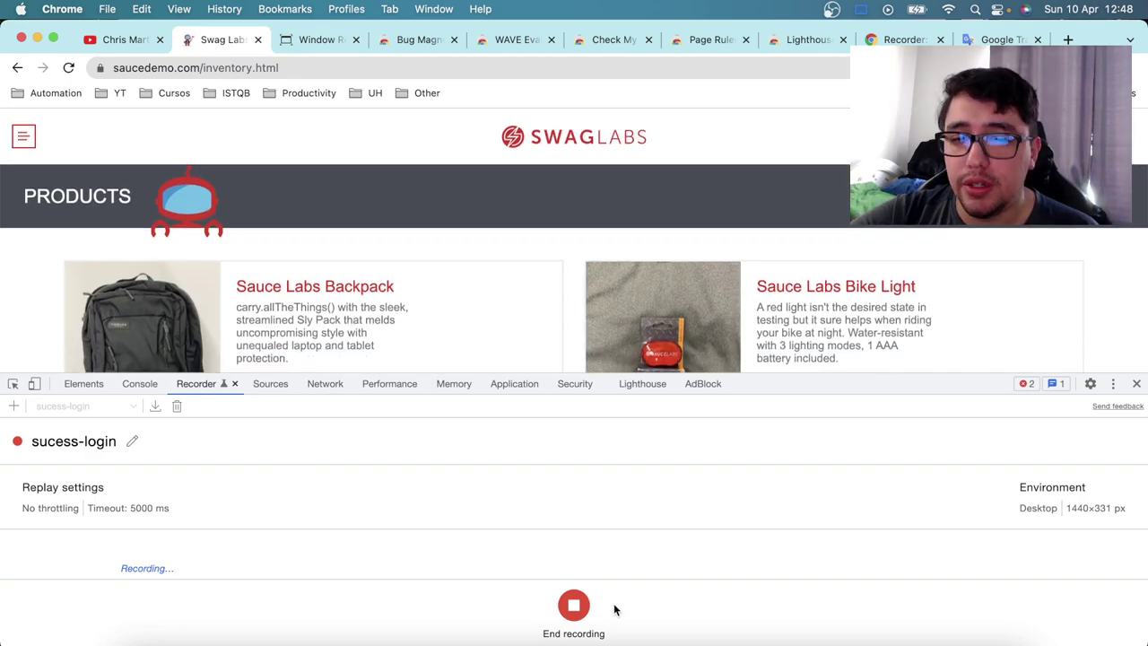
left_click(574, 605)
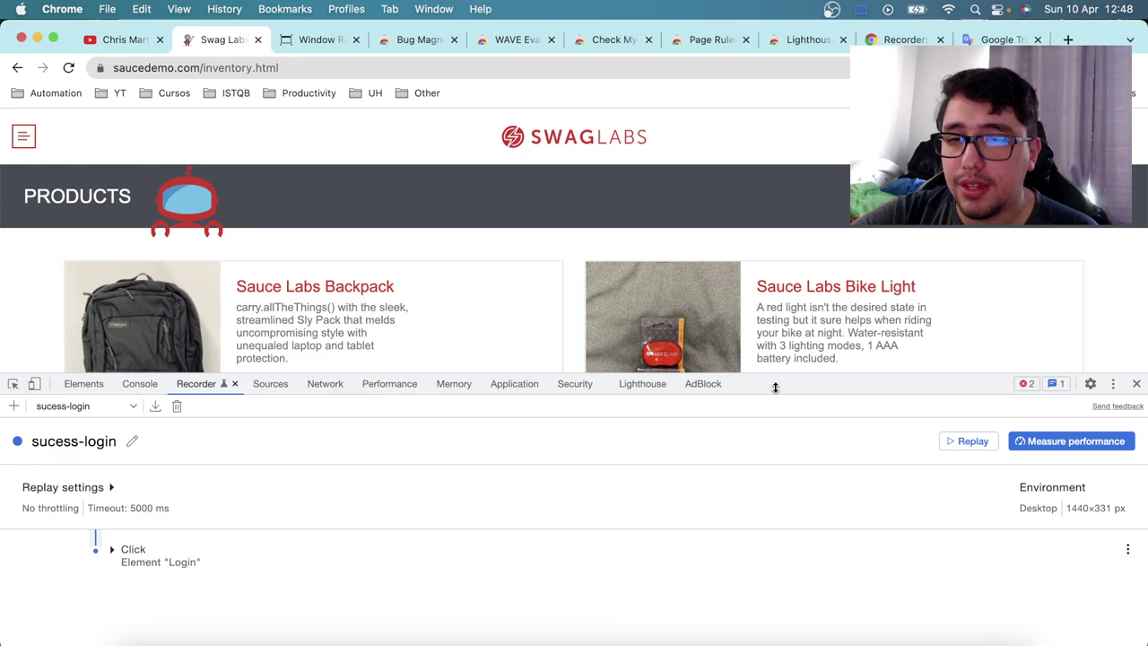
Enlarge the DevTools pane and scroll through the sucess-login recording's steps.
left_click_drag(794, 382, 793, 292)
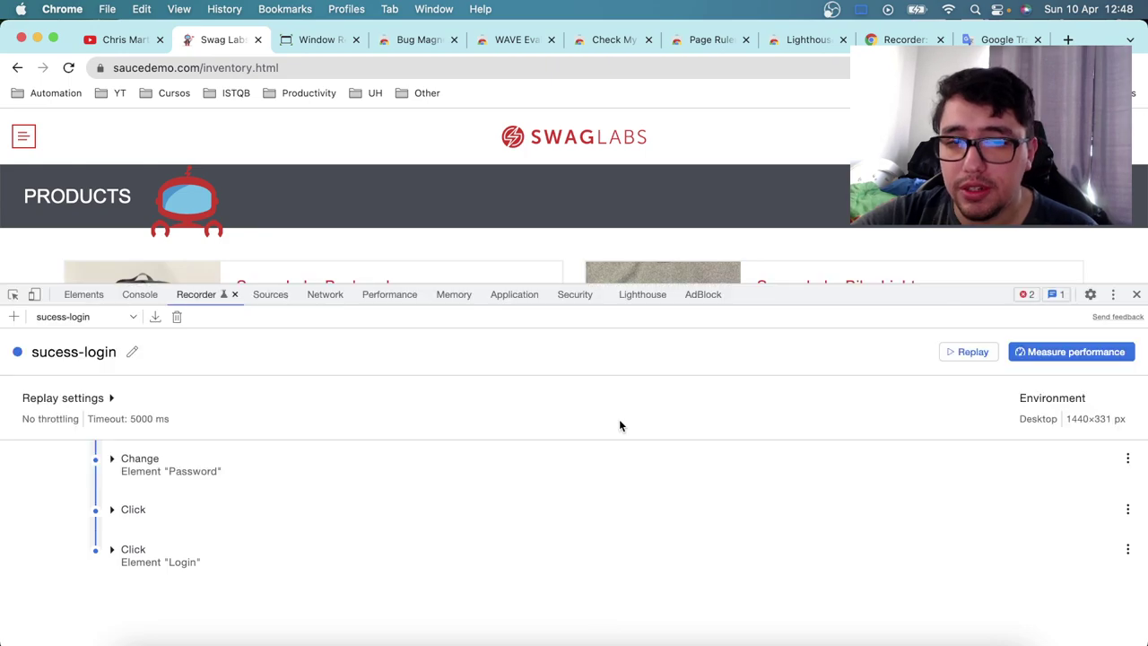
scroll(618, 426, "up", 5)
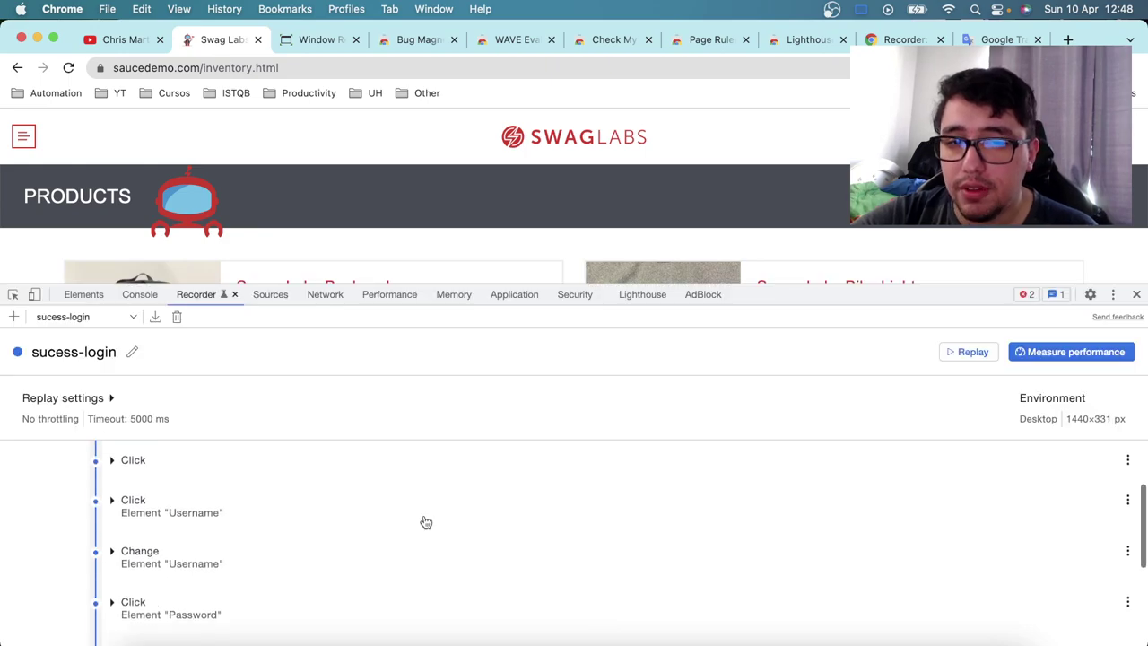
scroll(425, 522, "up", 4)
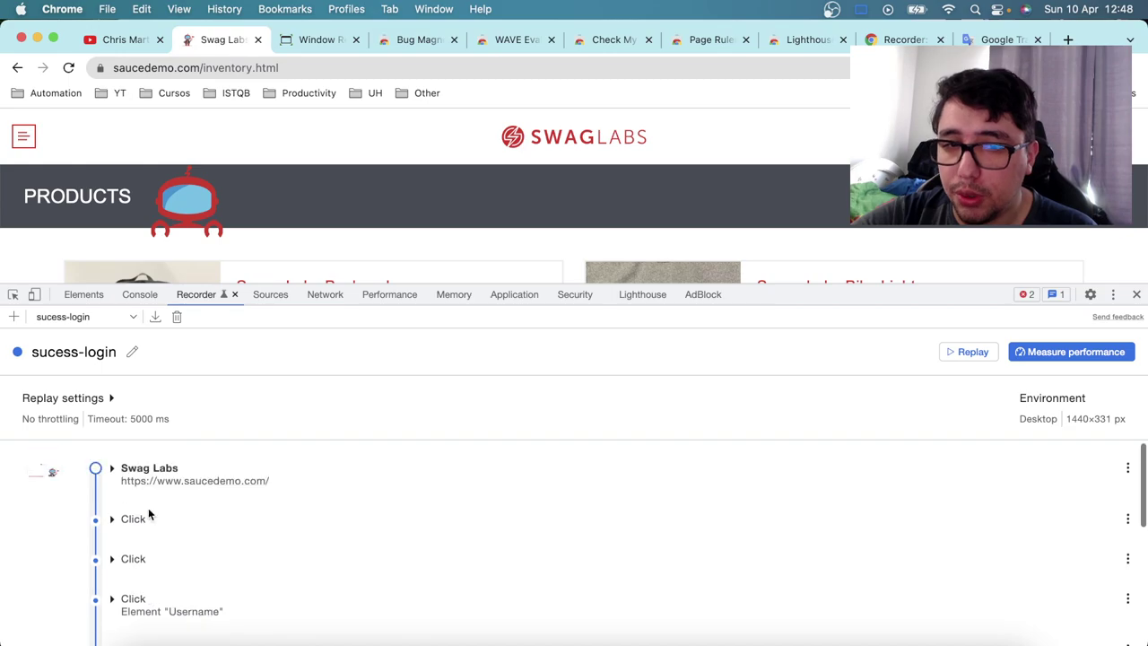
scroll(173, 526, "down", 1)
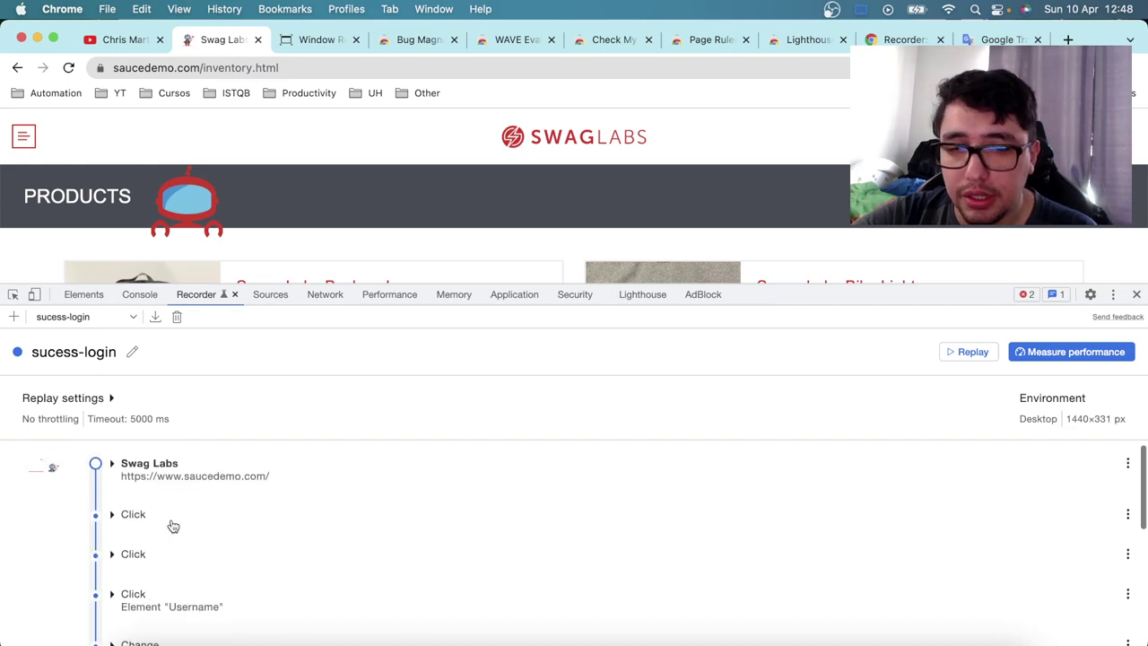
scroll(173, 526, "down", 1)
scroll(173, 527, "down", 1)
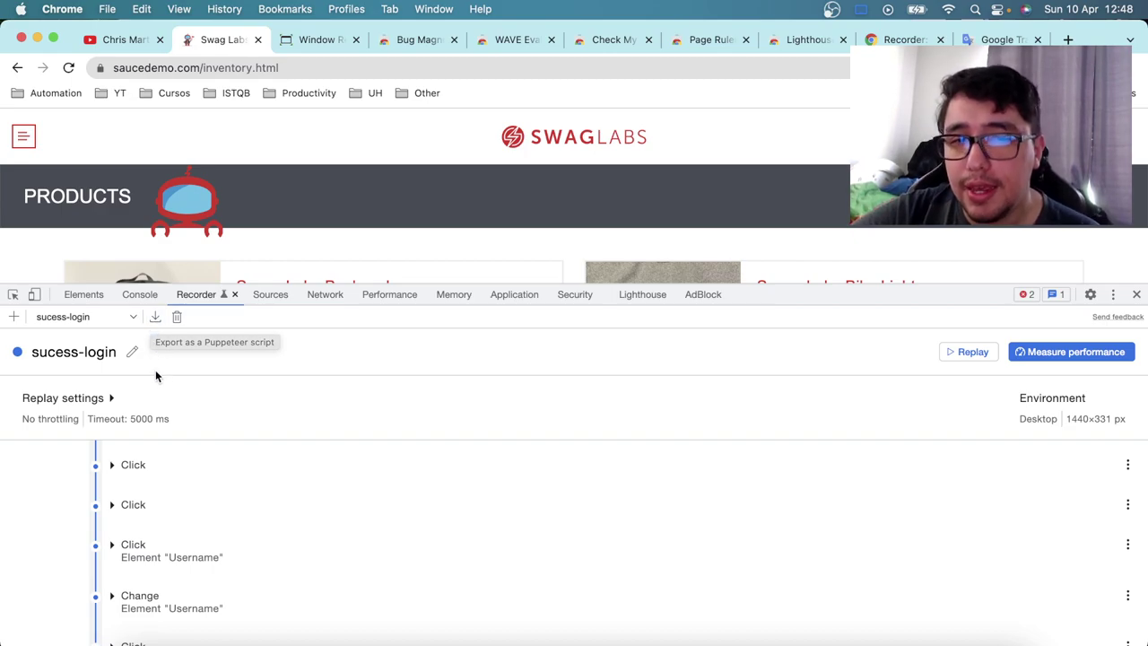
Leave the recording title unchanged, replay the login flow, then shrink DevTools back.
left_click(132, 355)
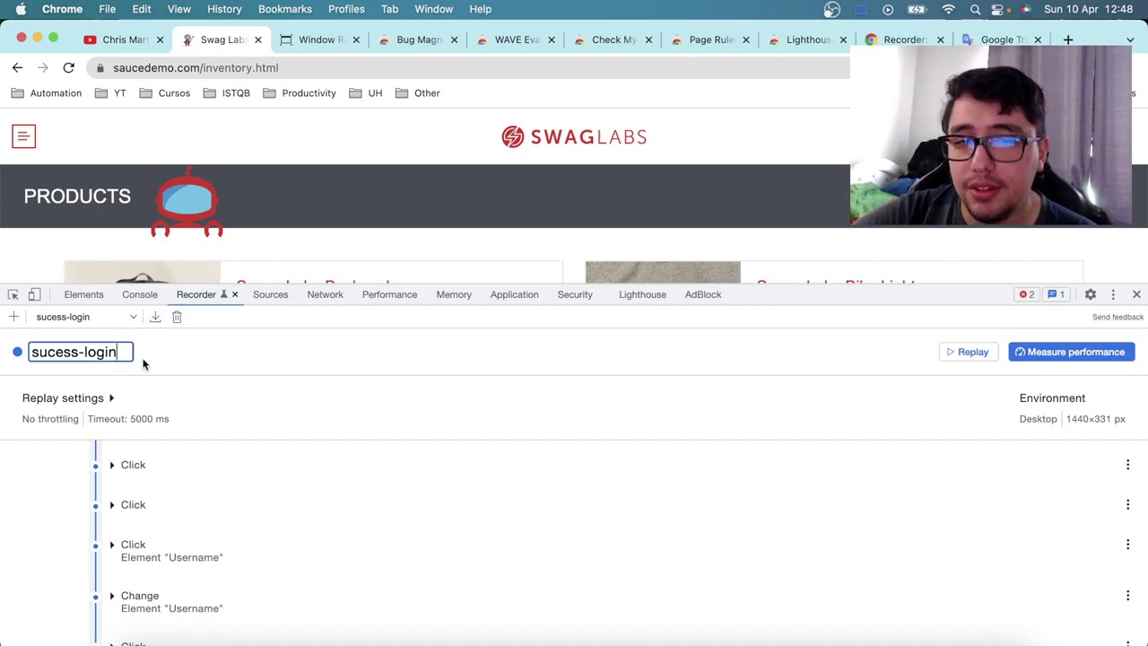
left_click(166, 358)
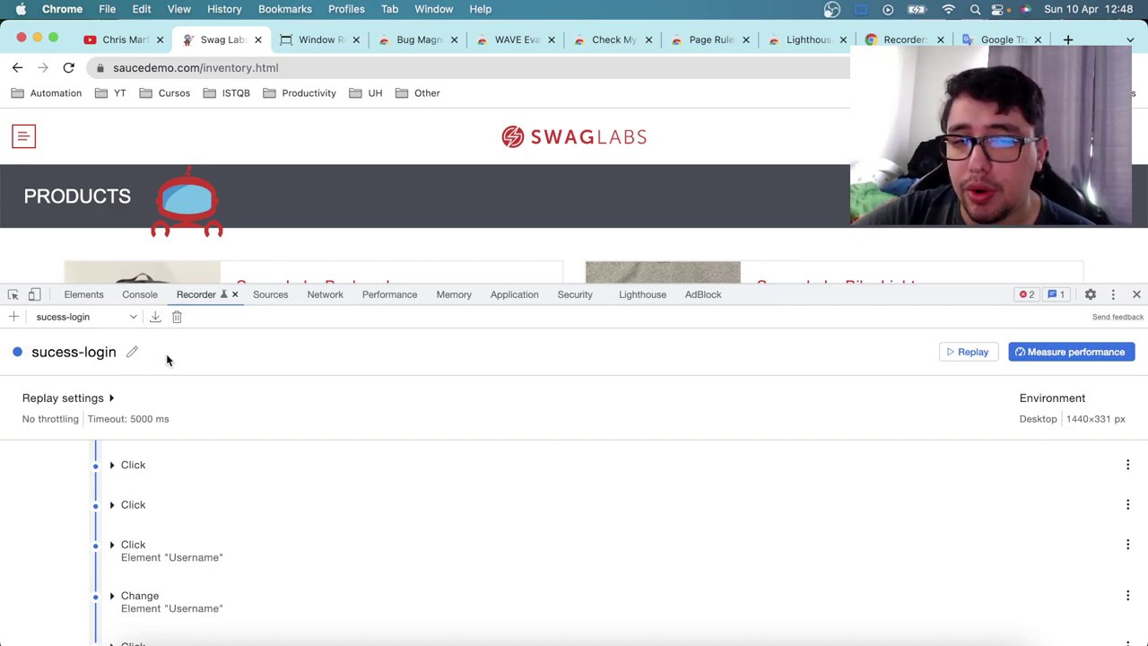
left_click(975, 351)
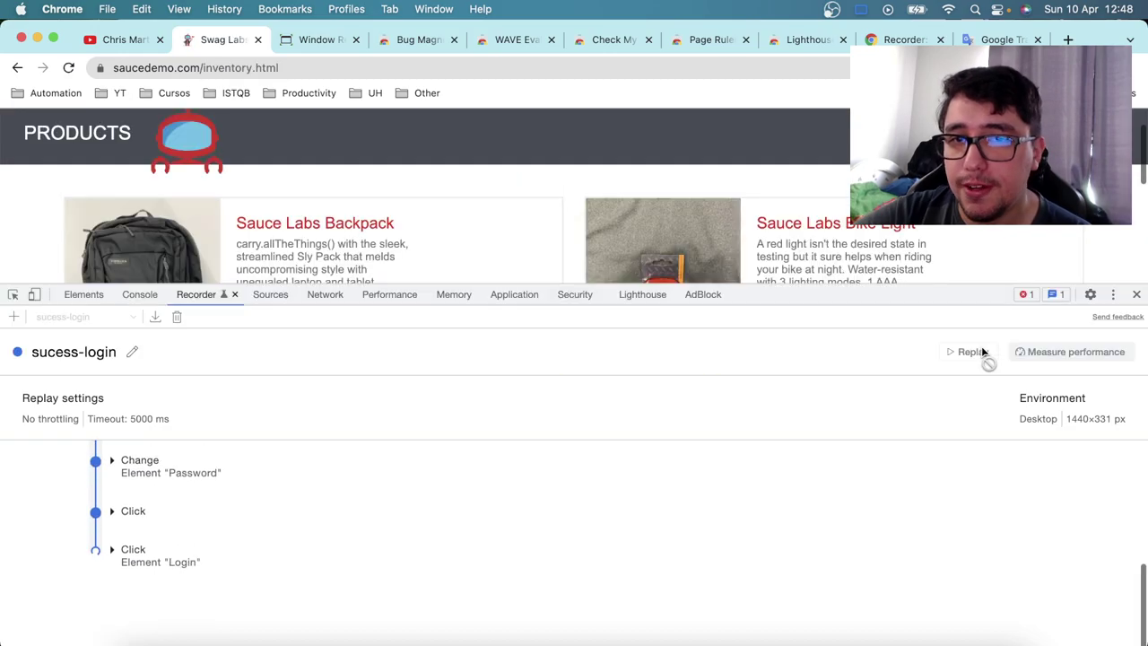
scroll(481, 196, "down", 10)
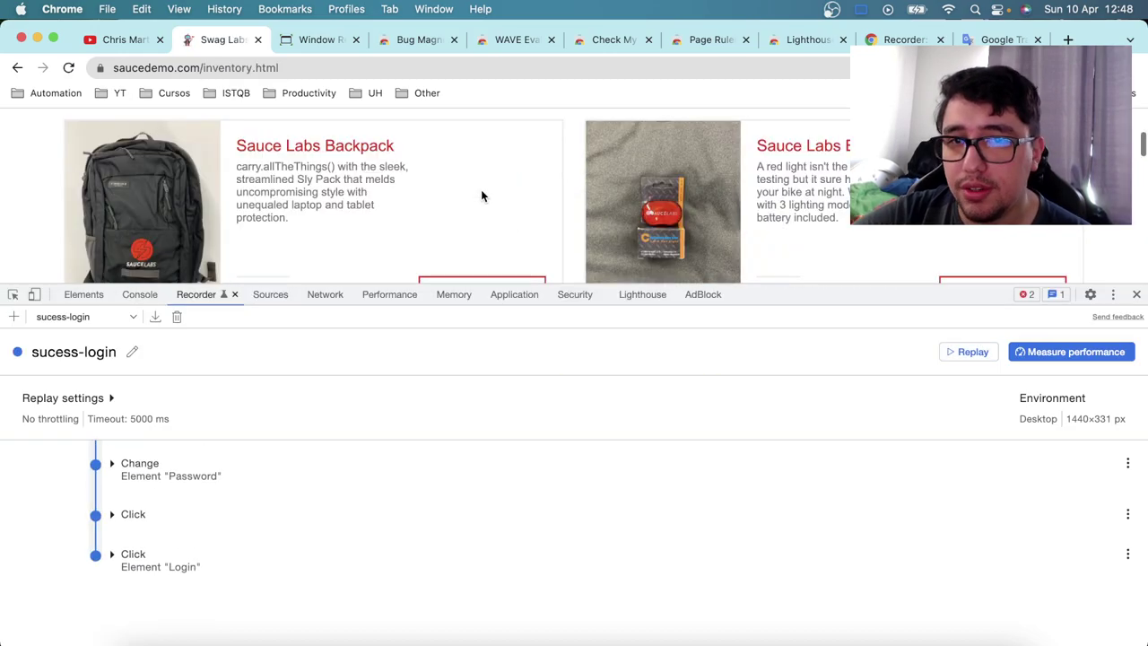
scroll(484, 196, "up", 10)
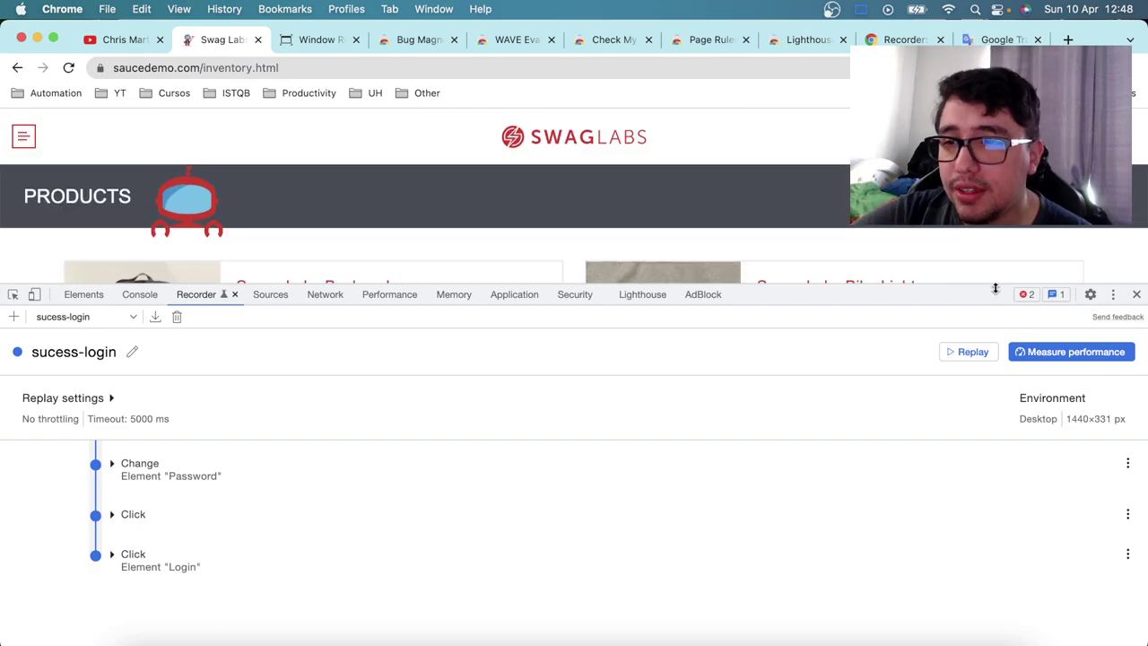
left_click_drag(994, 288, 1013, 385)
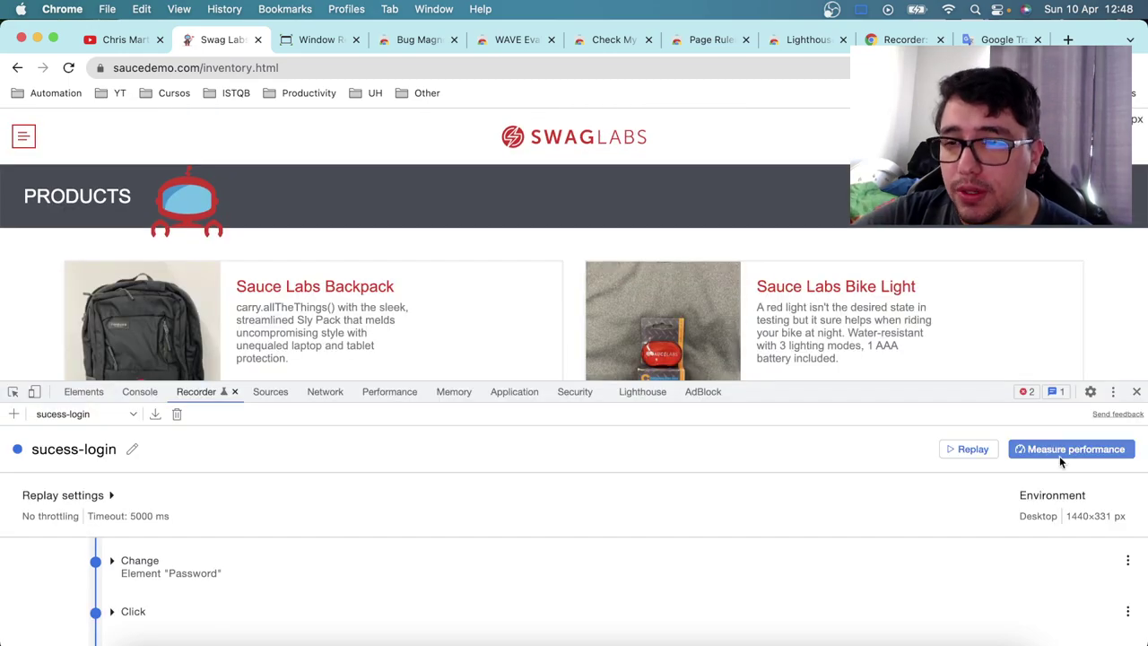
Profile the login replay (201.95 ms blocking time) and review its Bottom-Up breakdown and Event Log.
left_click(1059, 455)
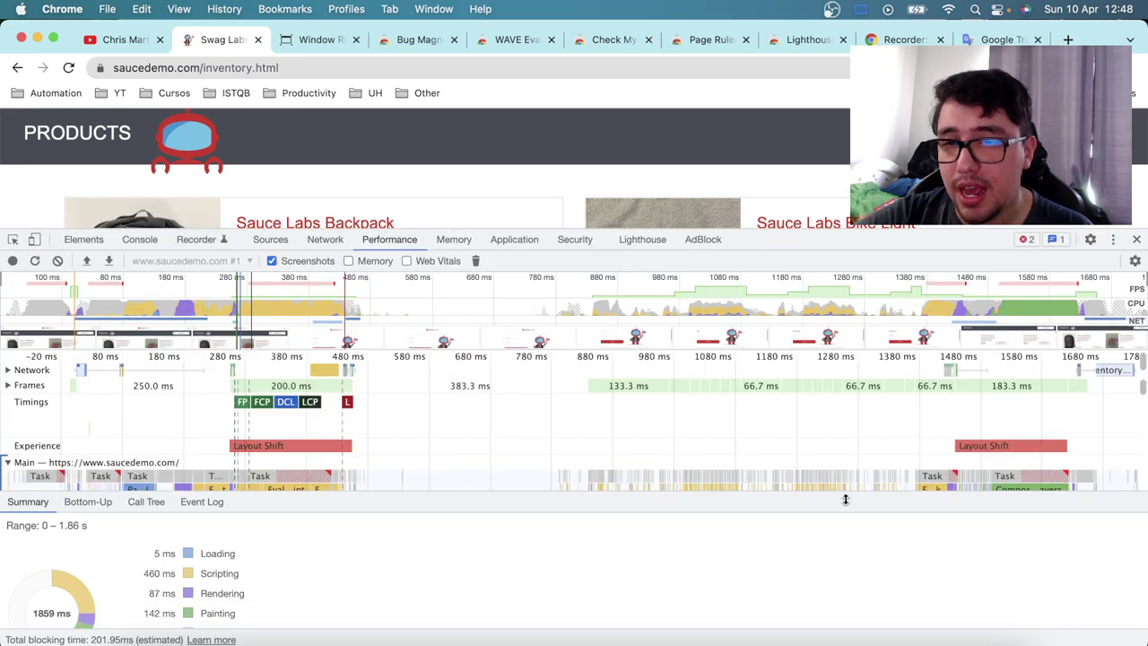
left_click_drag(845, 500, 852, 471)
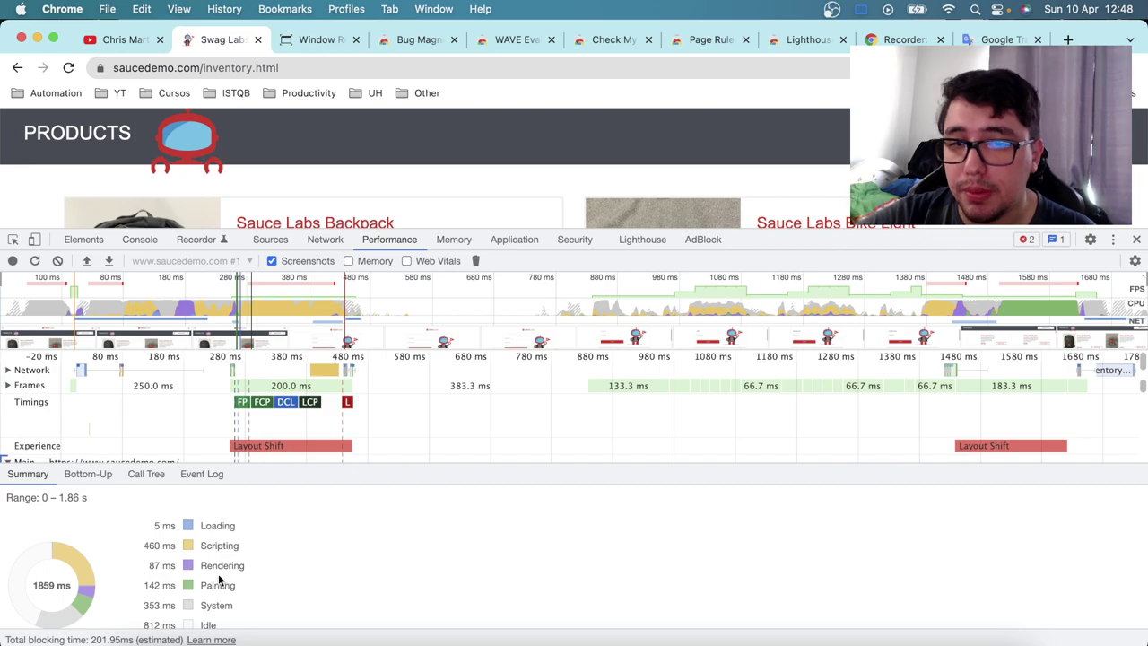
left_click(87, 473)
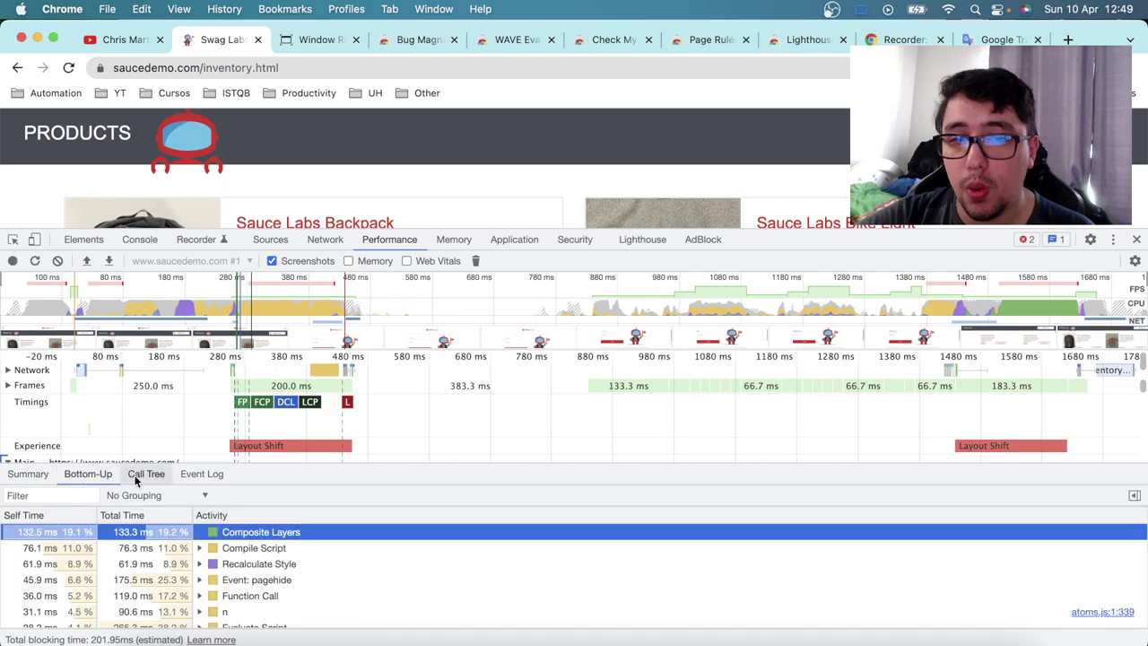
left_click(201, 474)
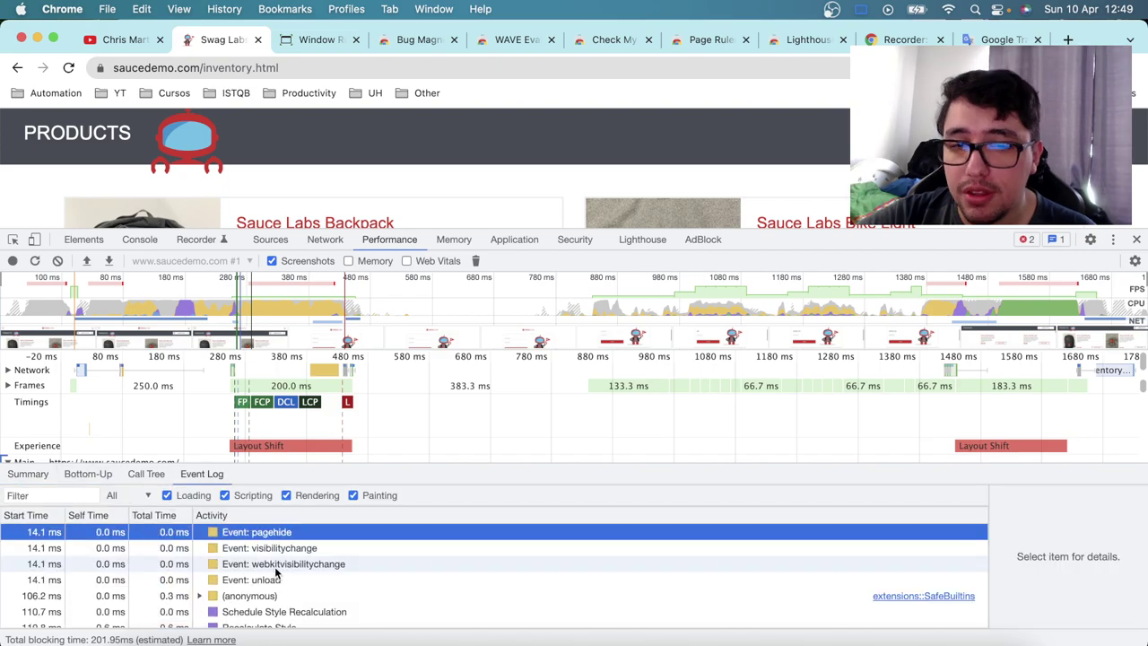
scroll(276, 574, "down", 3)
scroll(276, 573, "up", 3)
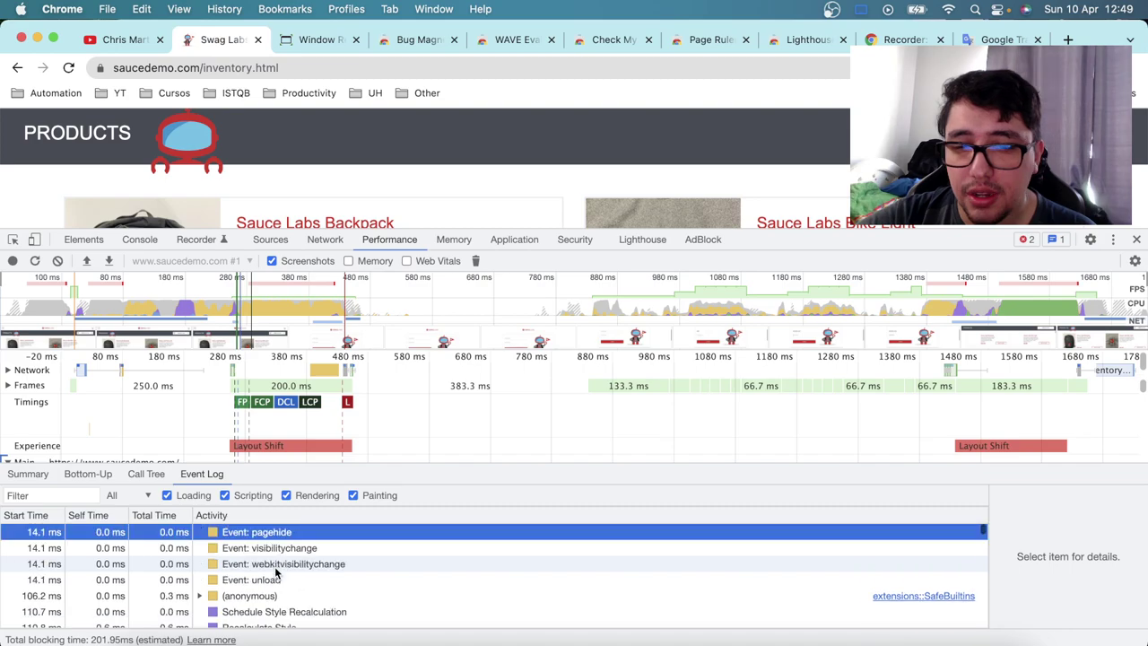